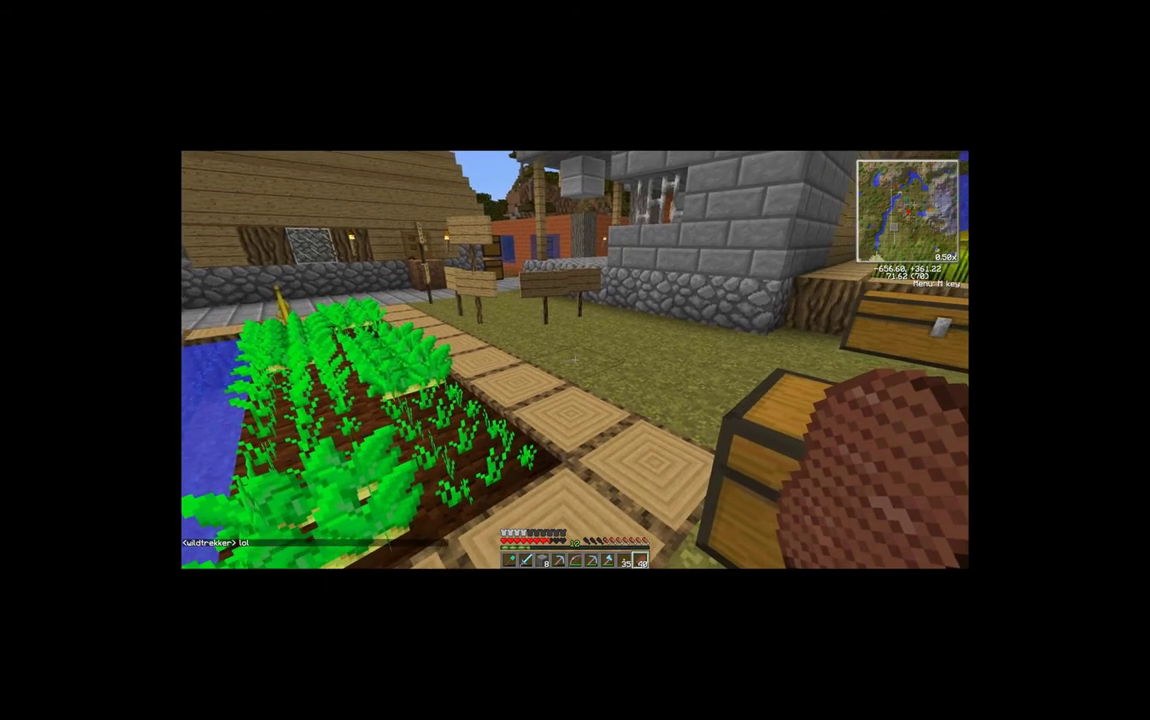
Try another render type in the Rei's Minimap settings, return it to Surface, and view the SurfaceMap options
key(m)
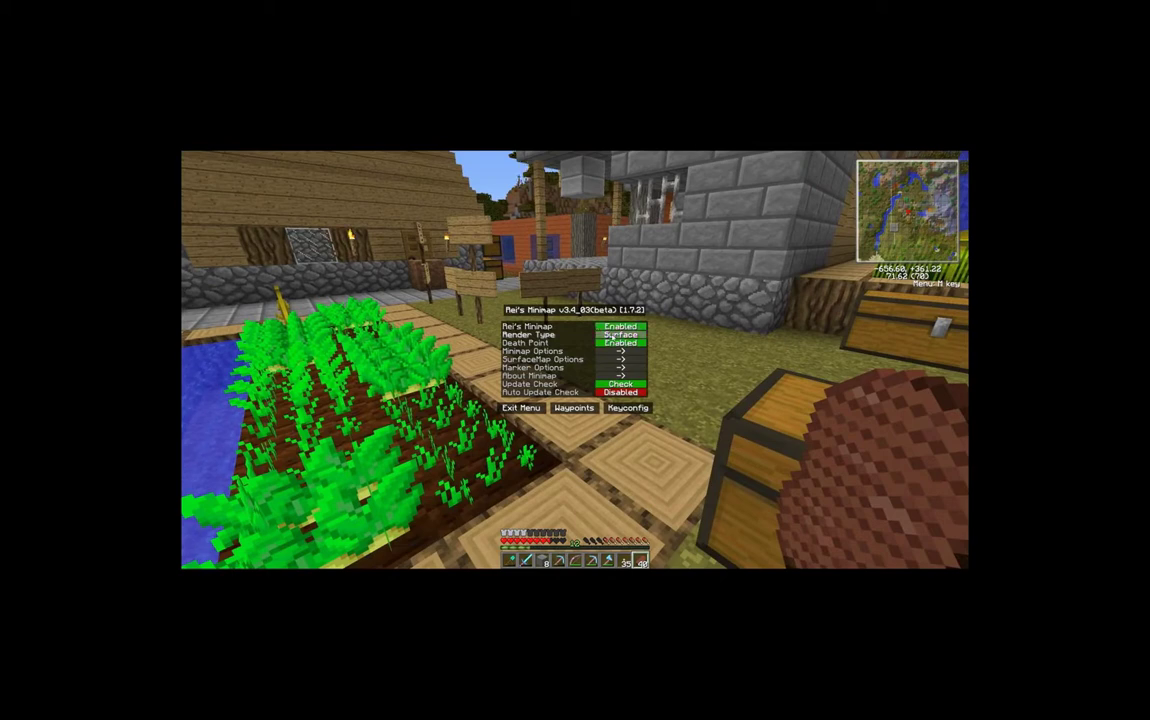
click(620, 335)
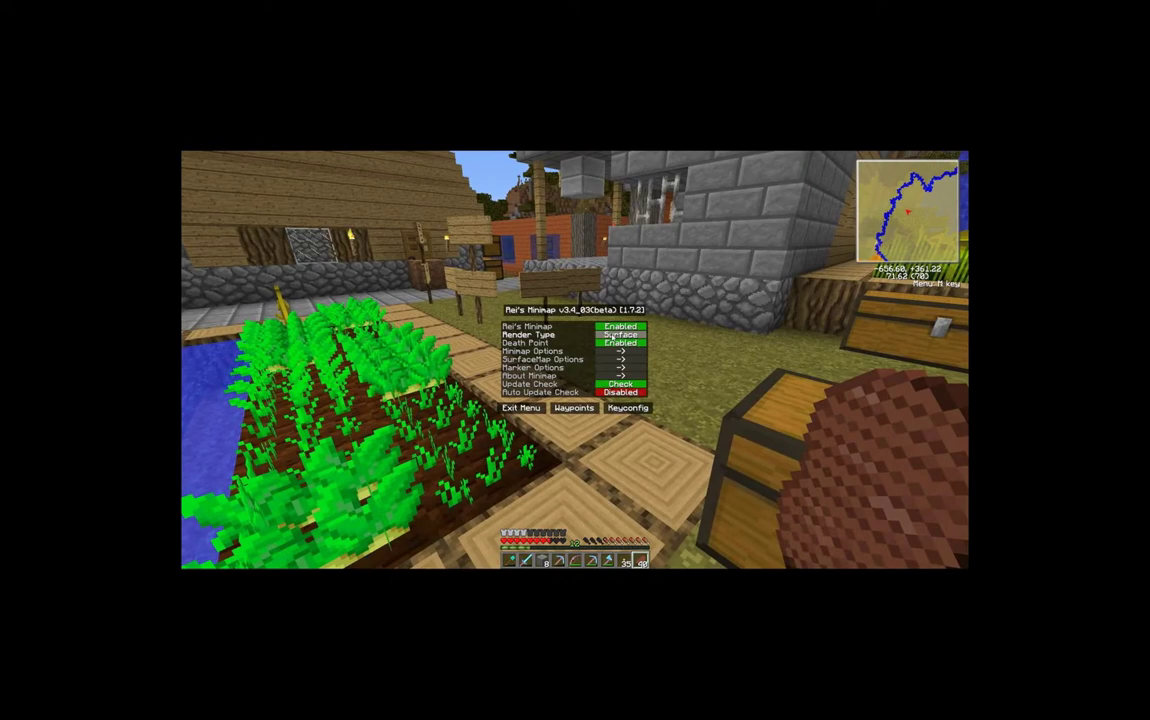
click(617, 335)
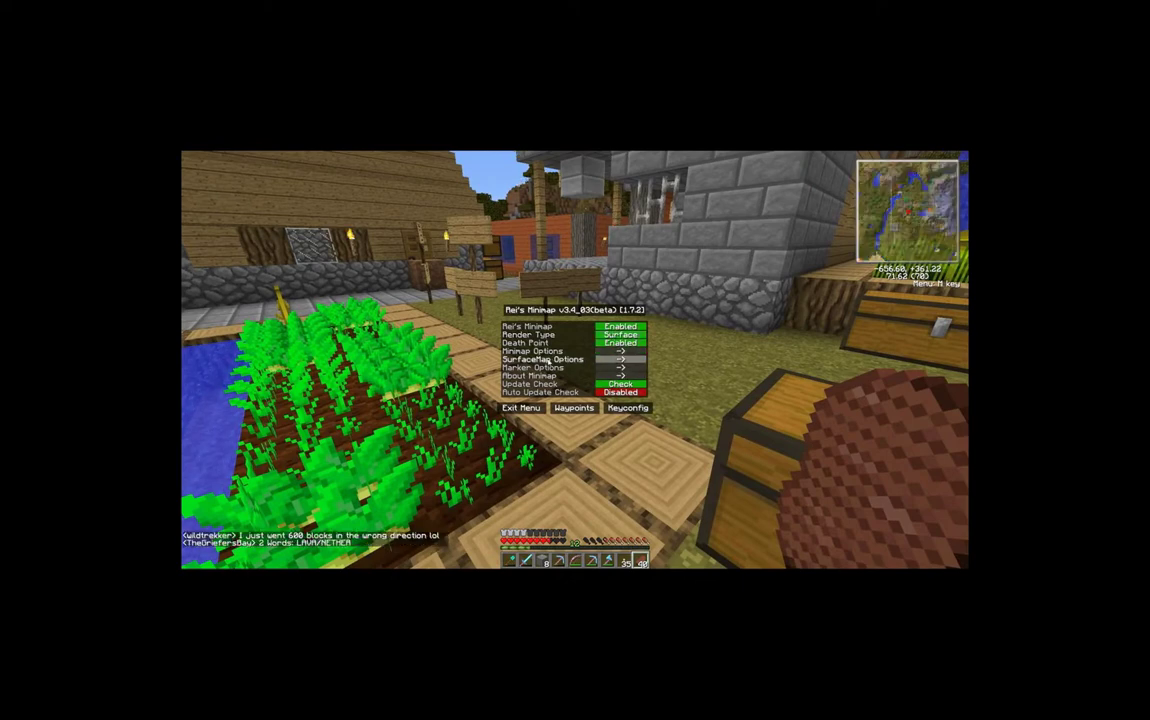
click(540, 359)
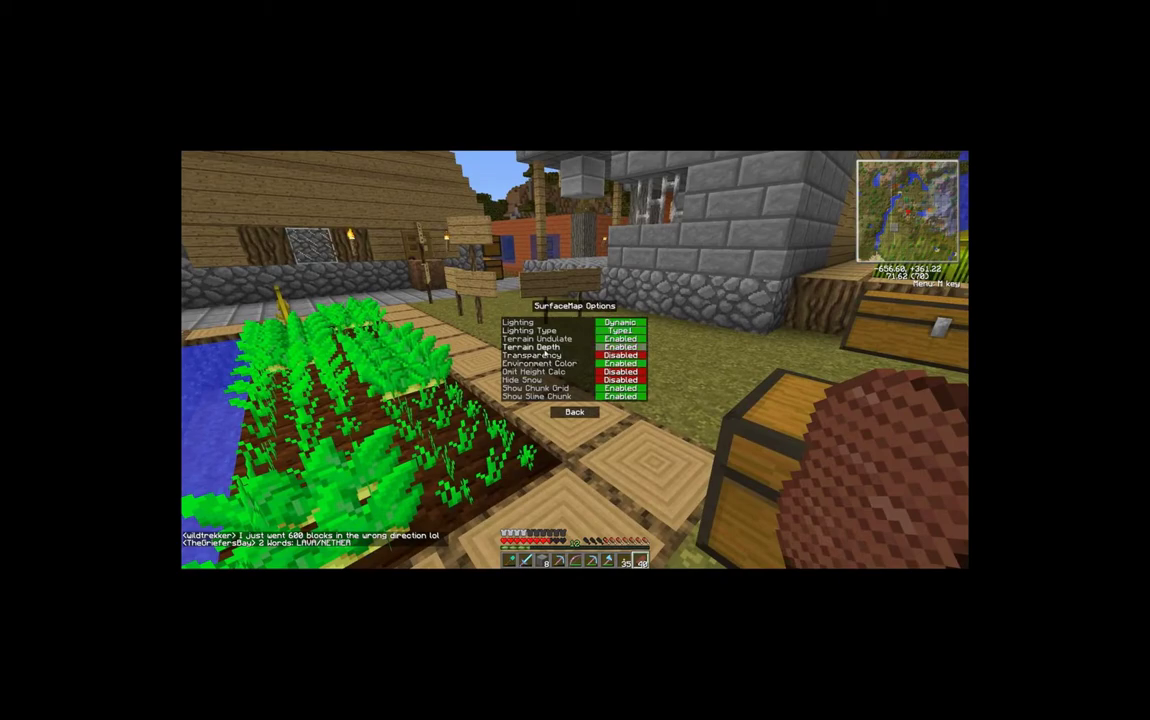
Walk from the village farm past the houses and up the hillside to see the minimap follow the movement
key(w)
key(w)
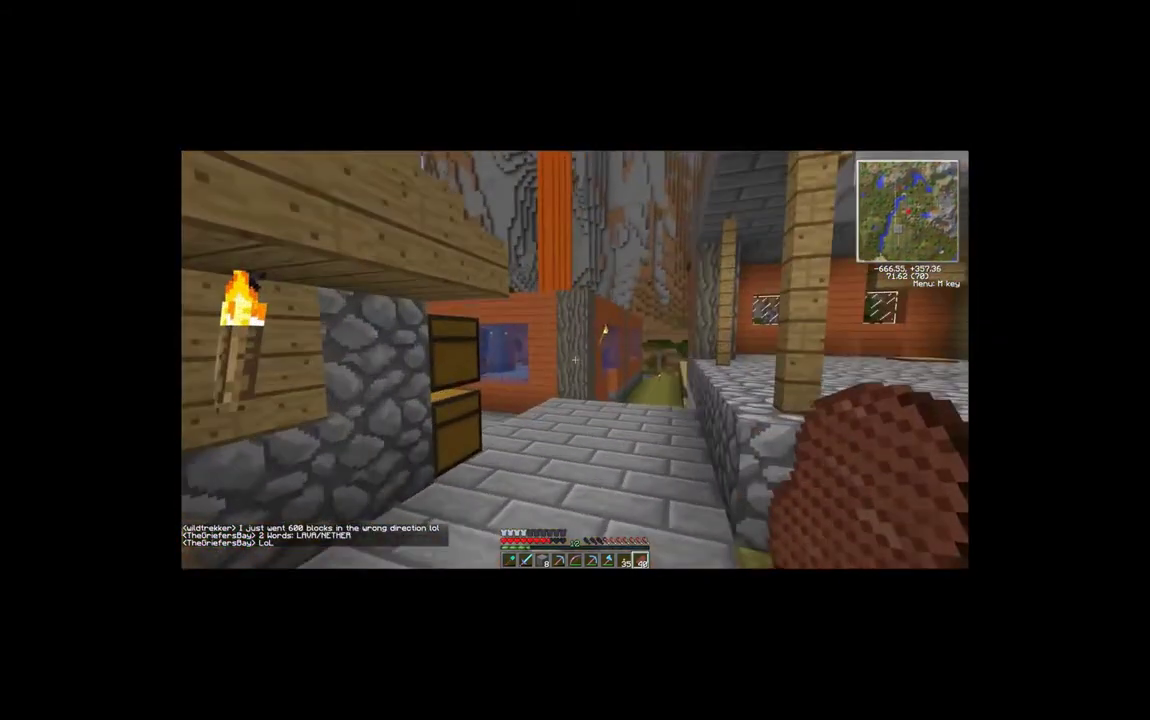
key(w)
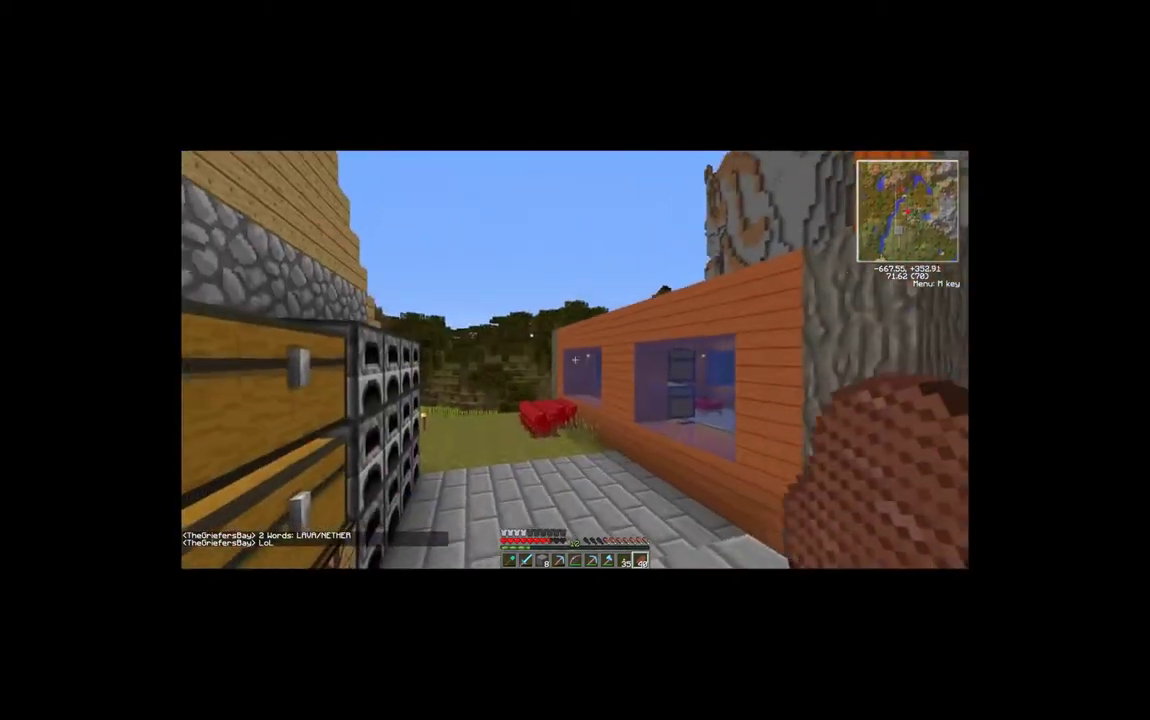
key(w)
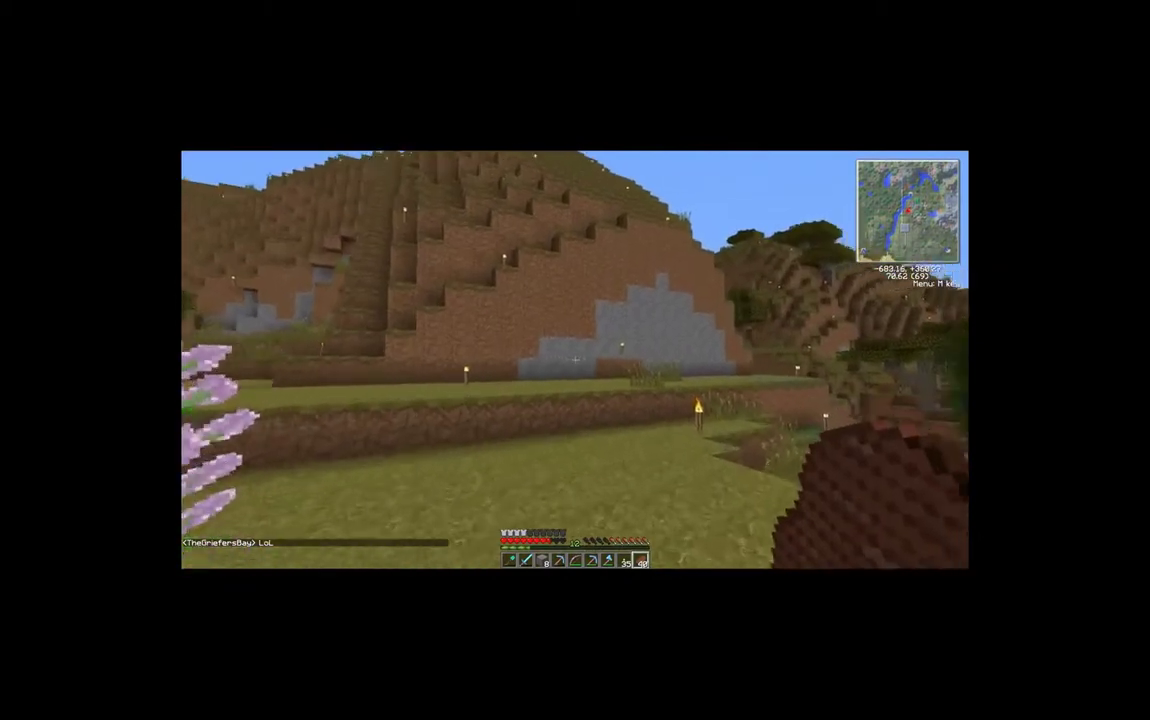
key(w)
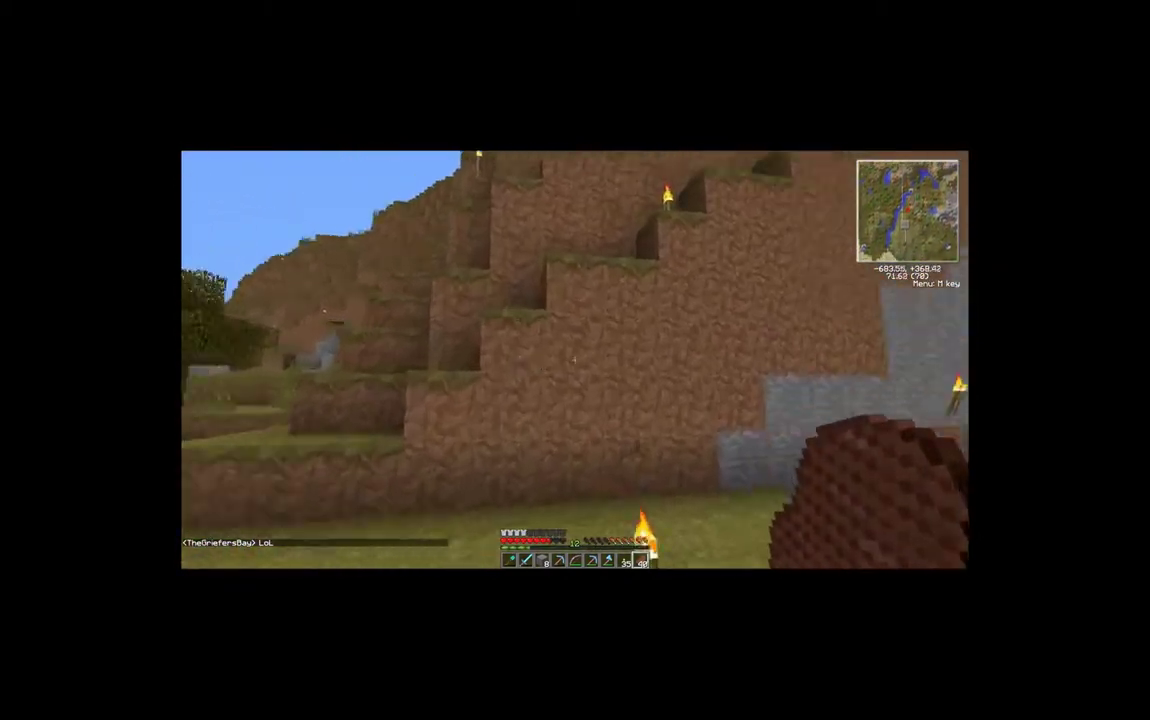
key(w)
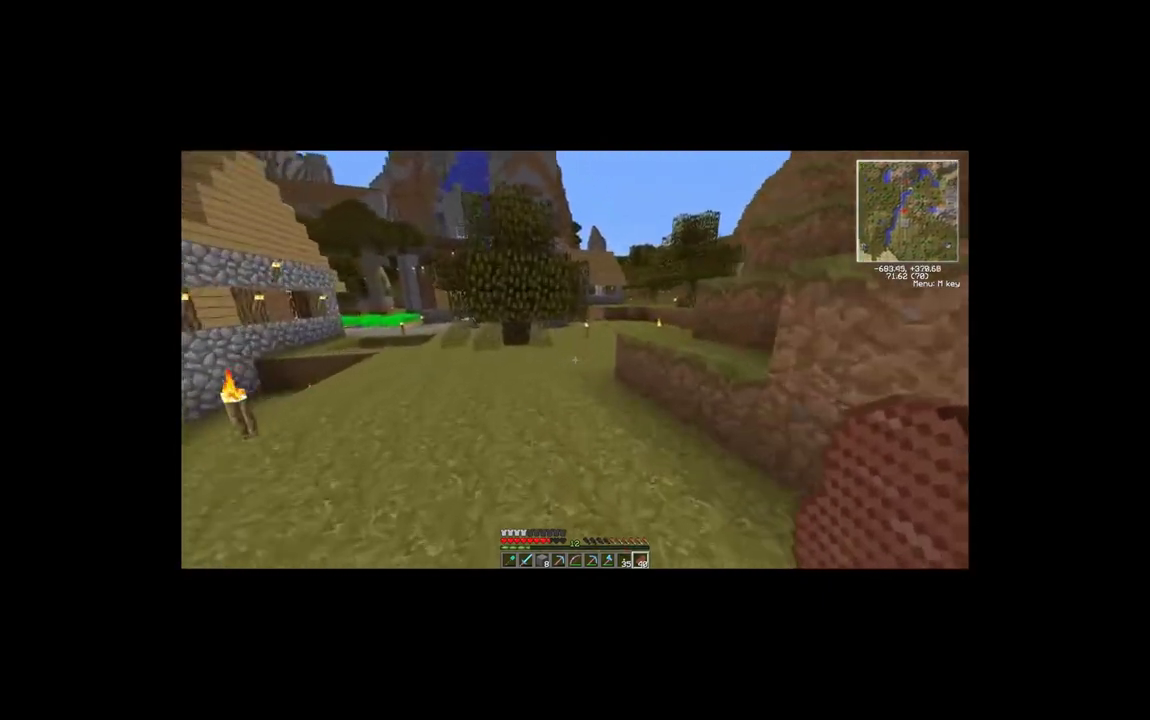
key(w)
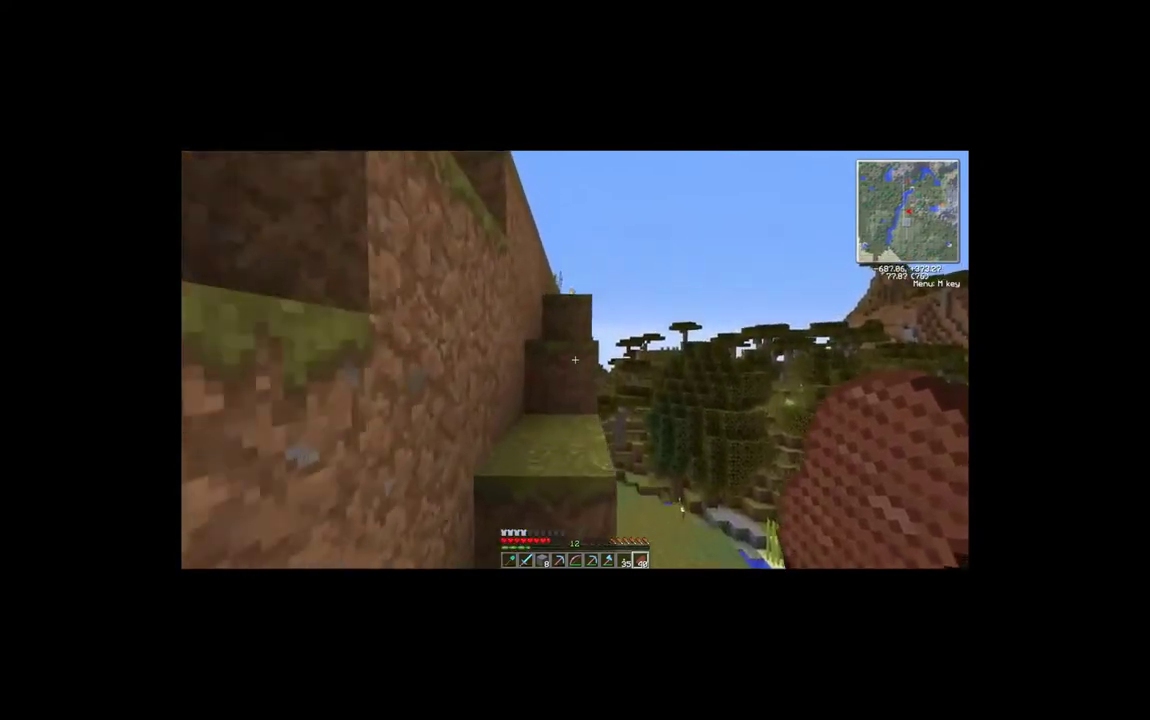
key(w)
key(w)
key(w)
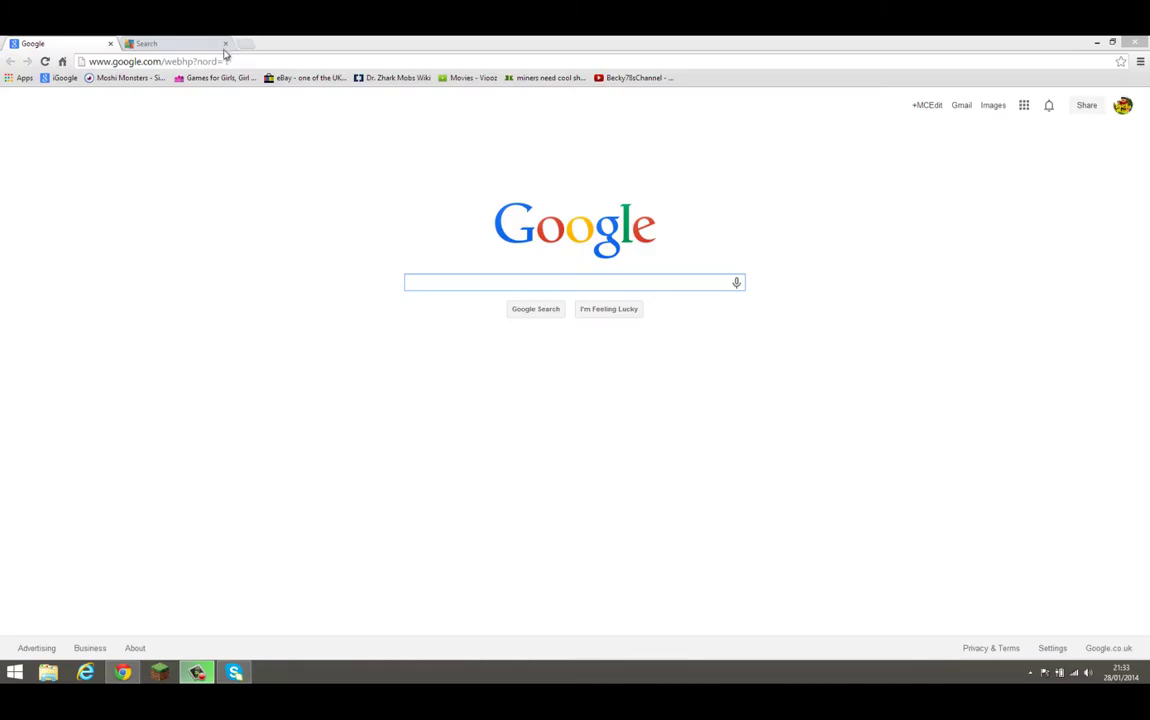
Close the extra Search page in the browser and search Google for "rei's minimap 1.7.4"
click(221, 45)
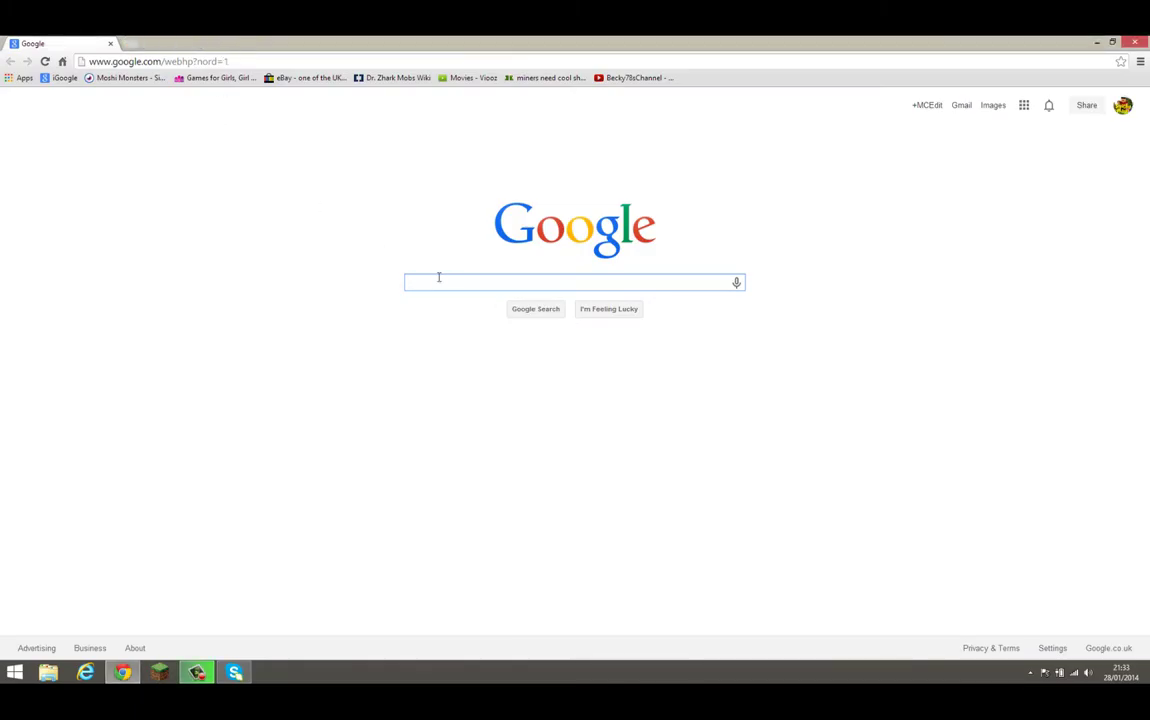
key(Caps_Lock)
text(Reis)
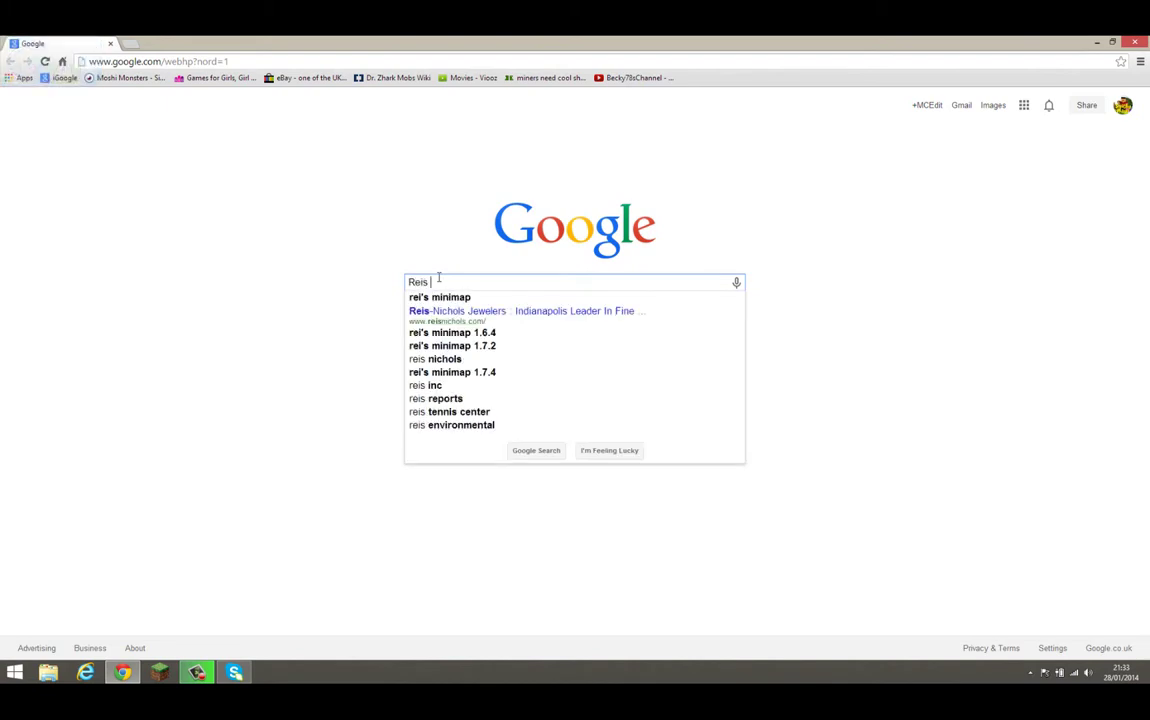
click(469, 374)
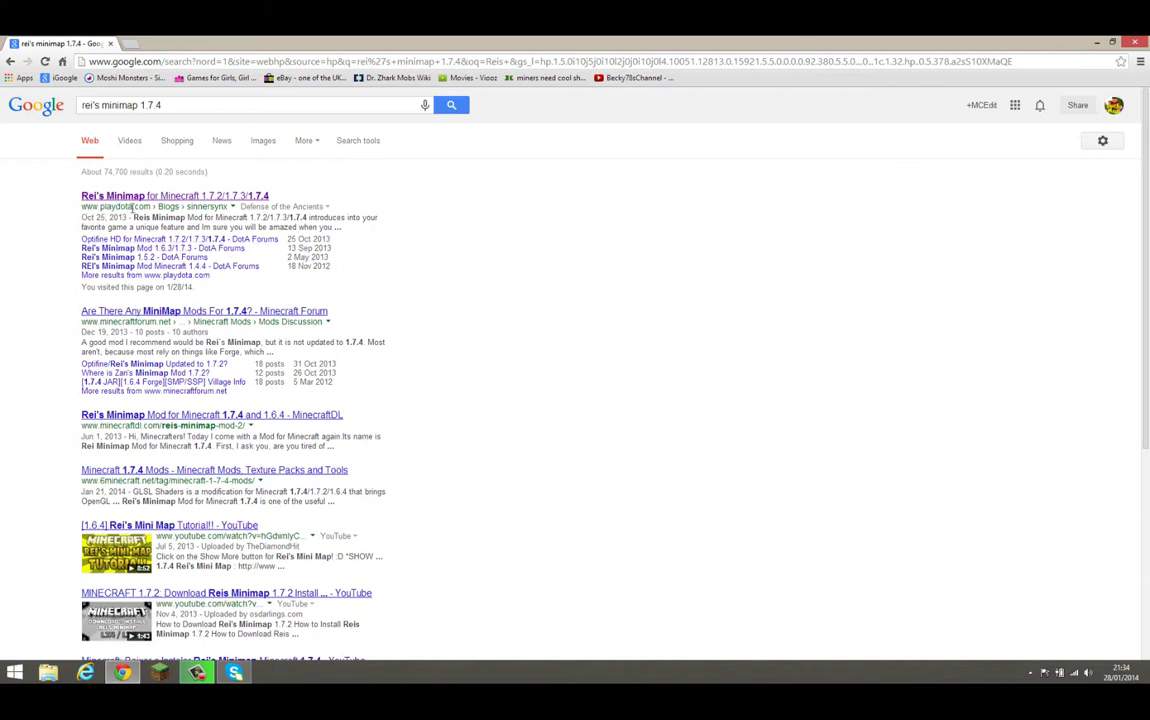
Open the playdota.com result for Rei's Minimap for Minecraft 1.7.2/1.7.3/1.7.4 and follow its mod download link
click(197, 196)
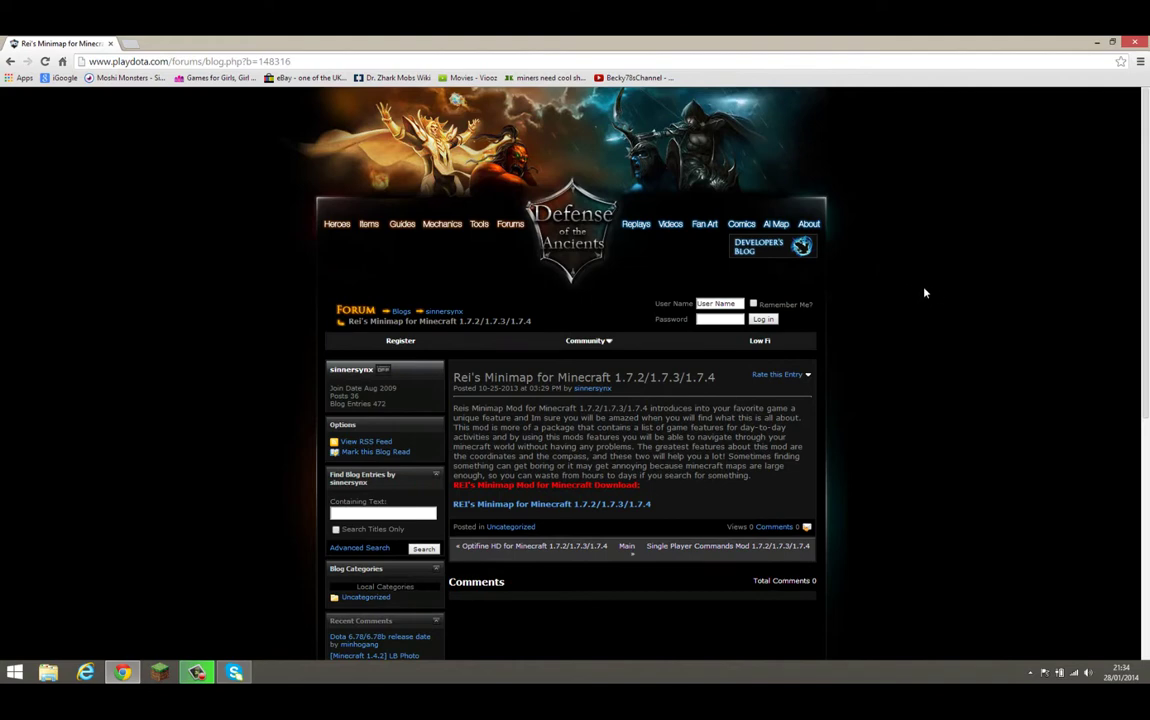
scroll(904, 287, down, 2)
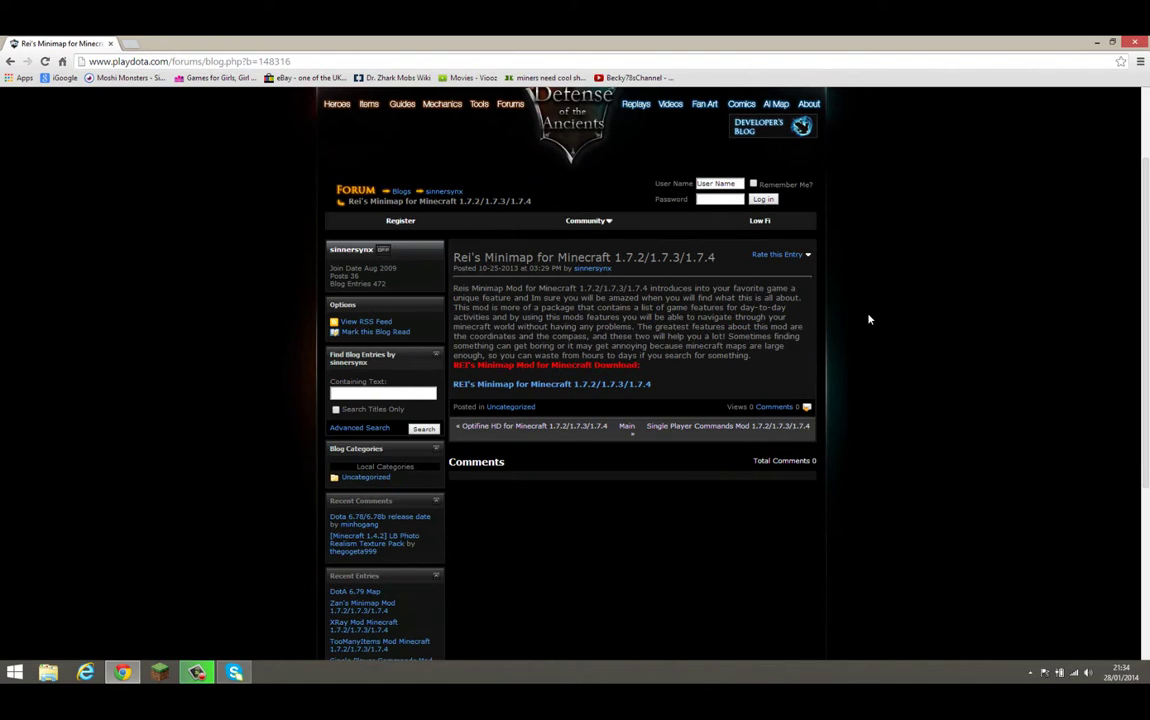
scroll(869, 319, up, 1)
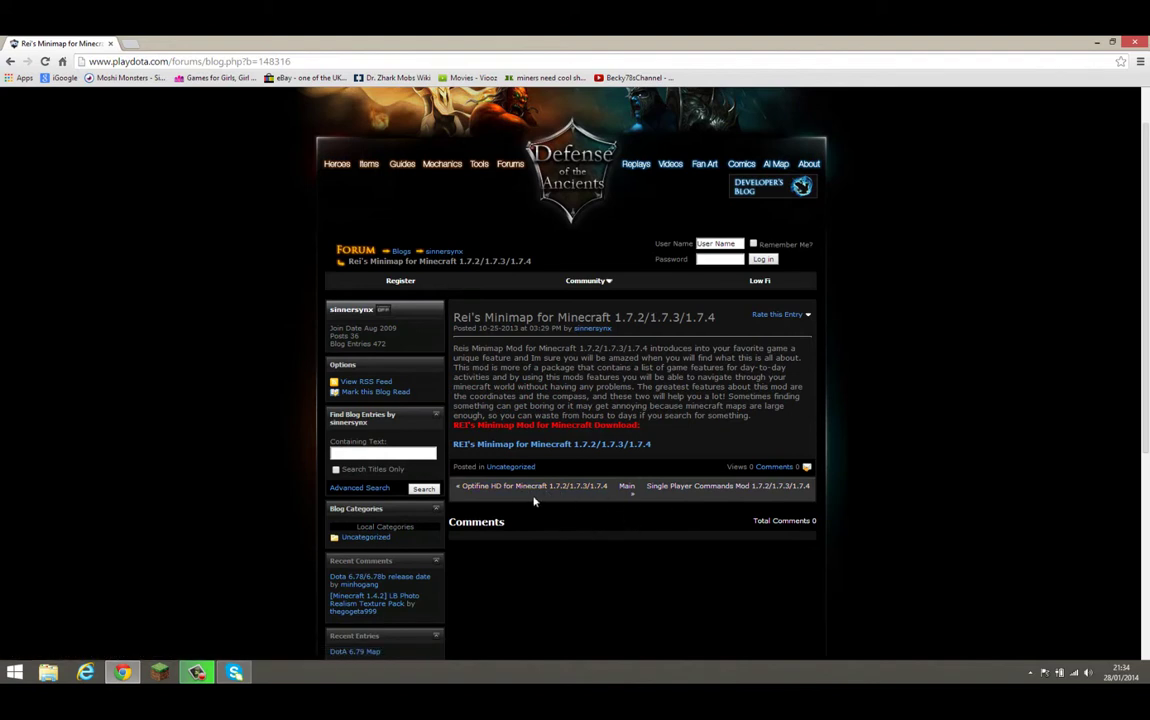
click(584, 447)
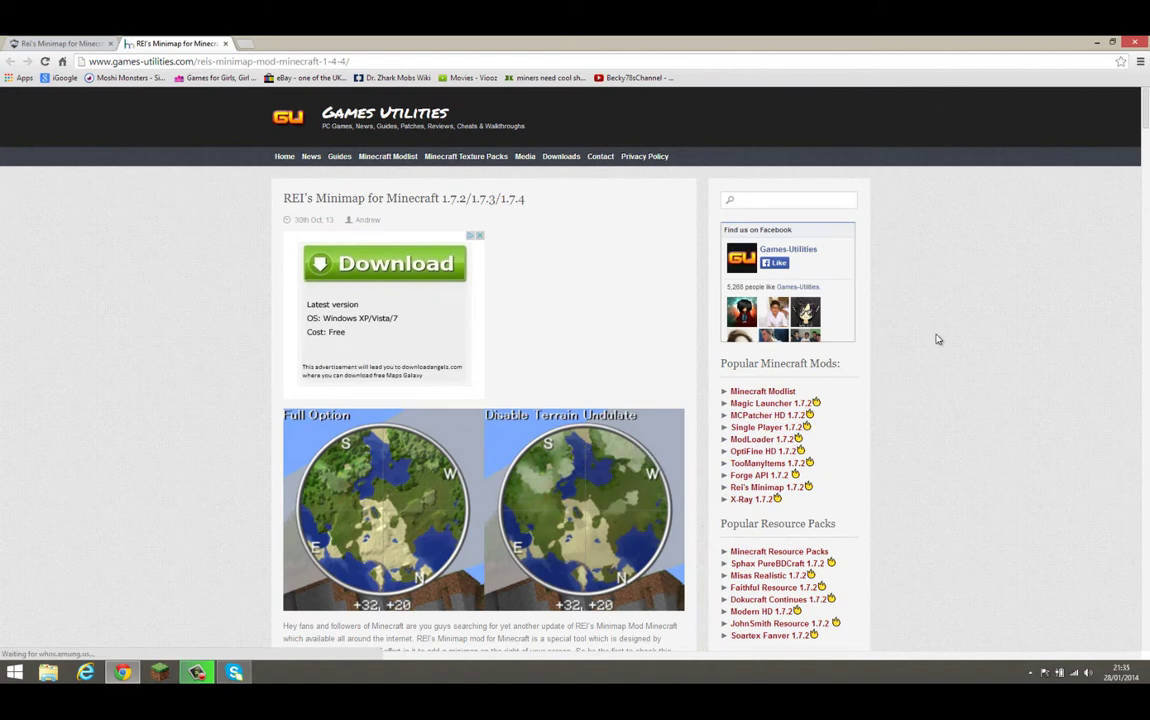
Download [1.7.2]ReiMinimap_v3.4_03beta from the Games Utilities page, skipping the AdF.ly ad, and show the downloads
scroll(937, 339, down, 2)
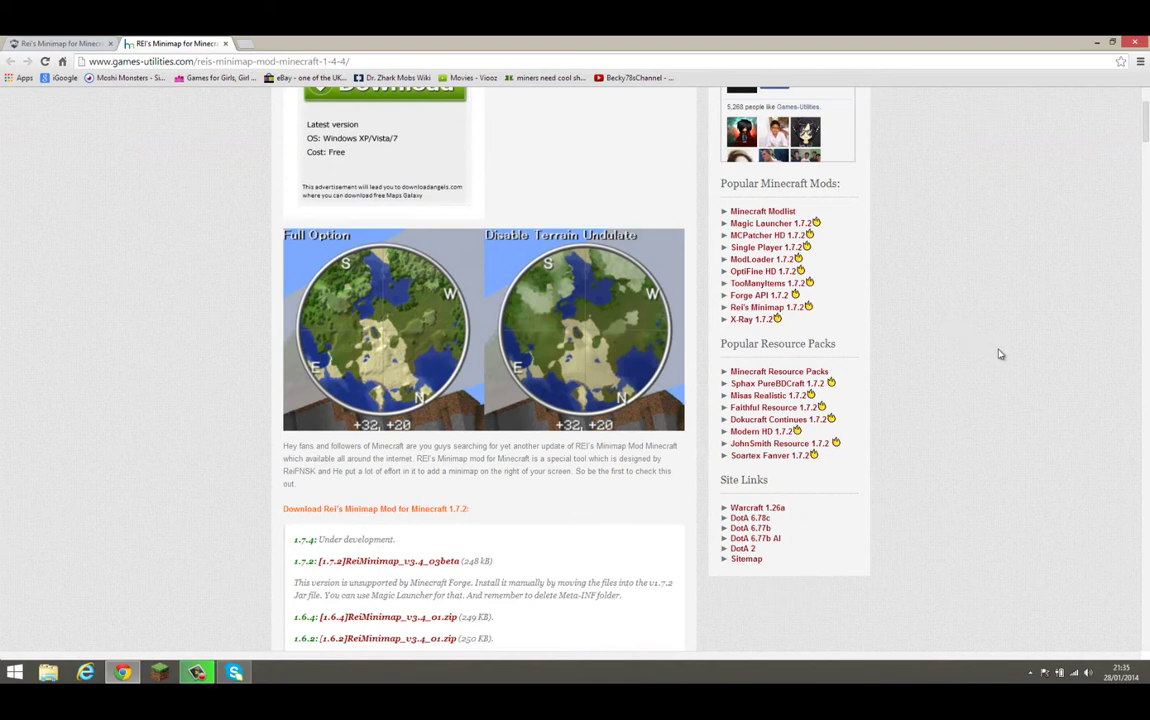
scroll(986, 324, down, 2)
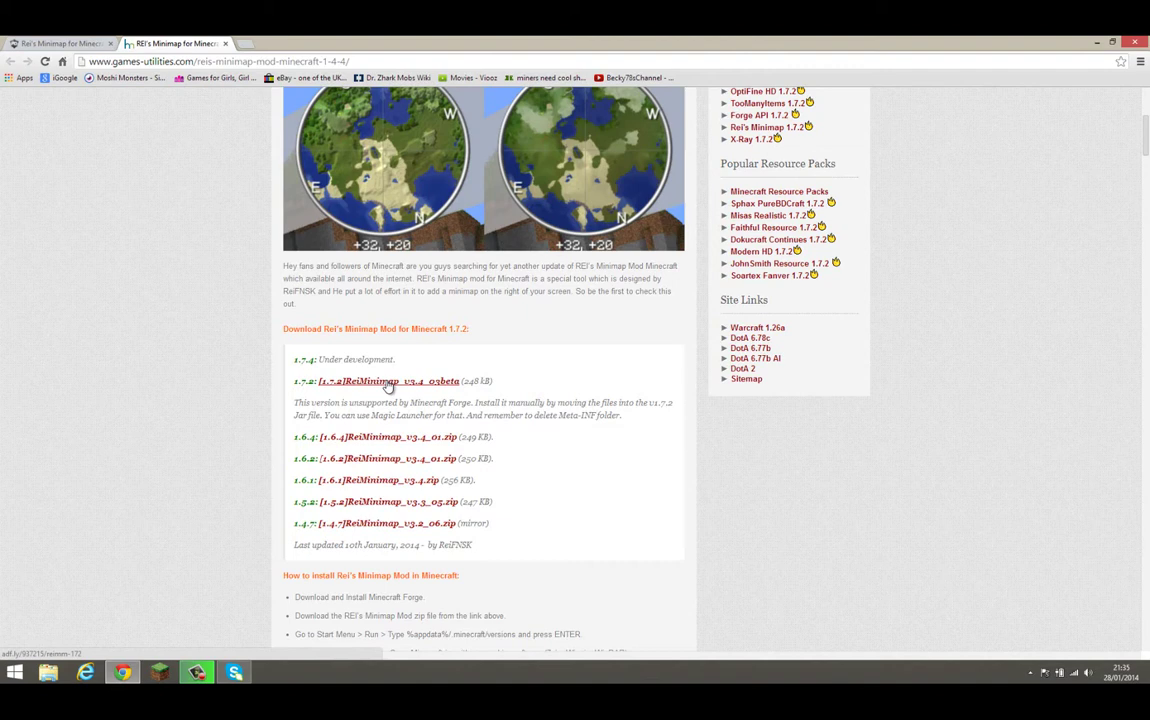
click(388, 382)
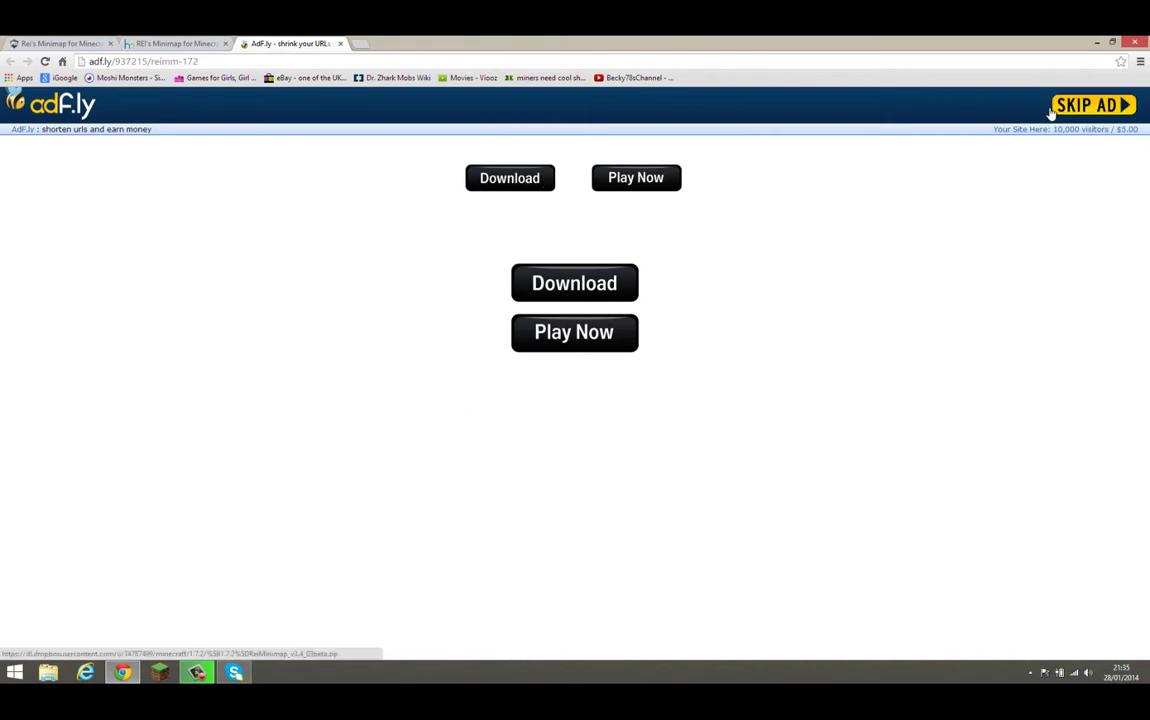
click(1093, 106)
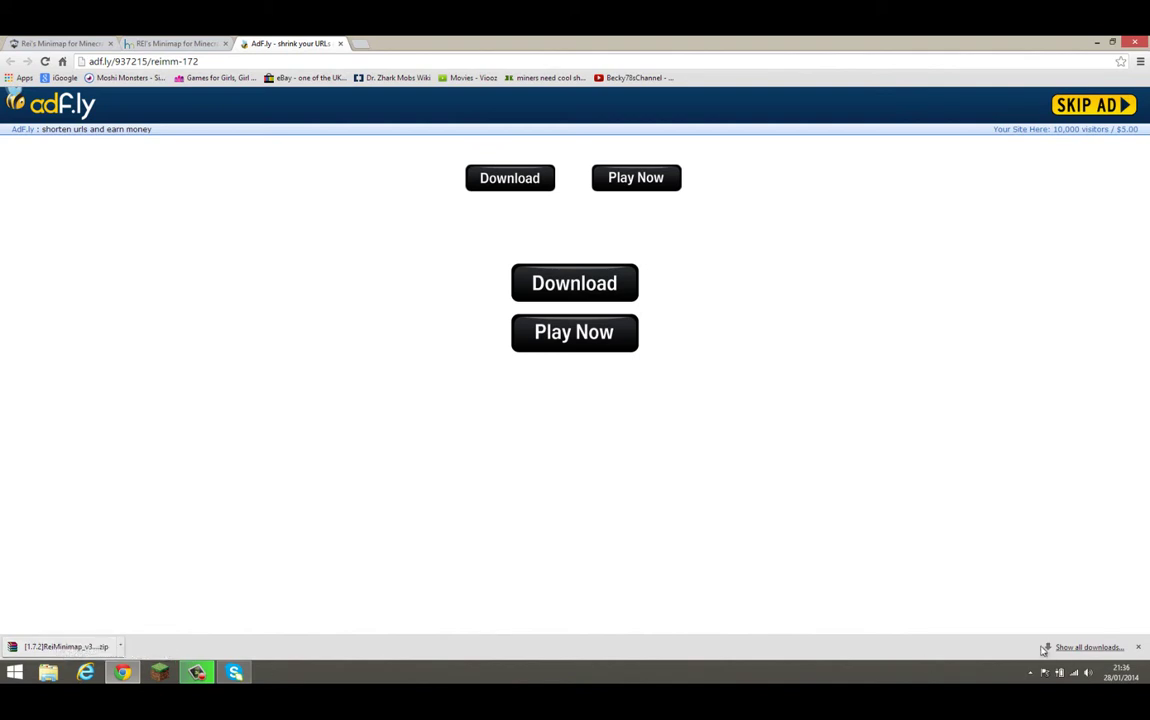
click(1088, 647)
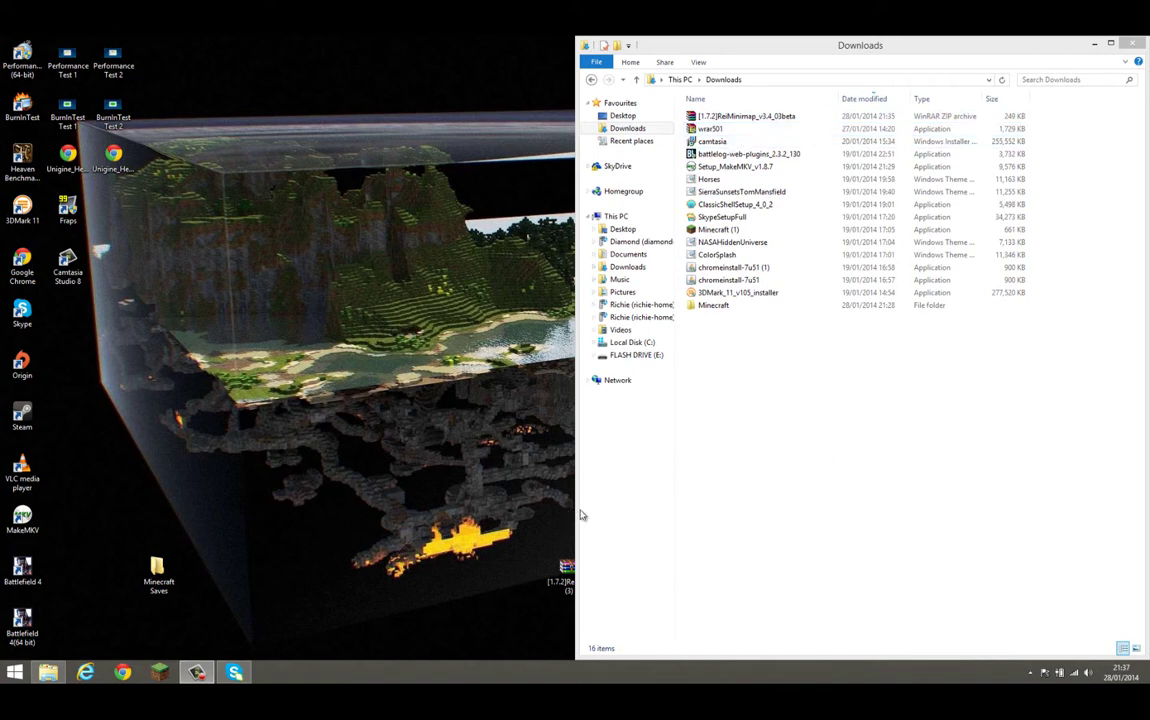
Open the Roaming application data folder by running %appdata%
right_click(17, 677)
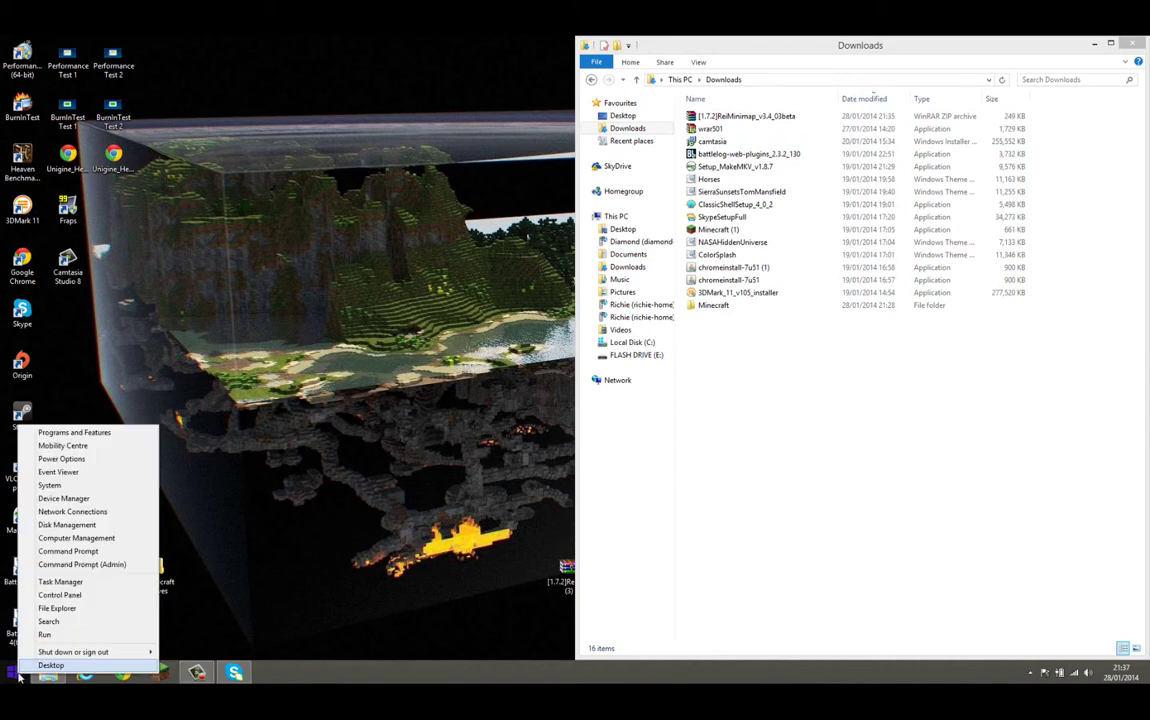
click(60, 639)
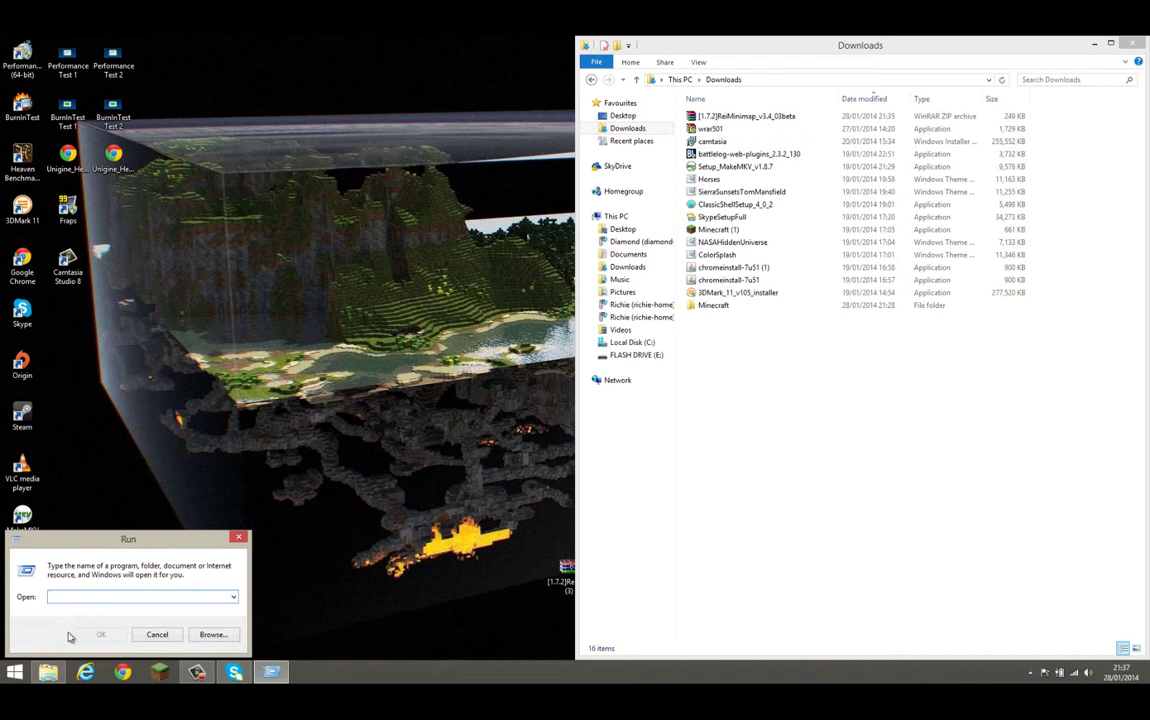
text(%appdata%)
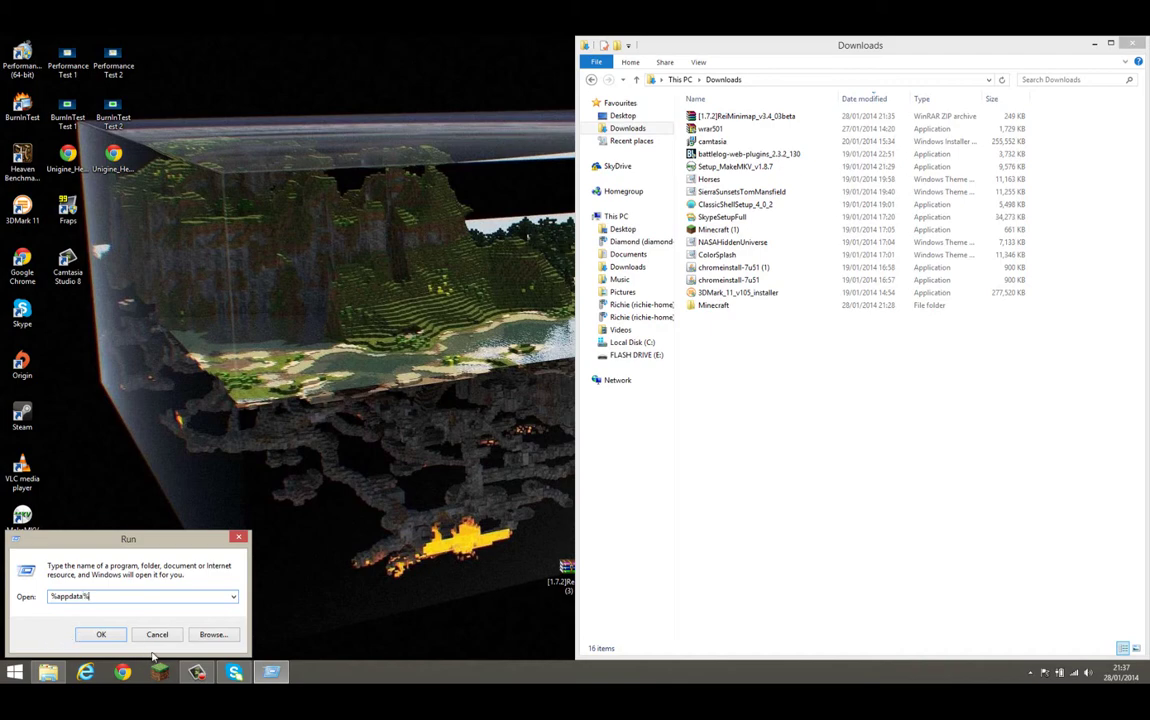
click(101, 636)
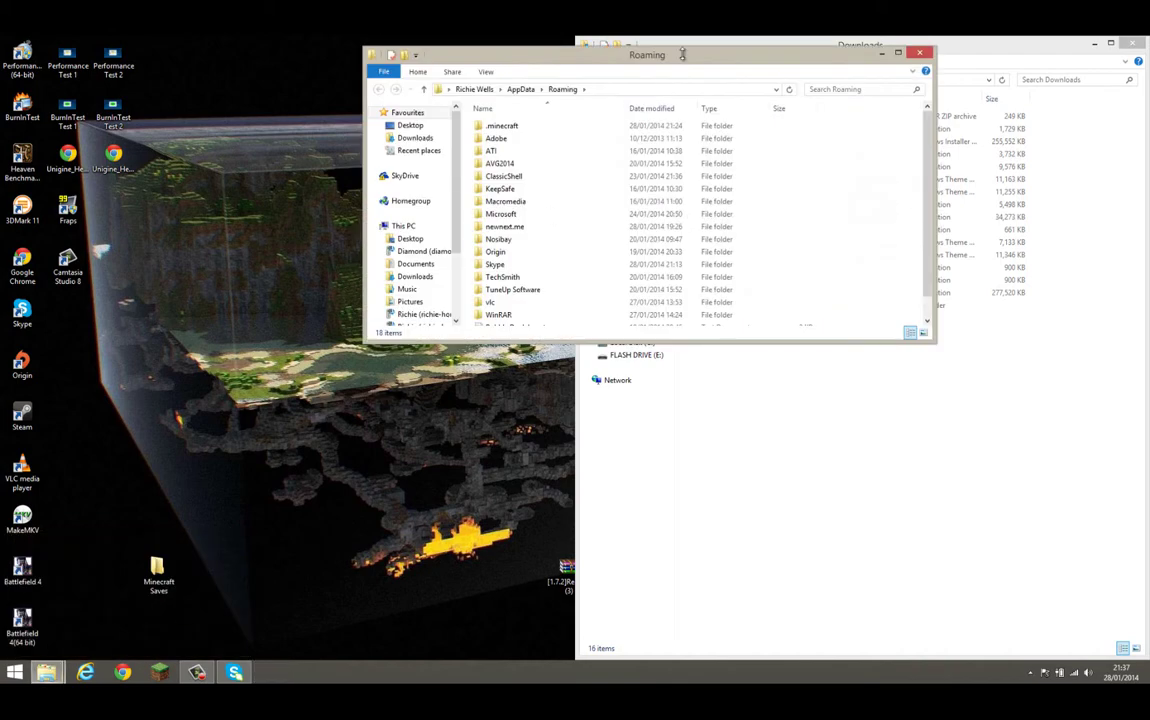
Enlarge the Roaming window and snap it side by side with the Downloads window
drag(650, 50, 333, 81)
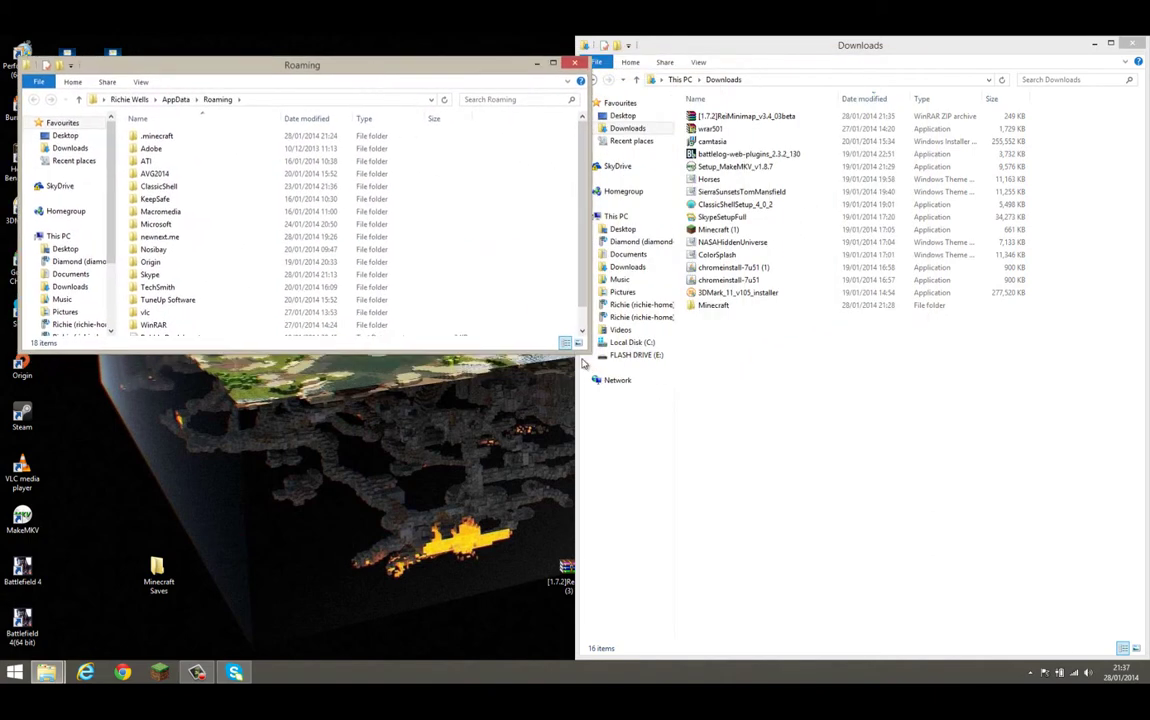
drag(584, 349, 576, 630)
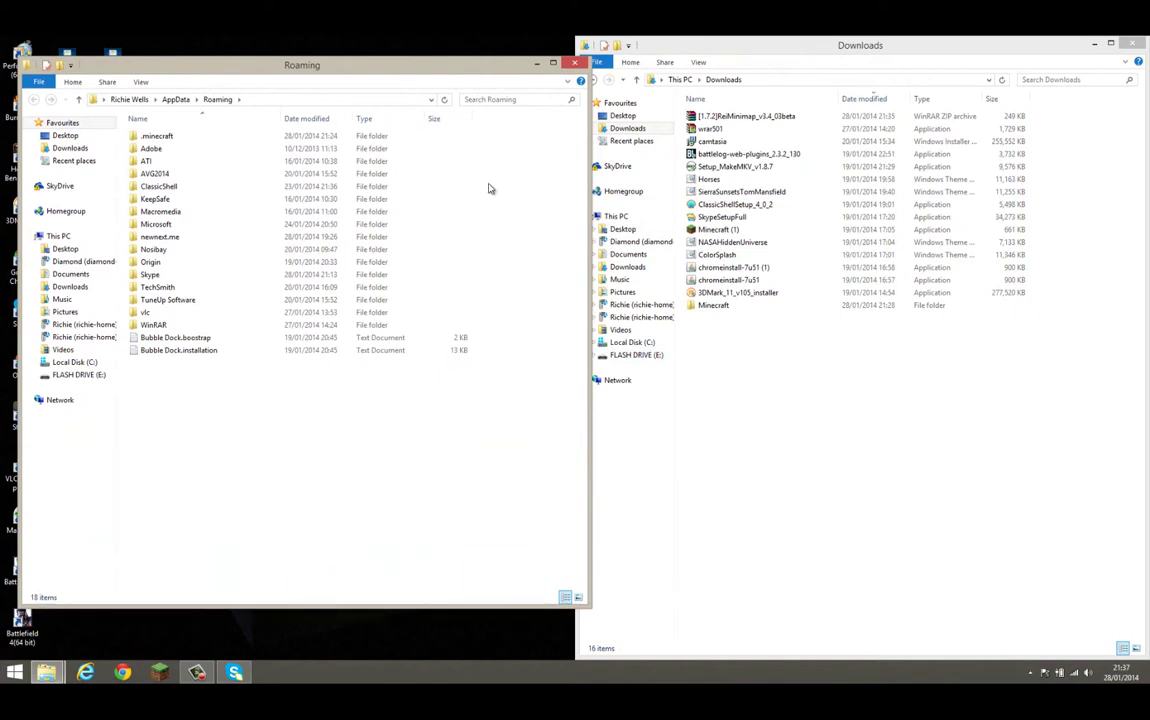
drag(395, 64, 0, 142)
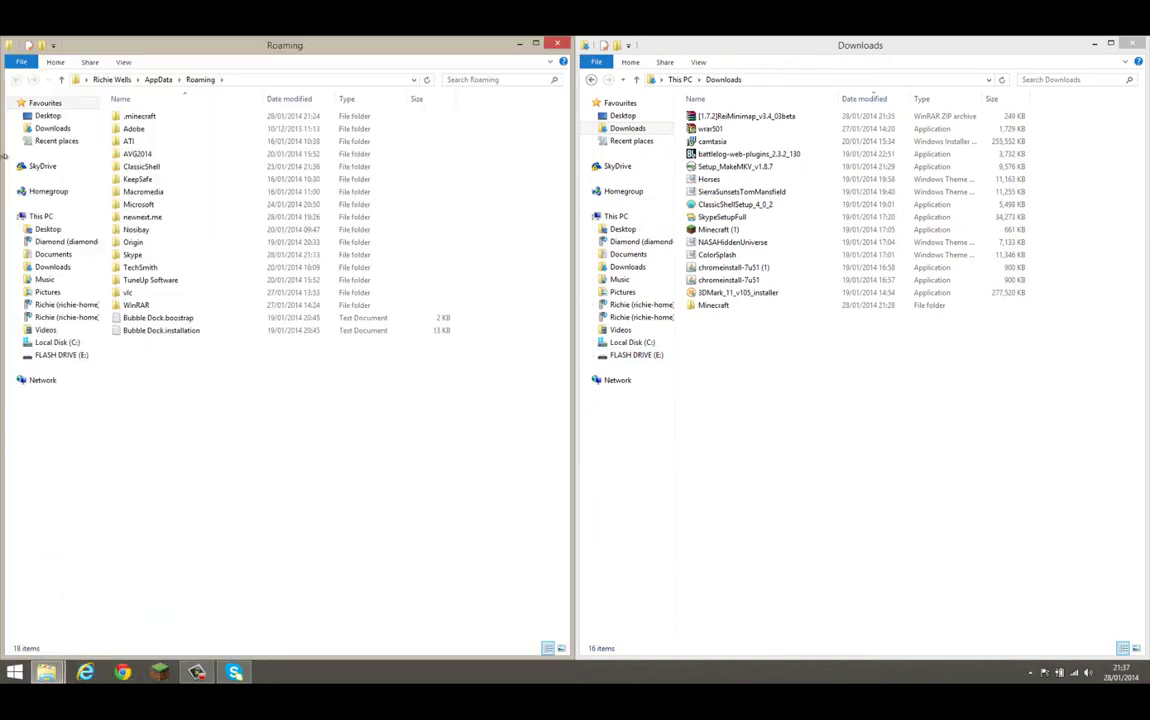
Show the path from Roaming through .minecraft to the versions folder, repeating it once and ending in versions
double_click(140, 117)
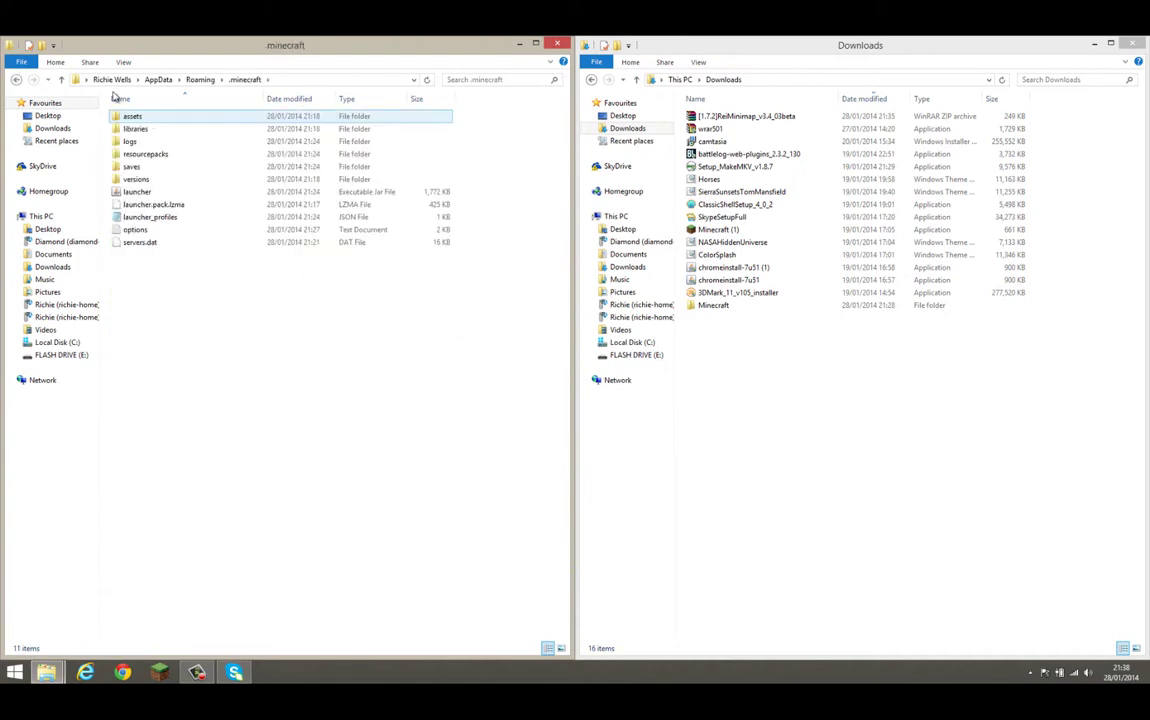
double_click(137, 179)
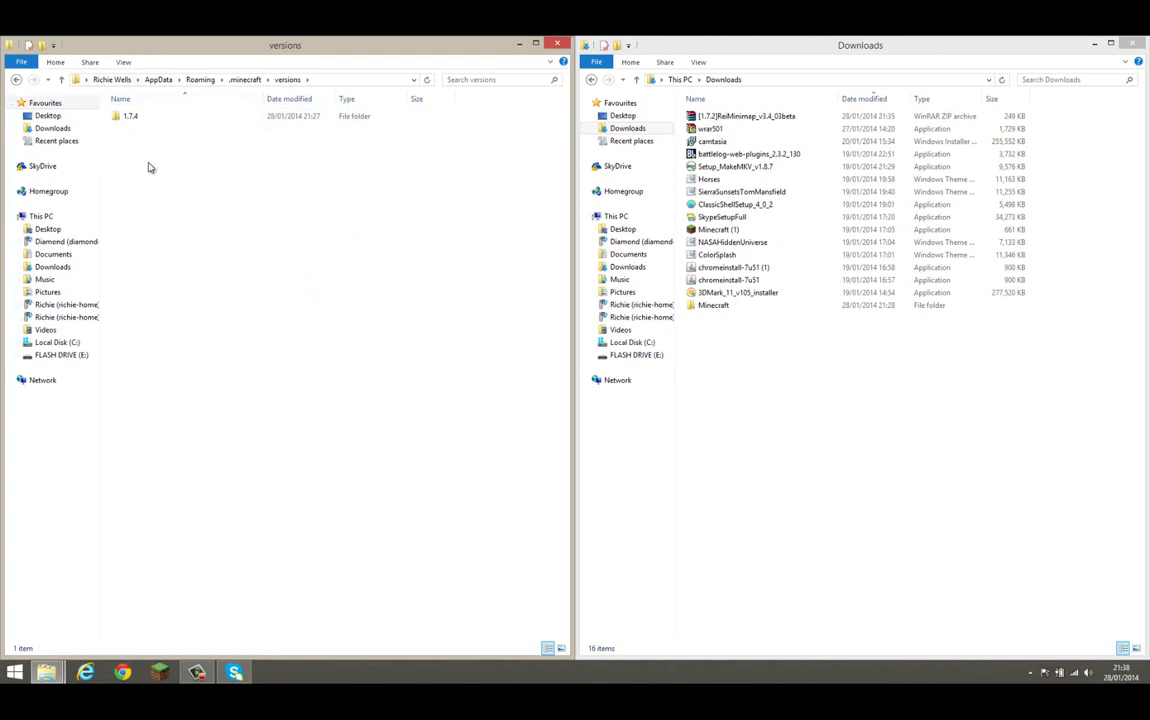
click(17, 79)
click(17, 79)
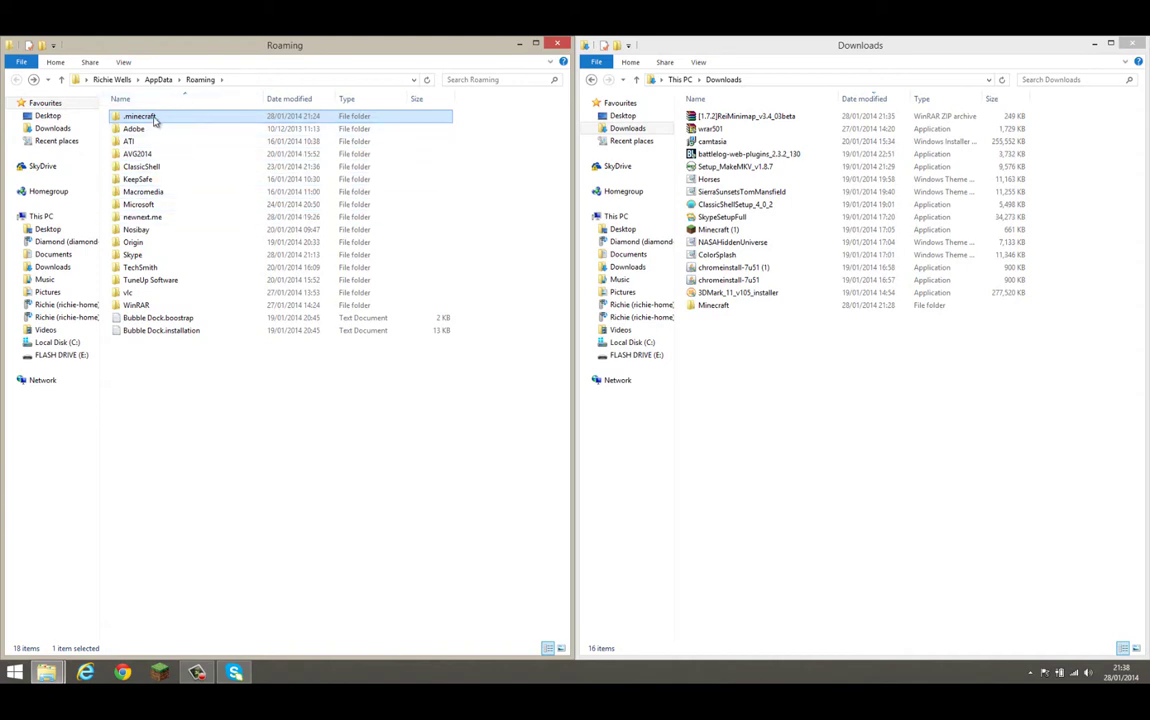
double_click(155, 119)
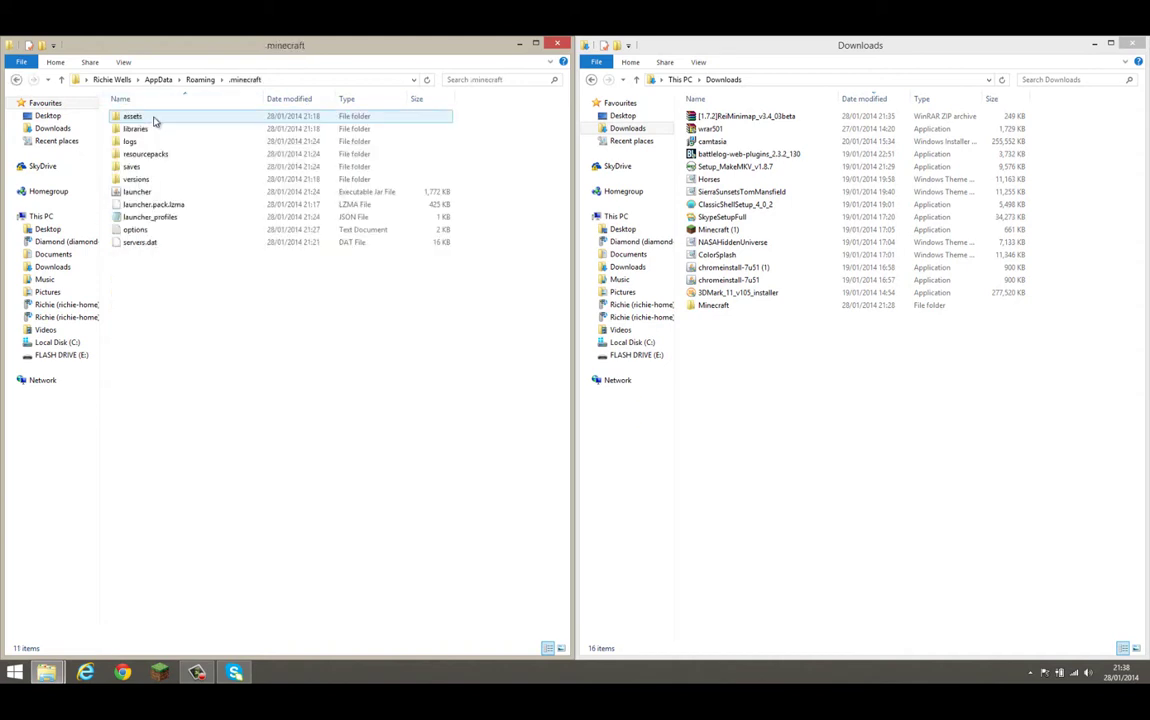
double_click(138, 181)
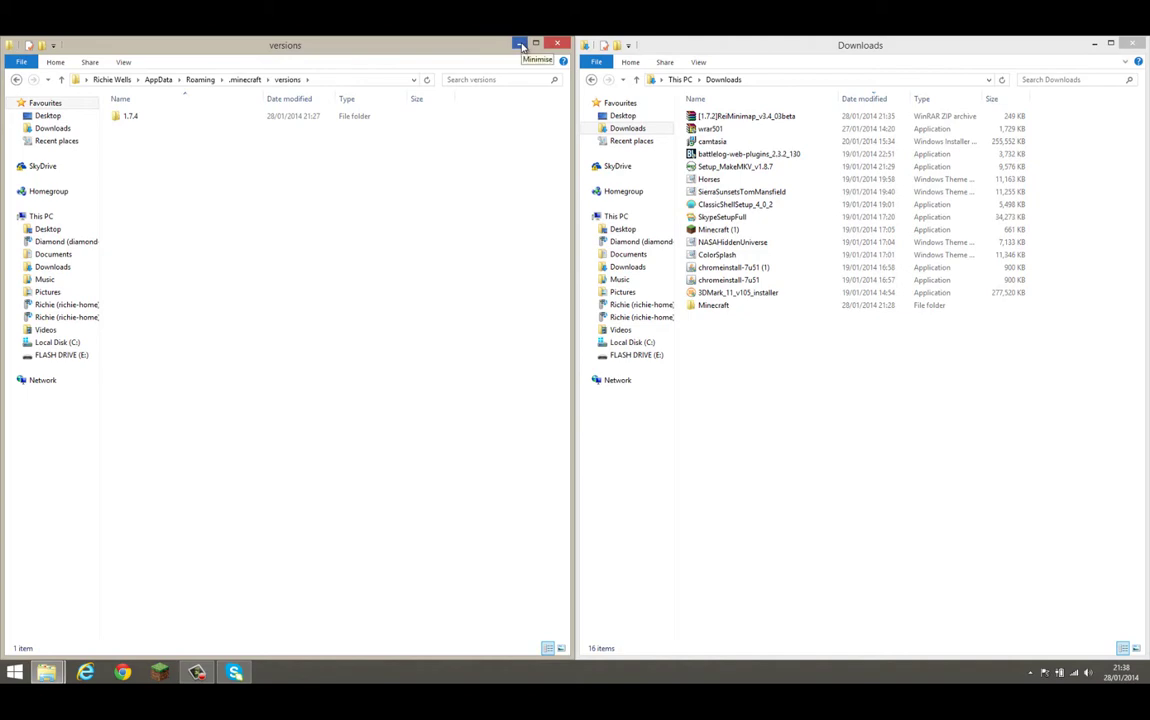
Switch to the Minecraft Launcher and start a new profile named 1.7.2 with experimental development versions enabled
click(521, 45)
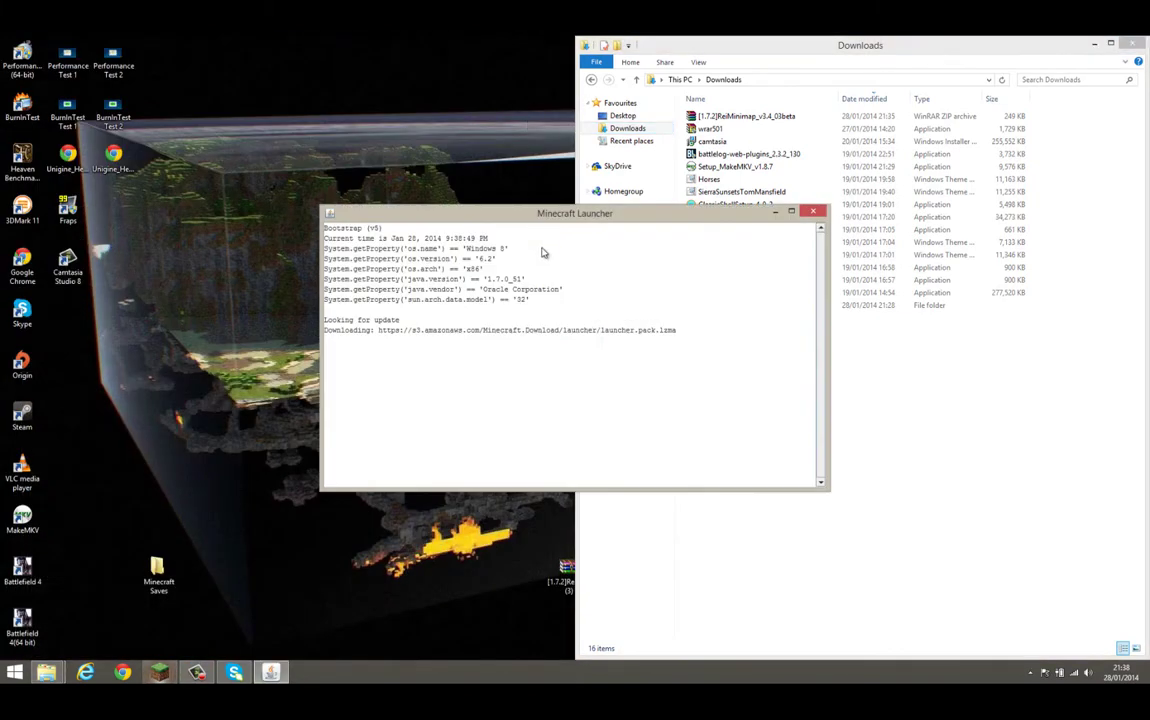
click(791, 211)
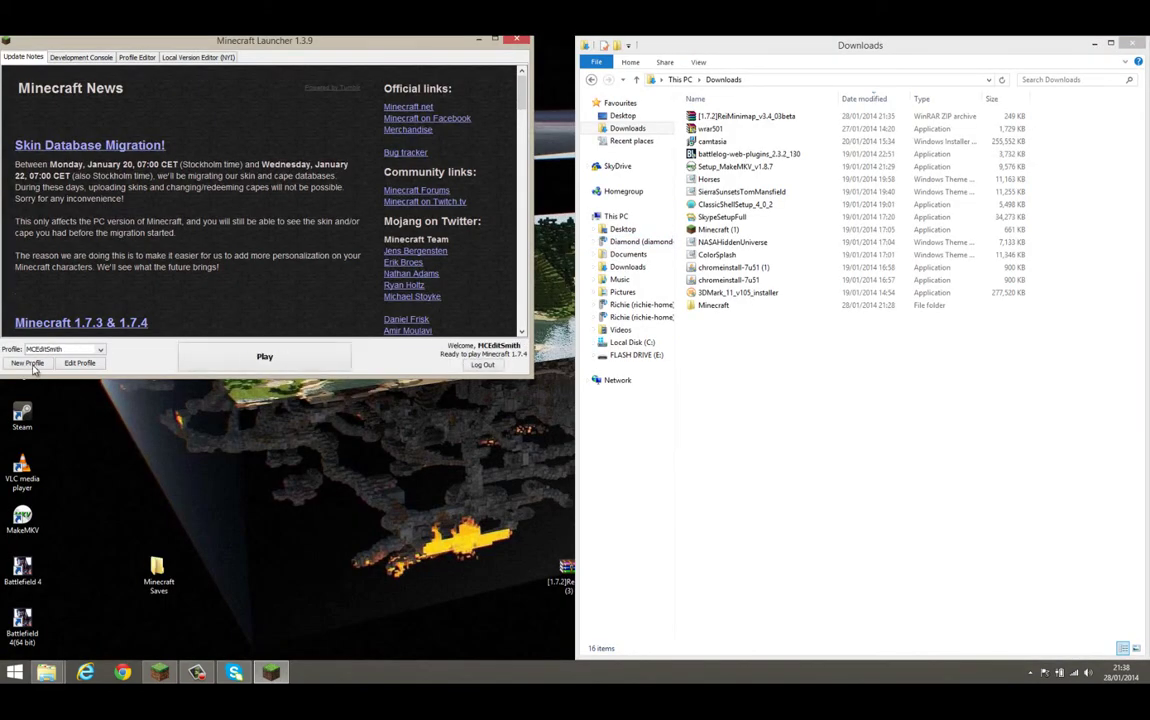
click(30, 364)
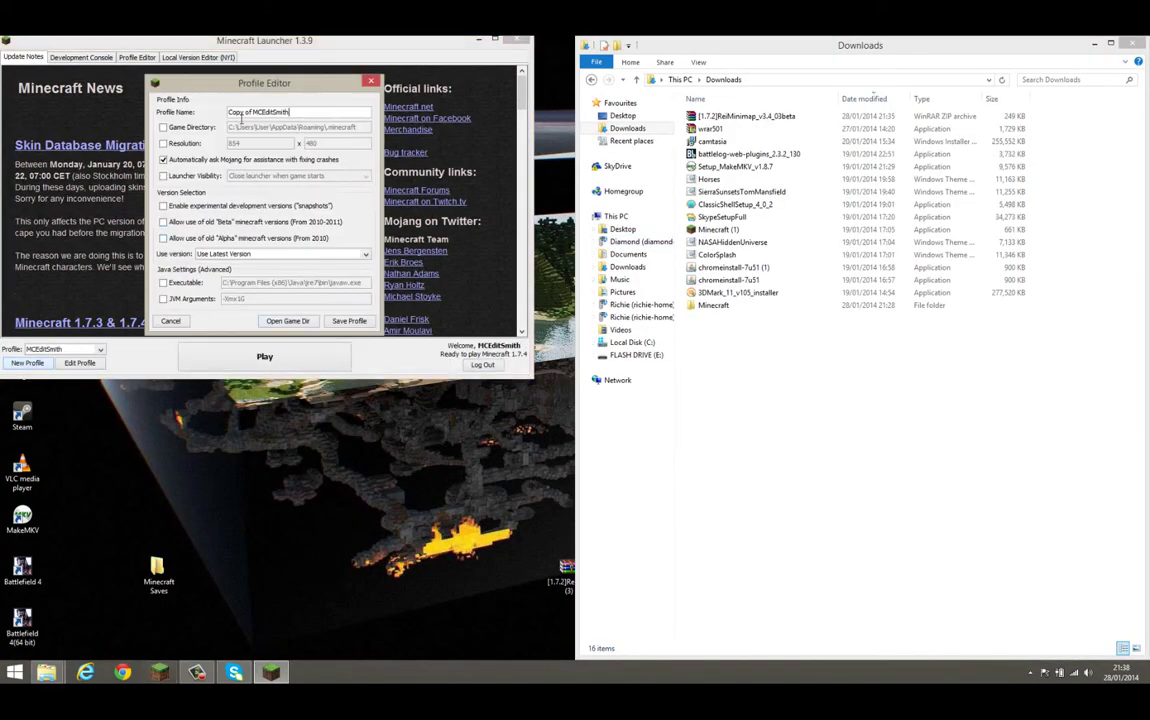
triple_click(237, 118)
text(1.7.2)
click(162, 205)
click(215, 240)
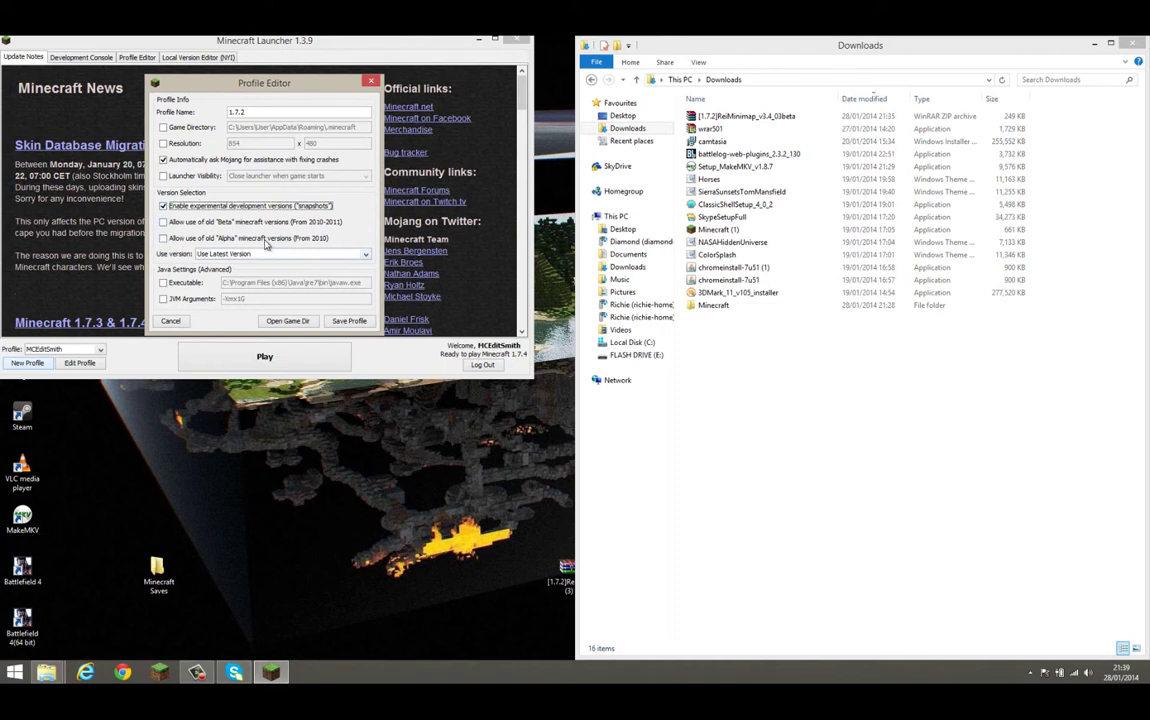
Set the new profile's version to release 1.7.2 and save the profile
click(368, 255)
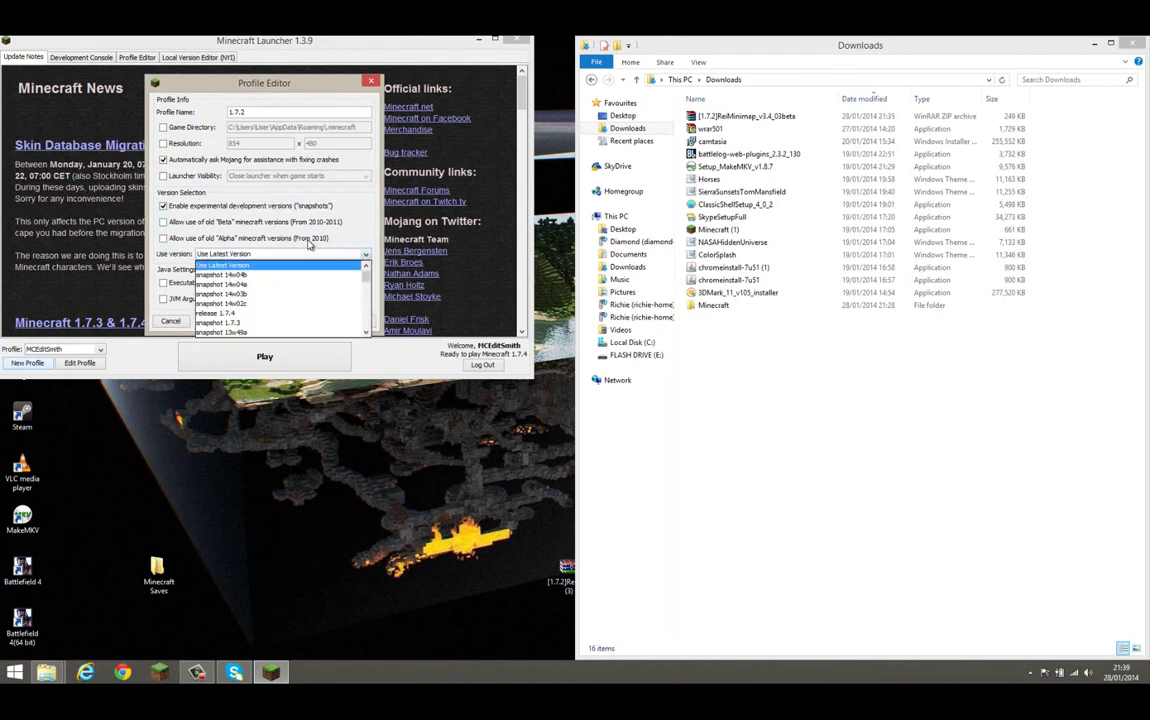
scroll(278, 320, down, 3)
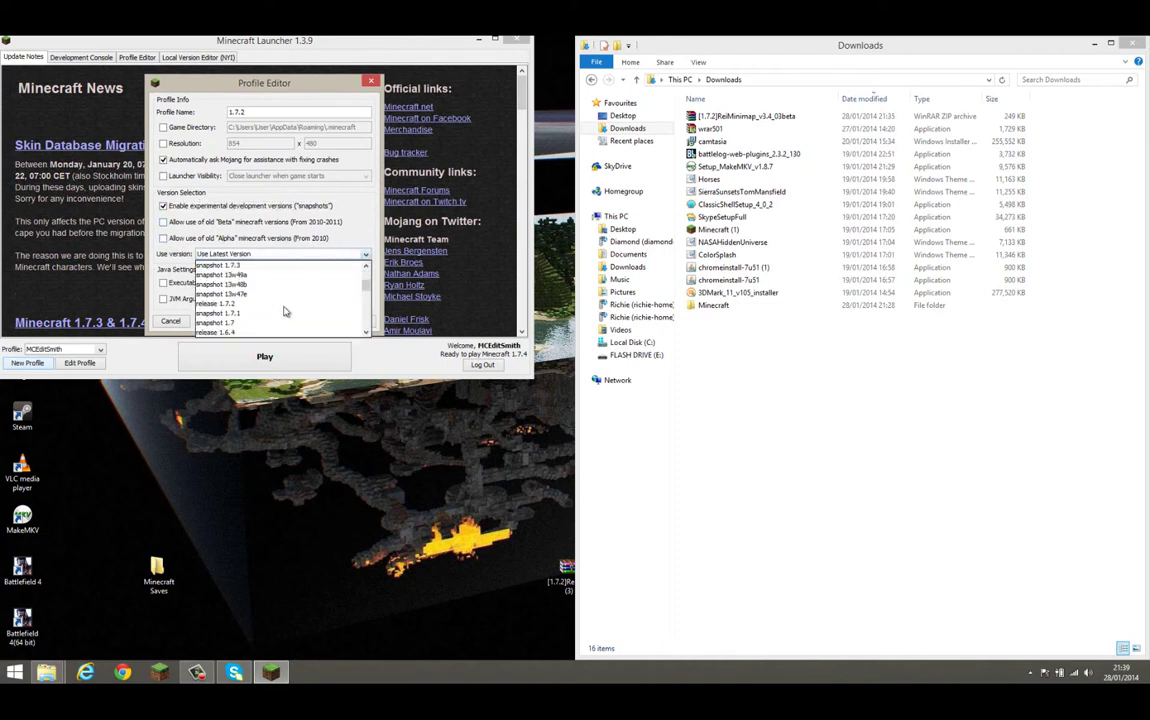
click(232, 305)
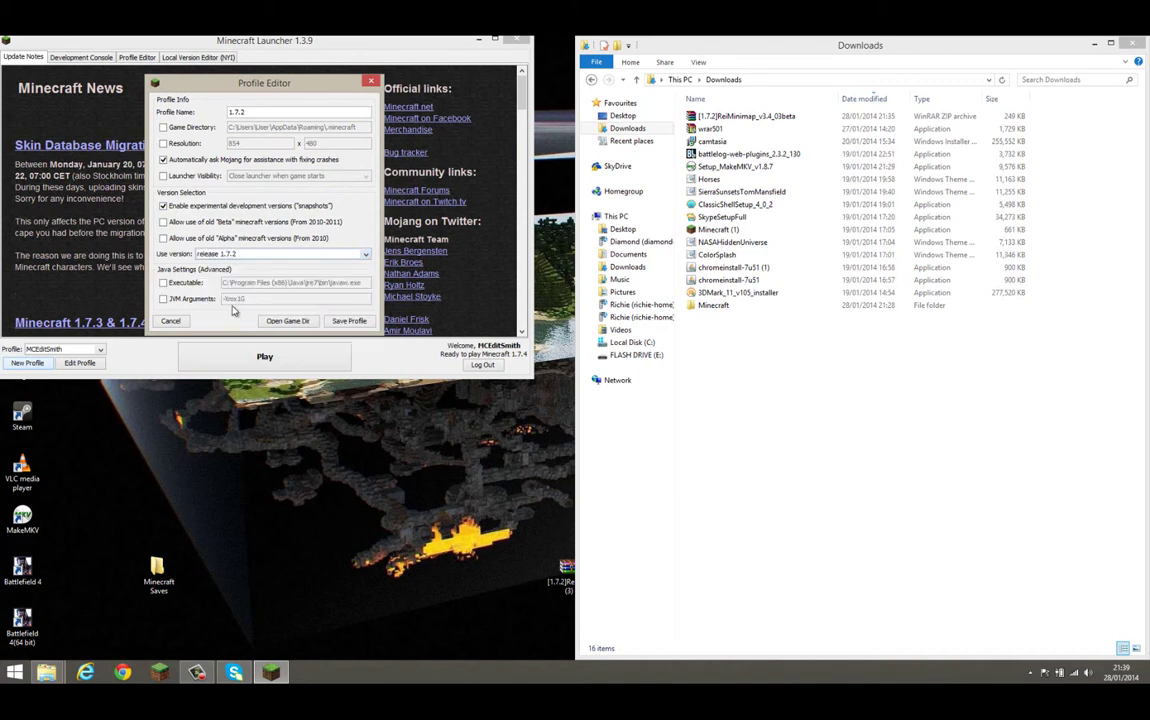
click(349, 320)
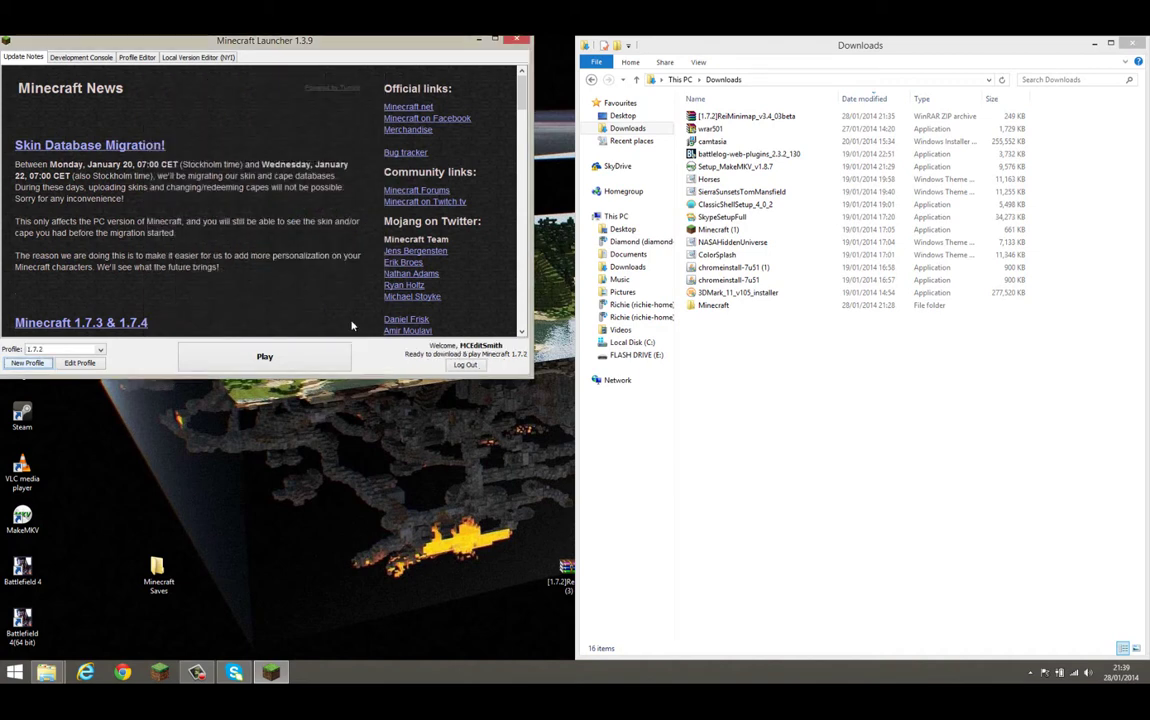
Launch Minecraft with the 1.7.2 profile, quit the game from its title screen and return to the versions folder
click(280, 360)
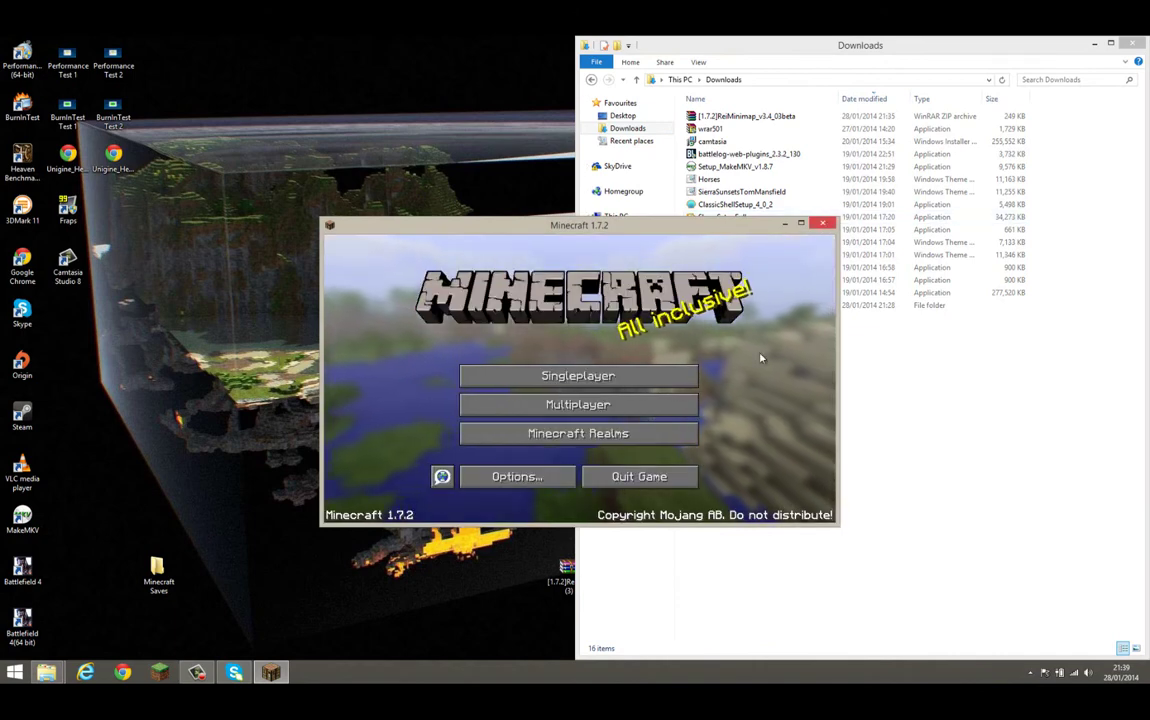
click(639, 476)
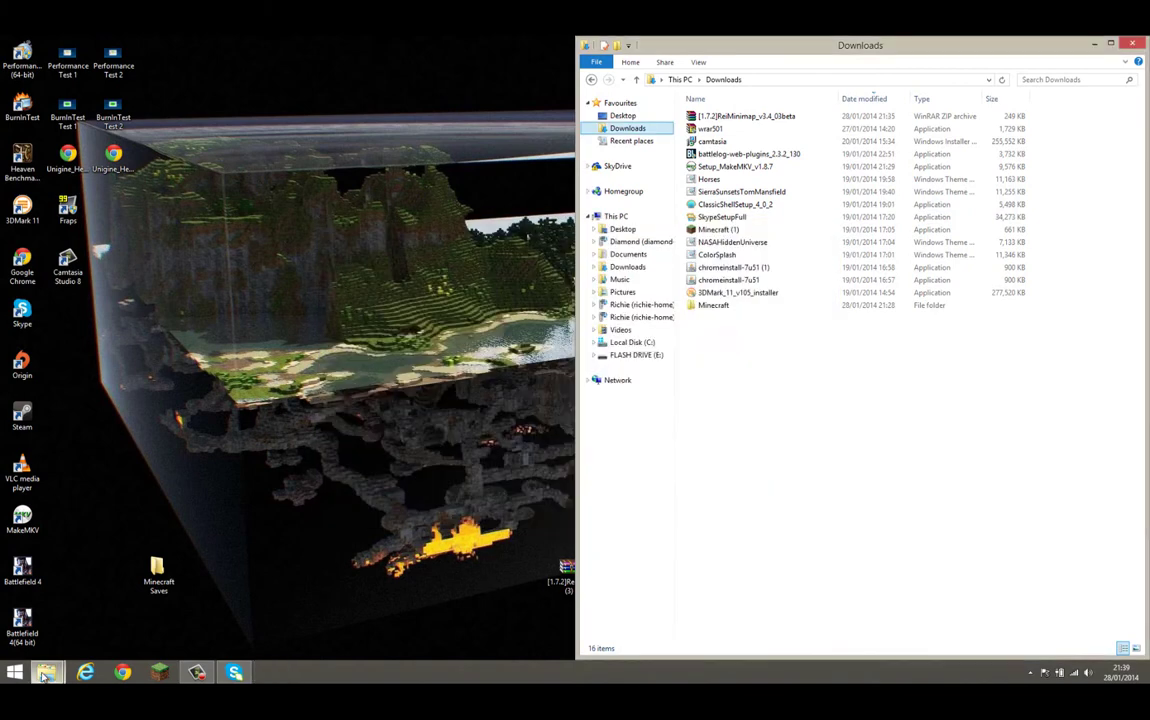
mouse_move(44, 676)
click(195, 555)
Duplicate the 1.7.2 folder inside the versions folder and select the copy
click(132, 121)
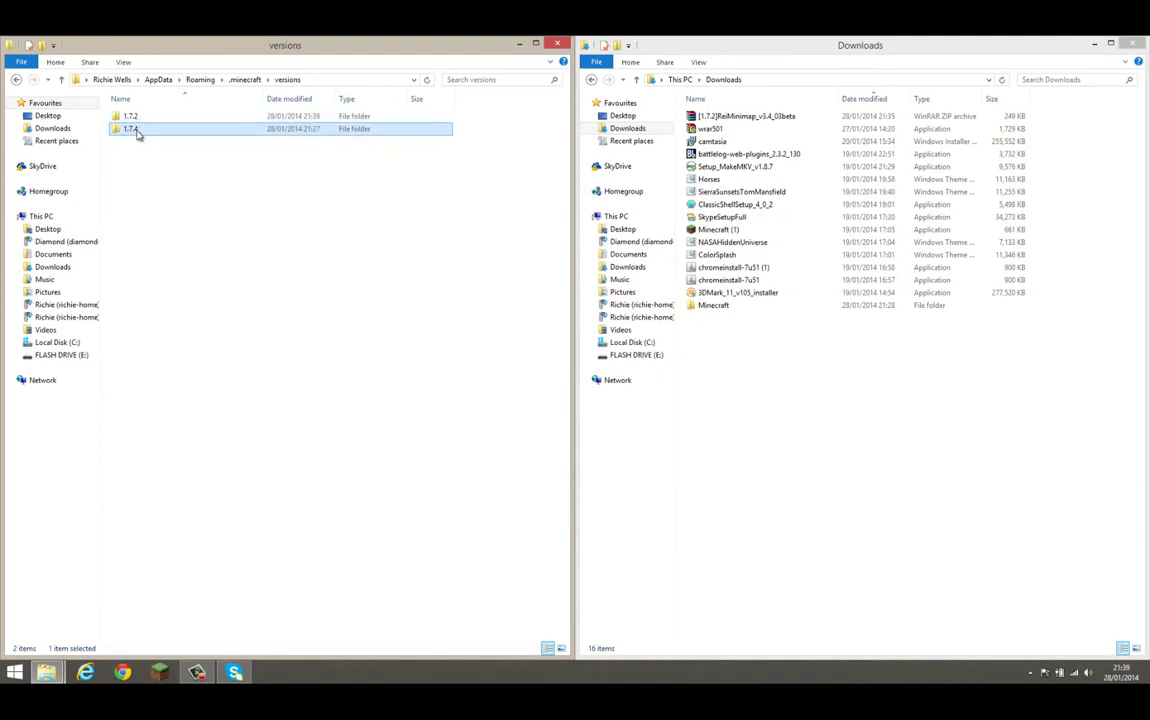
key(ctrl+a)
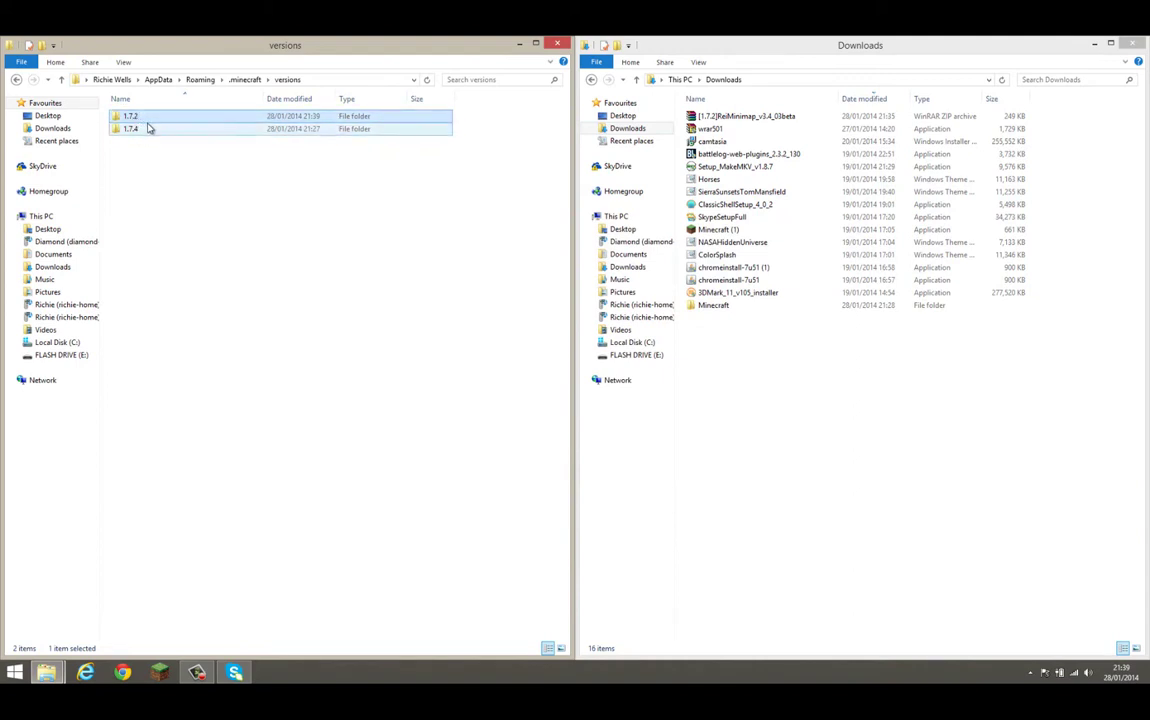
click(149, 117)
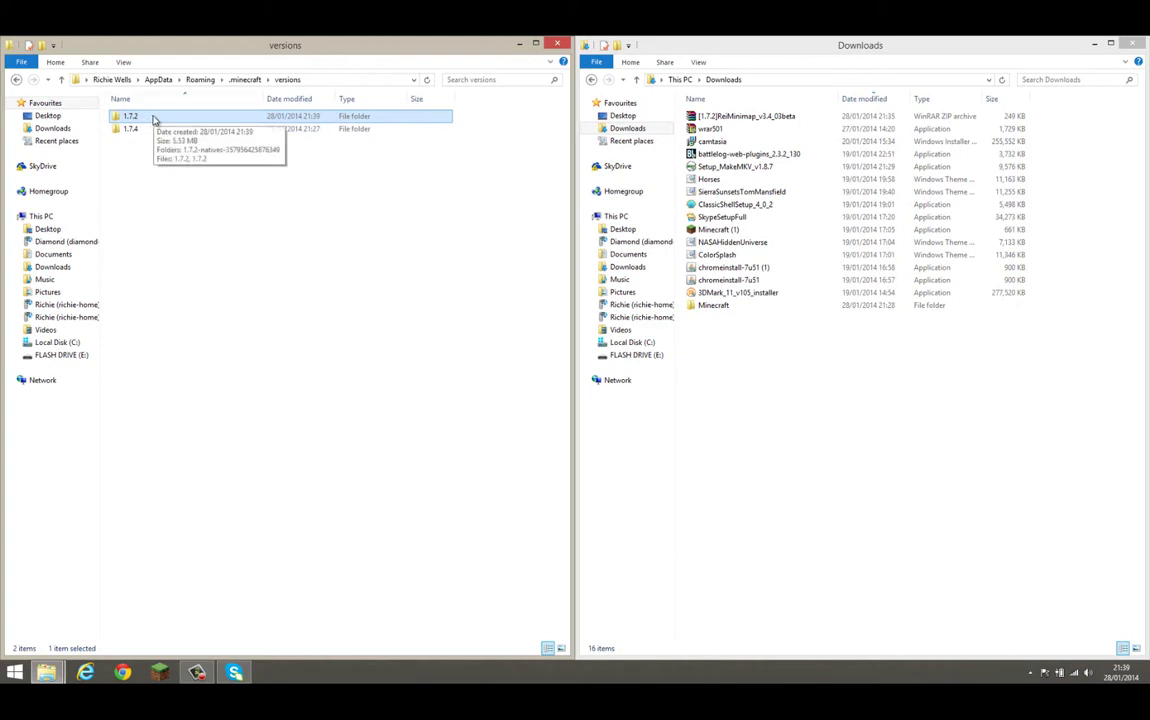
right_click(153, 119)
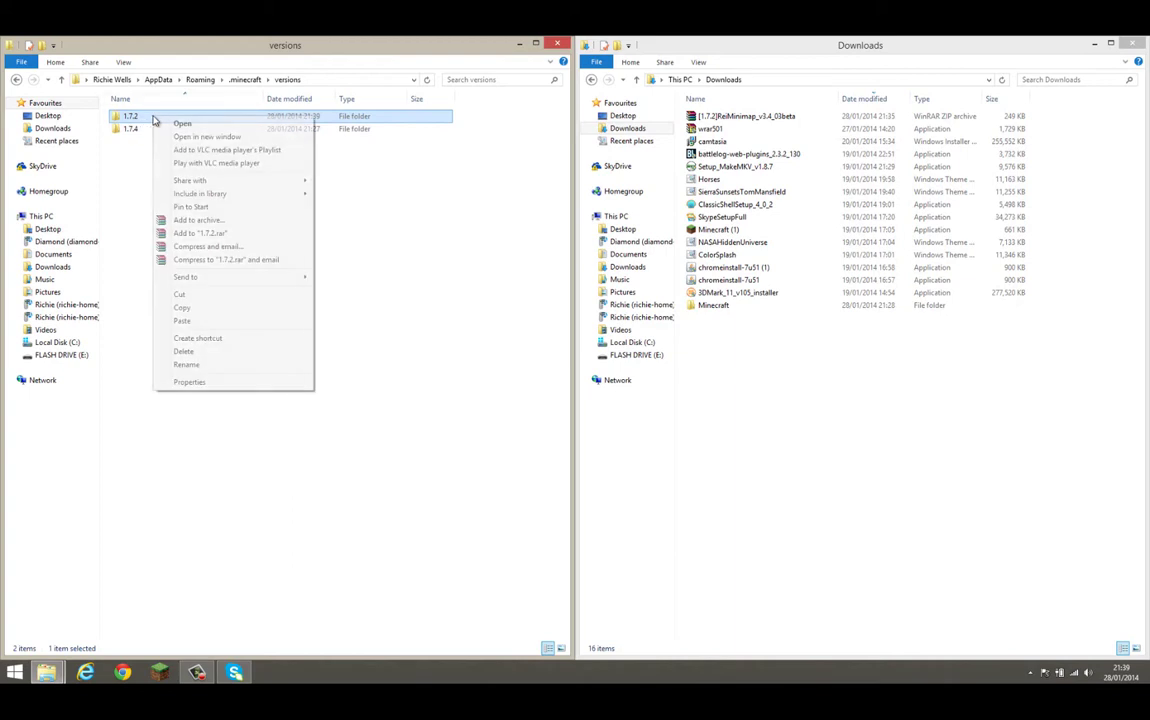
click(175, 309)
right_click(323, 294)
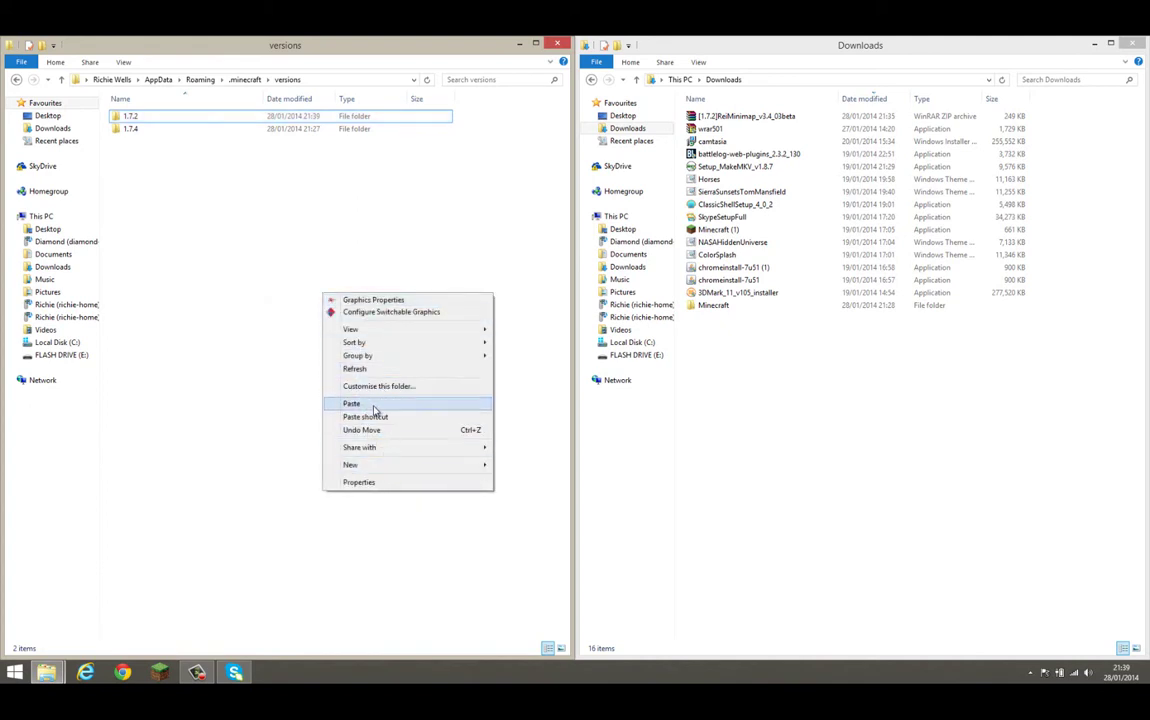
click(373, 406)
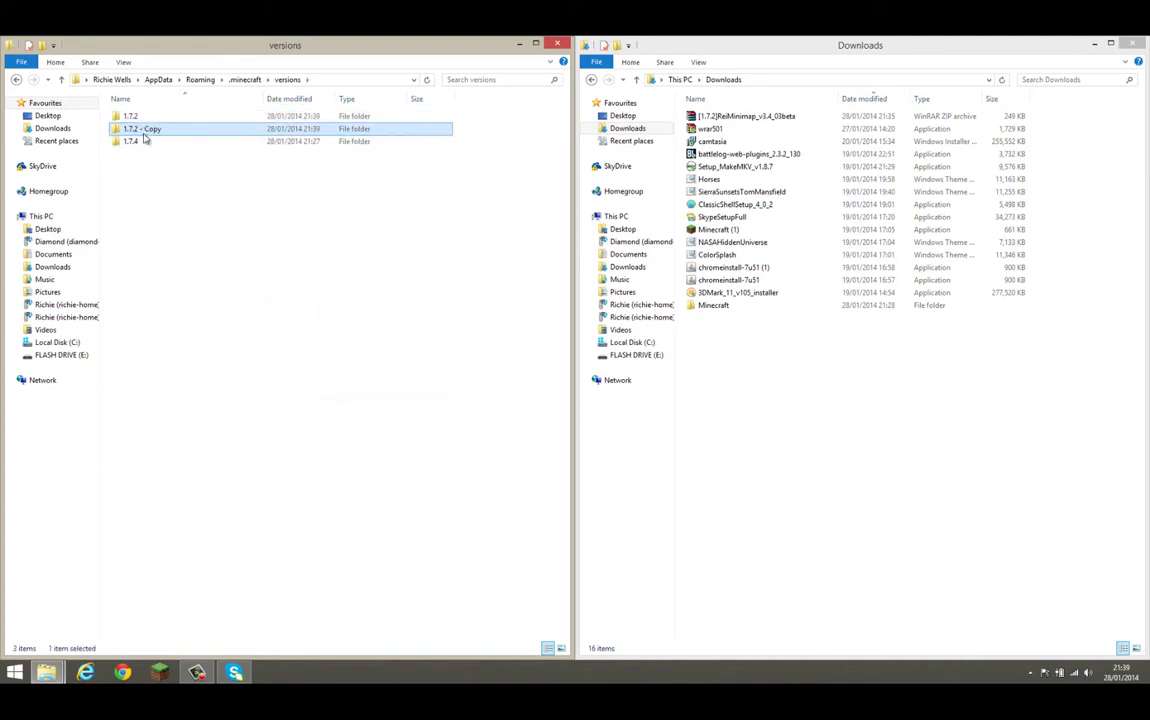
click(172, 158)
click(160, 129)
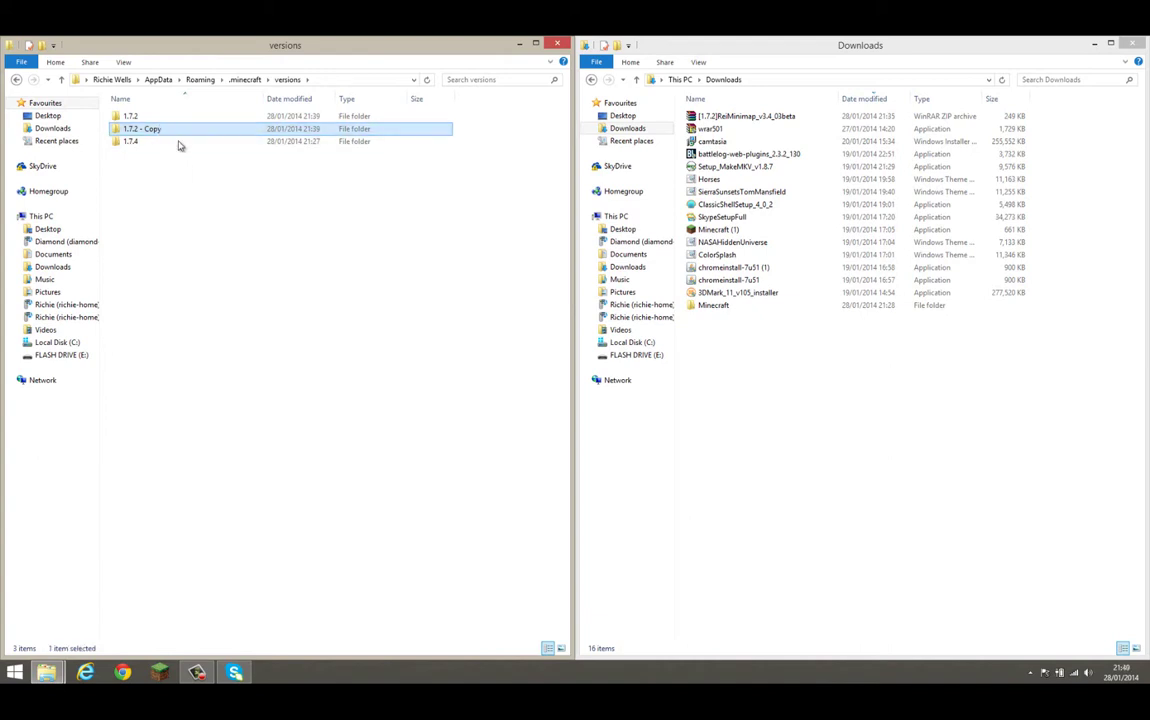
Open the [1.7.2]ReiMinimap_v3.4_03beta archive in WinRAR and snap its window beside the versions window
double_click(741, 117)
drag(700, 85, 1145, 120)
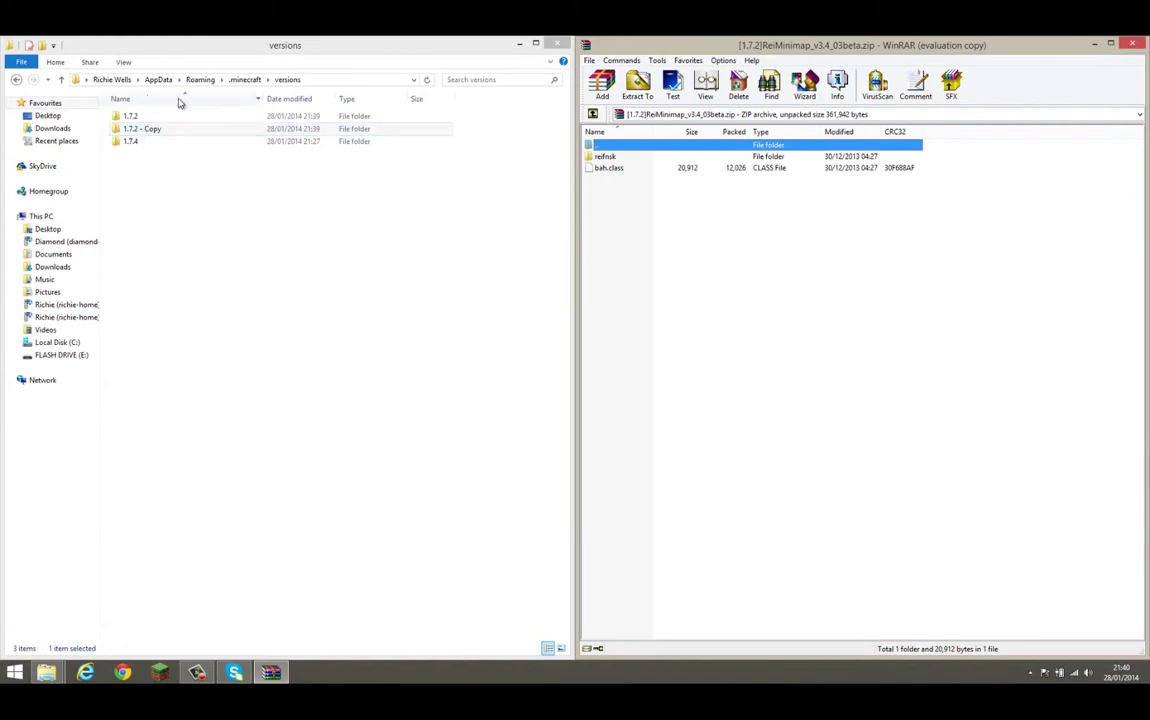
Rename the copied 1.7.2 folder to Reis
click(141, 128)
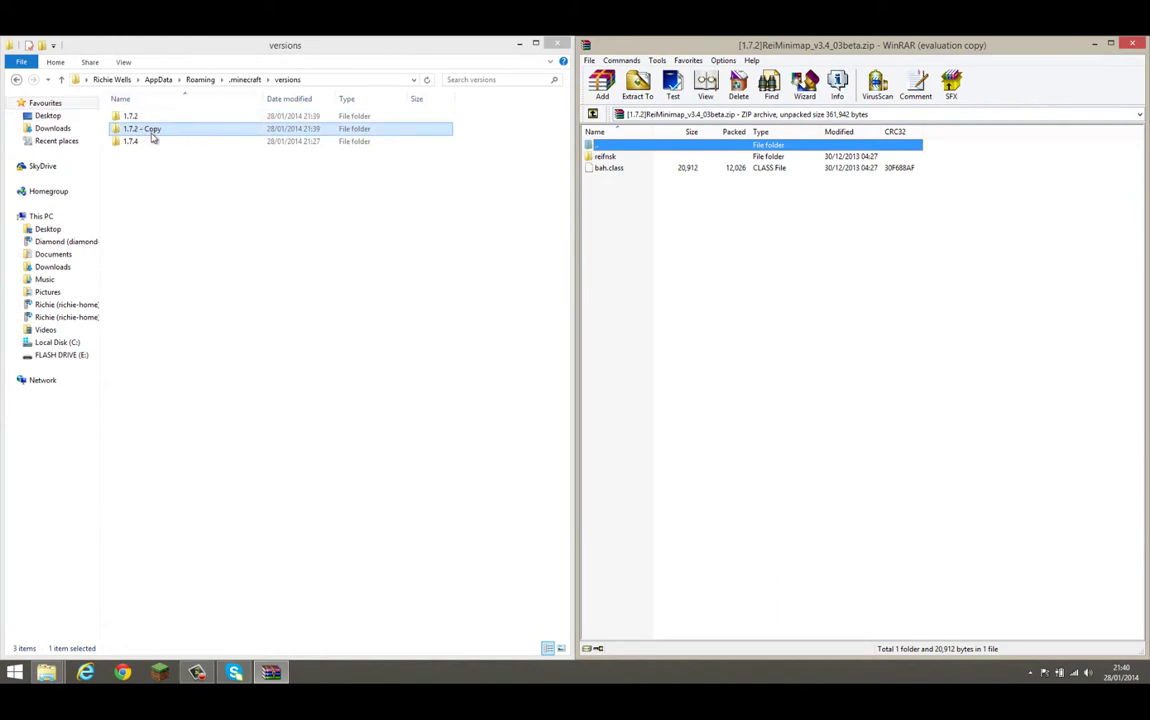
drag(175, 131, 147, 140)
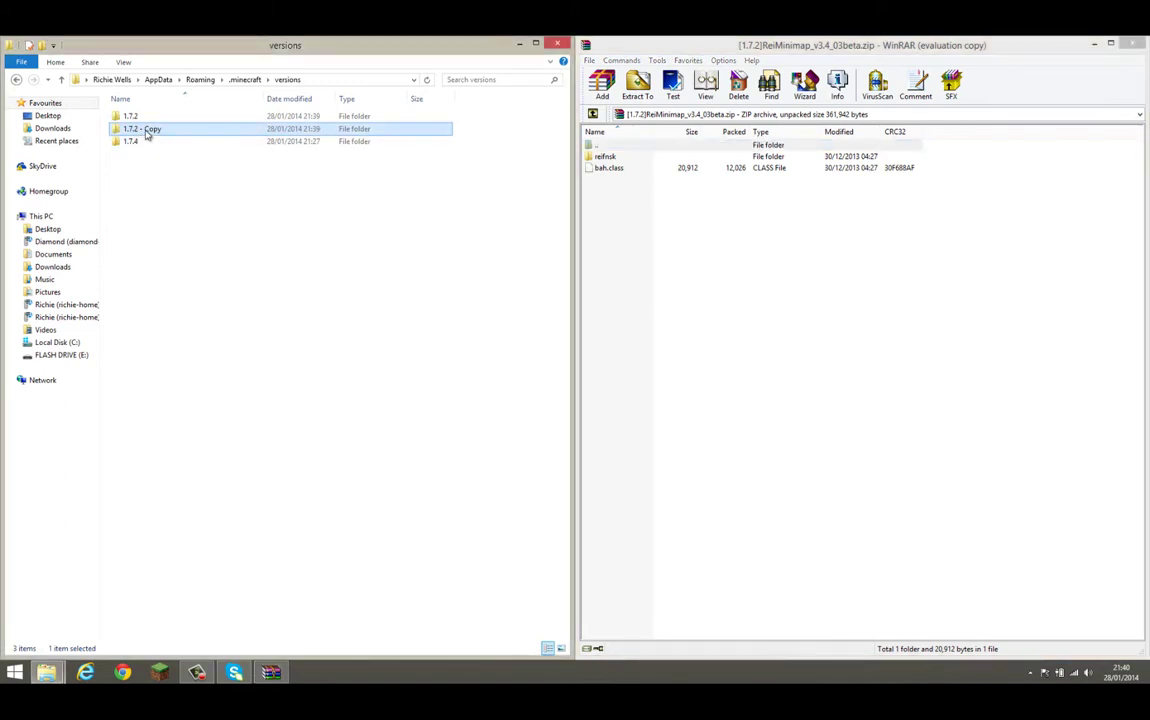
click(145, 128)
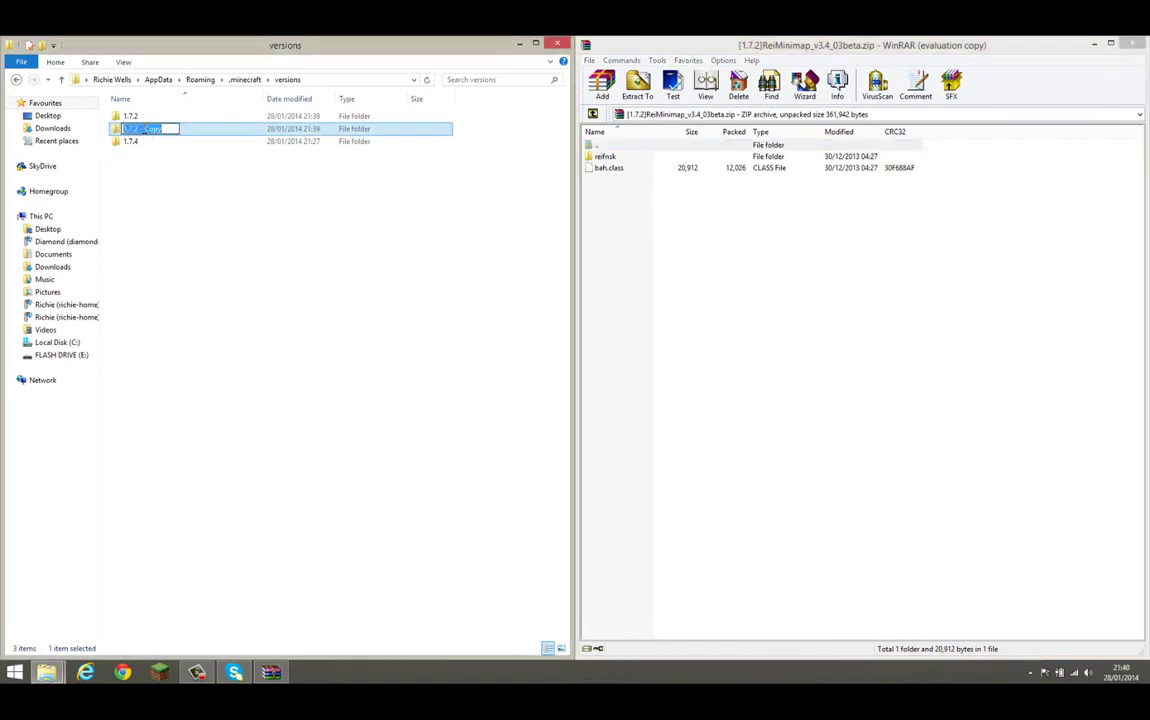
key(Caps_Lock)
text(Reis)
key(Return)
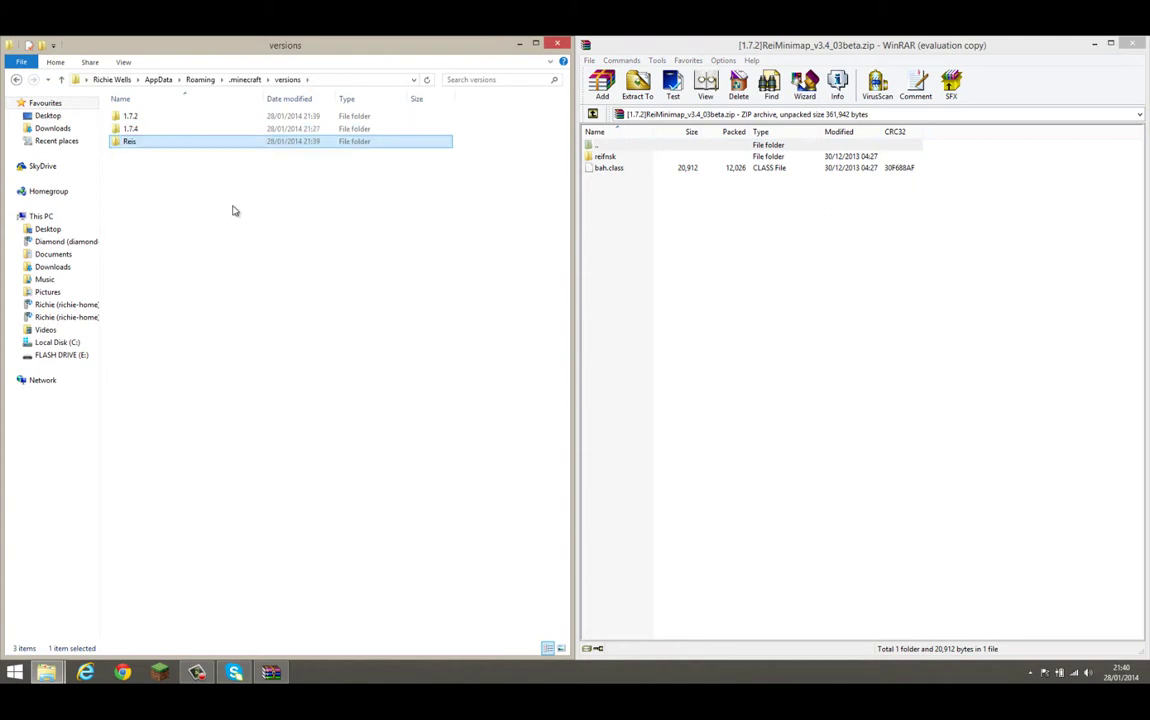
Open the Reis folder and rename its 1.7.2 JSON file to Reis
double_click(142, 145)
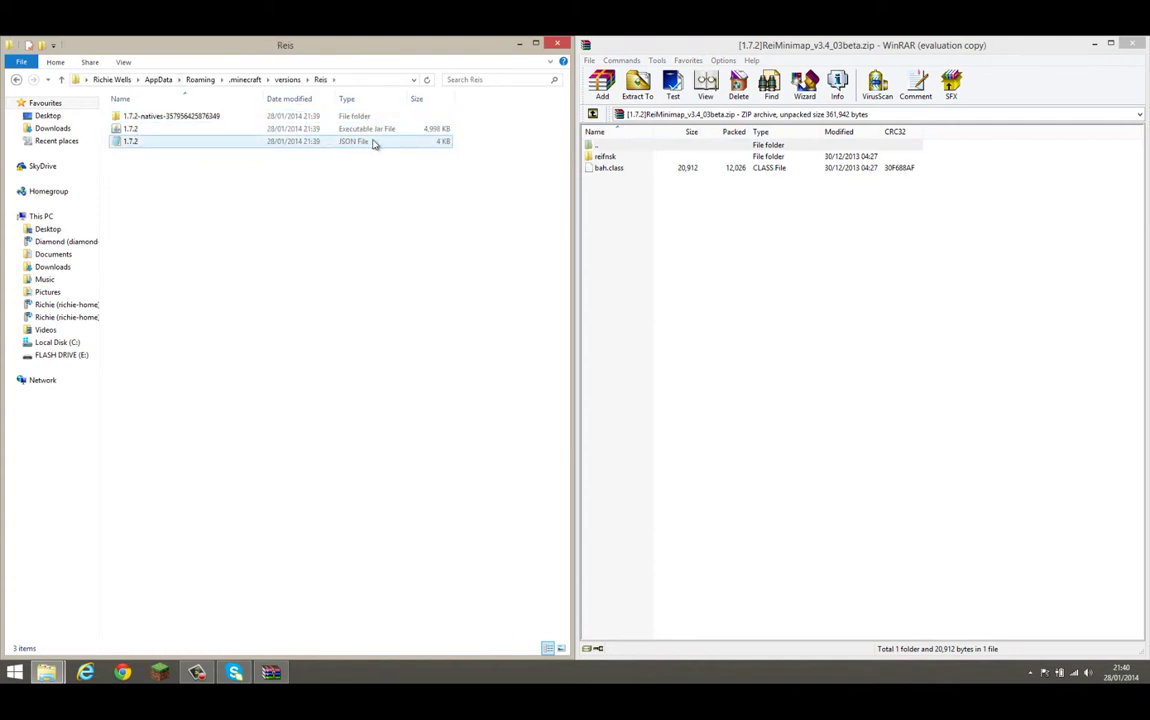
click(150, 117)
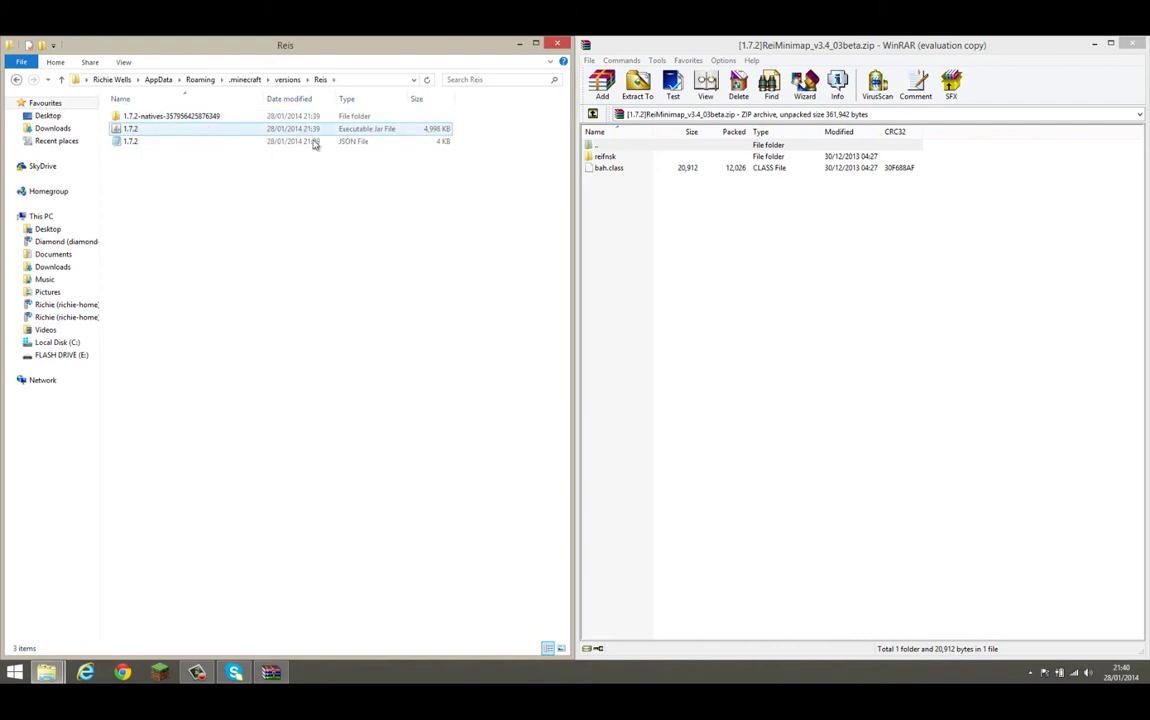
click(196, 145)
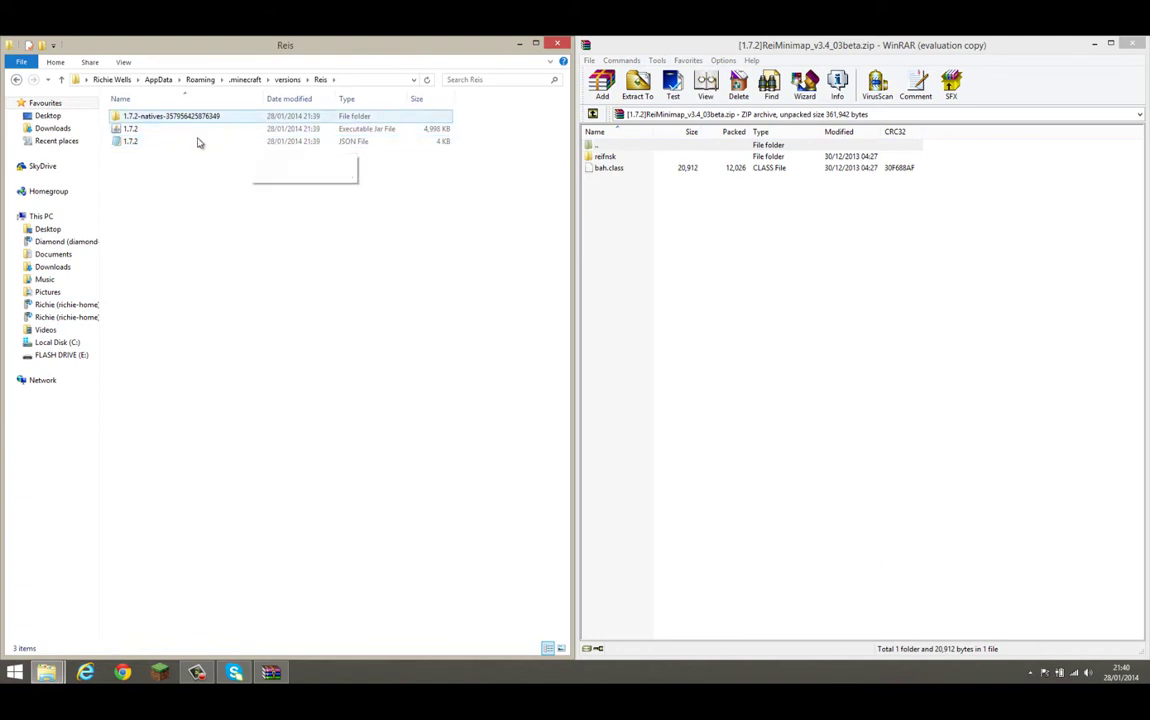
click(154, 145)
click(154, 141)
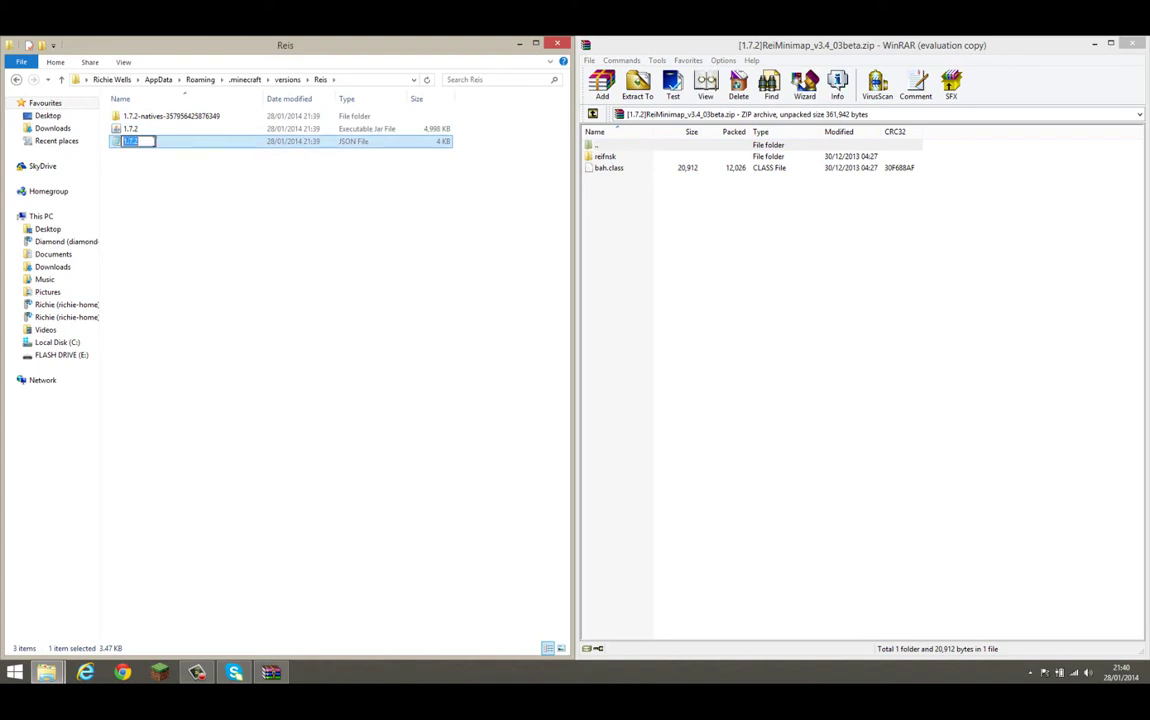
text(Reis)
Rename the 1.7.2 executable jar file in the Reis folder to Reis
click(136, 131)
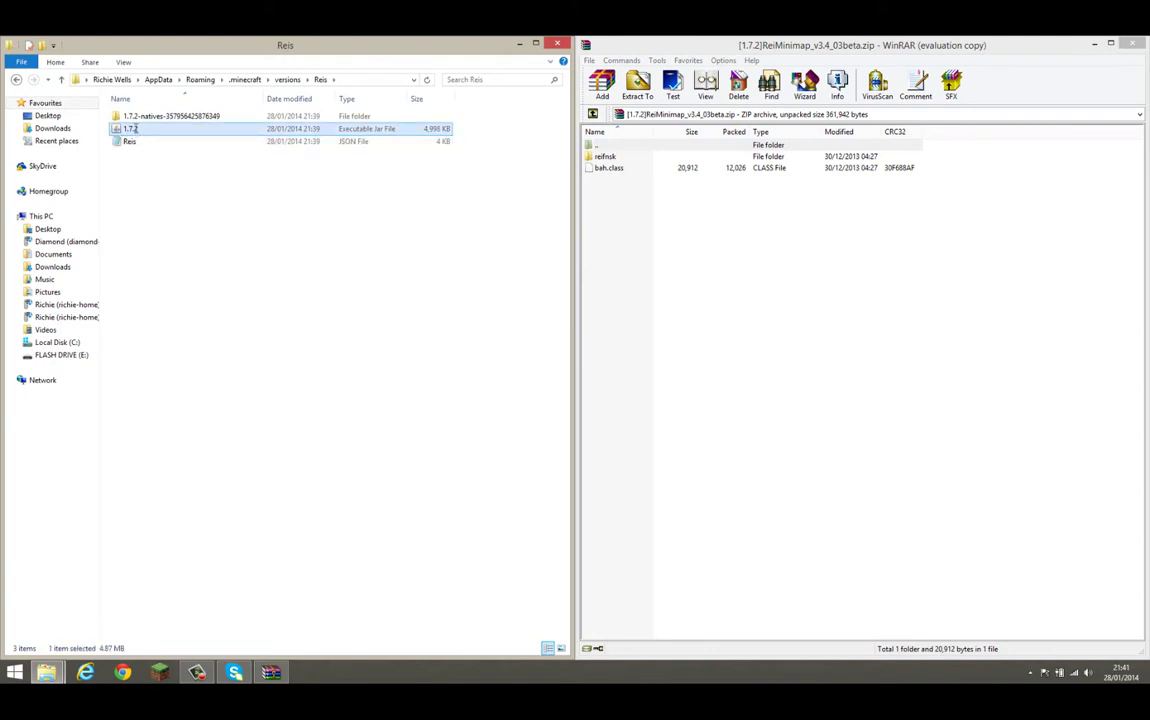
click(134, 129)
text(R)
key(Caps_Lock)
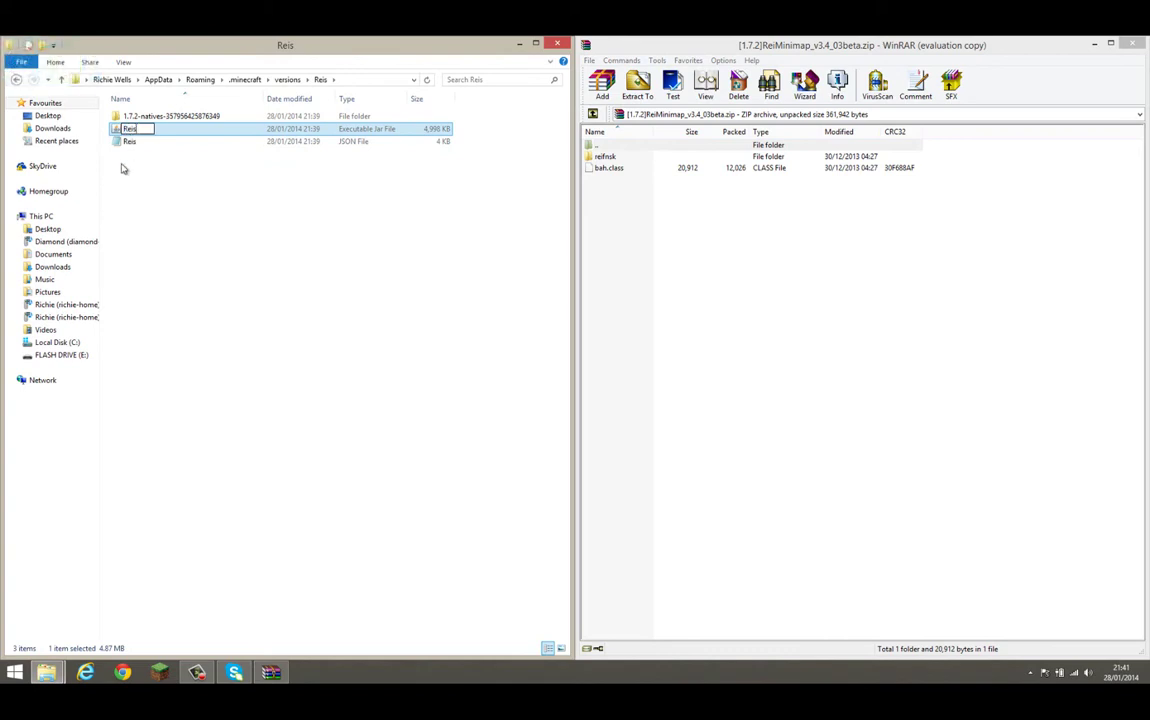
click(146, 214)
shift+click(136, 146)
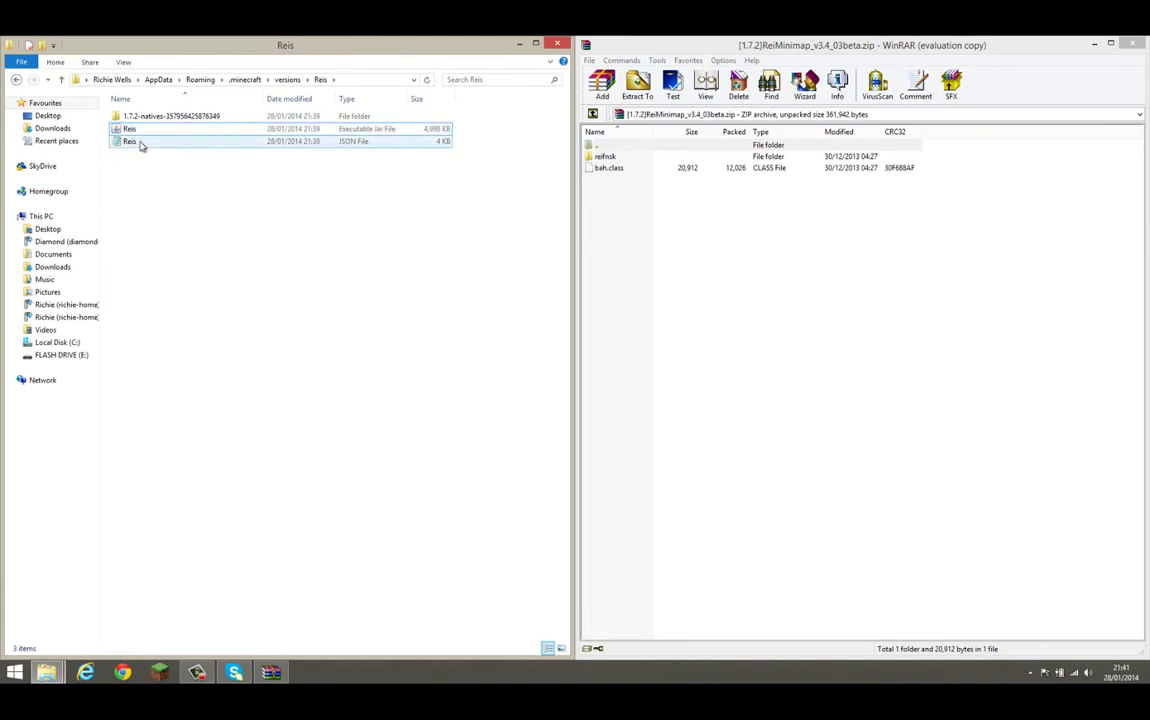
Open the Reis JSON file in Notepad without making it the default application for all .json files
click(132, 129)
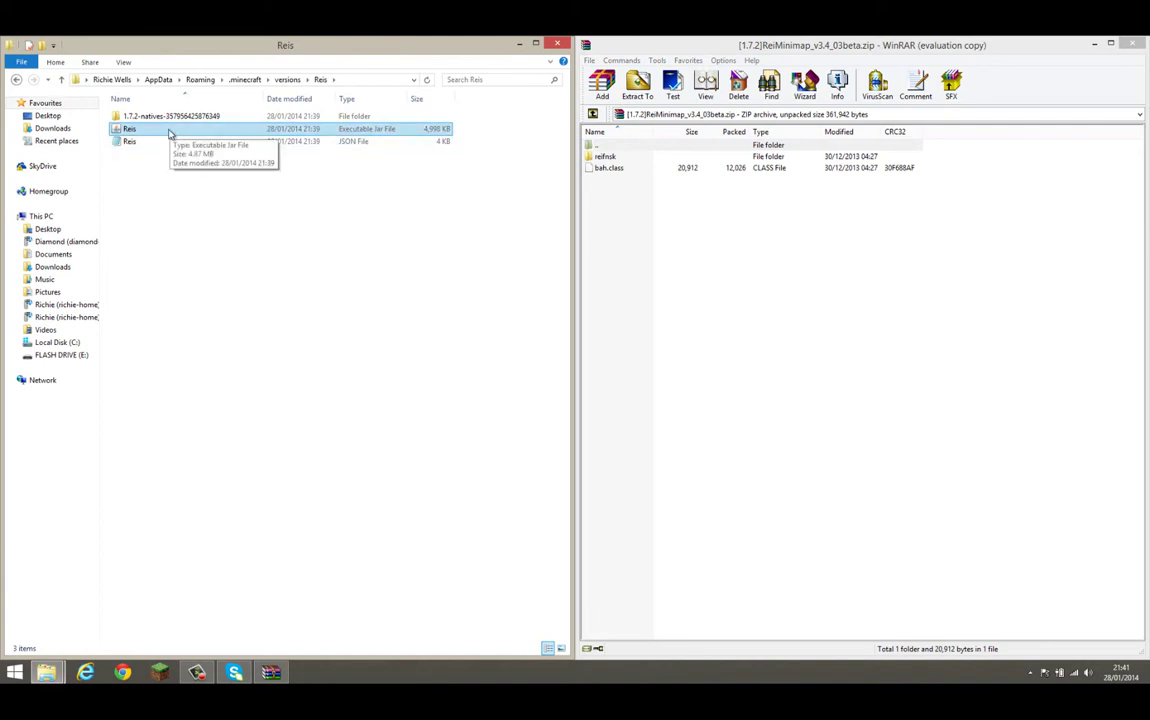
click(148, 143)
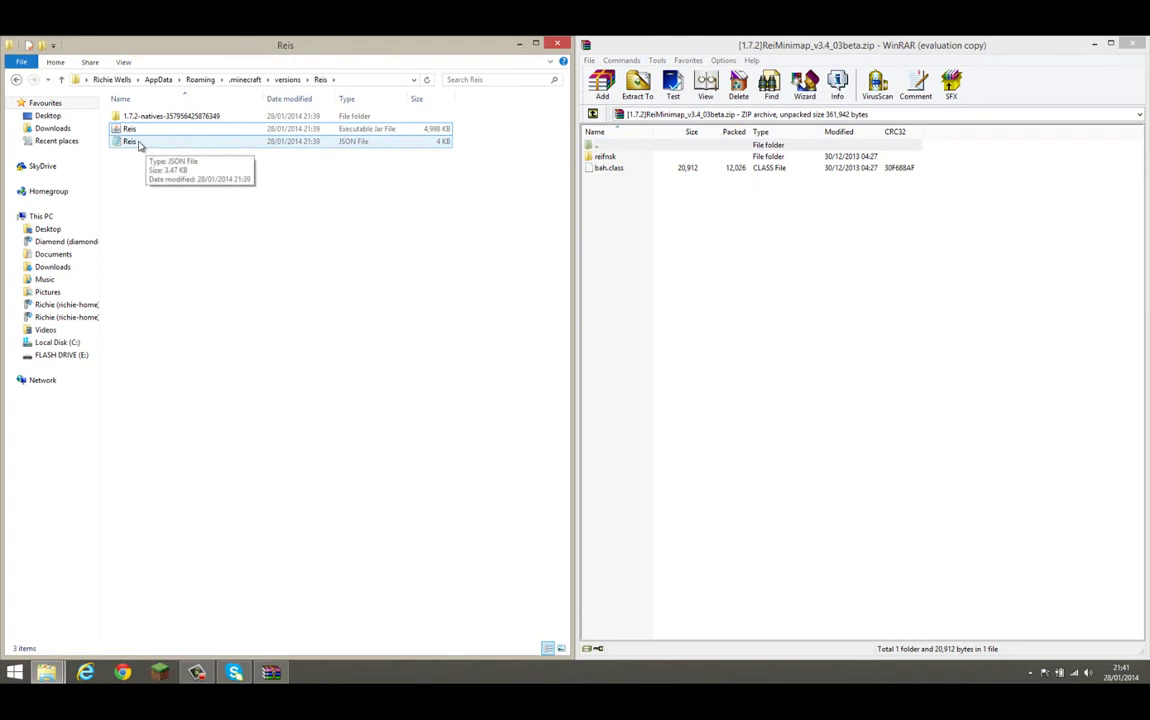
right_click(165, 146)
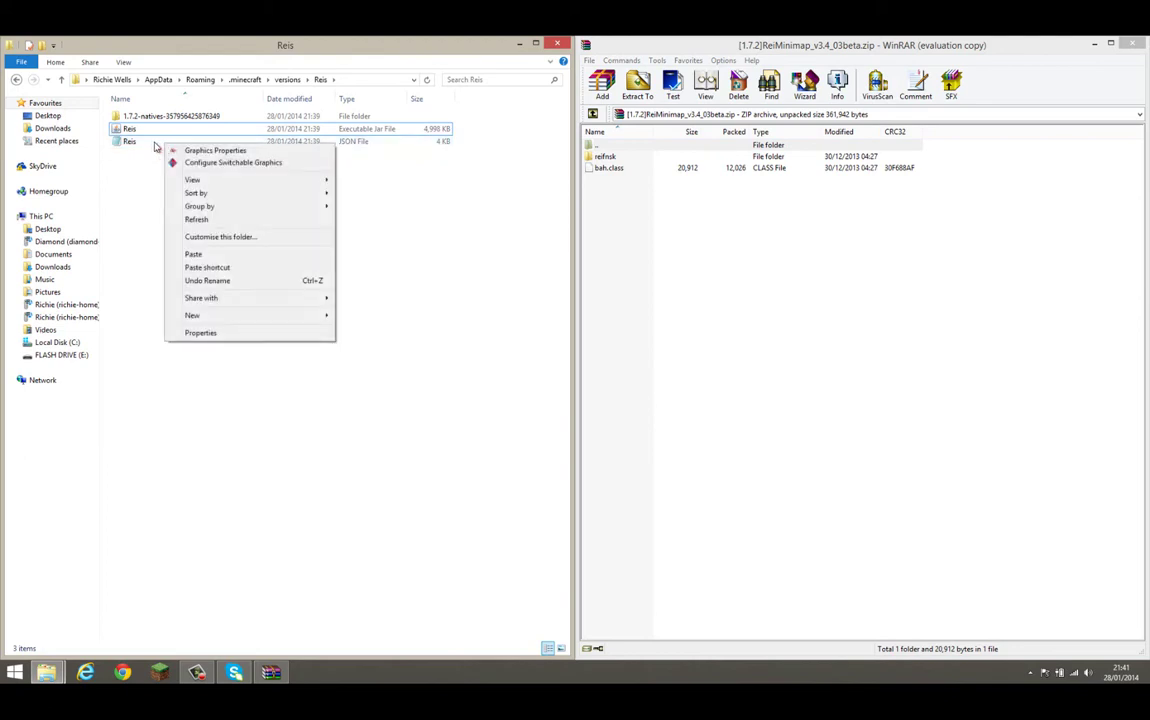
click(154, 142)
right_click(155, 142)
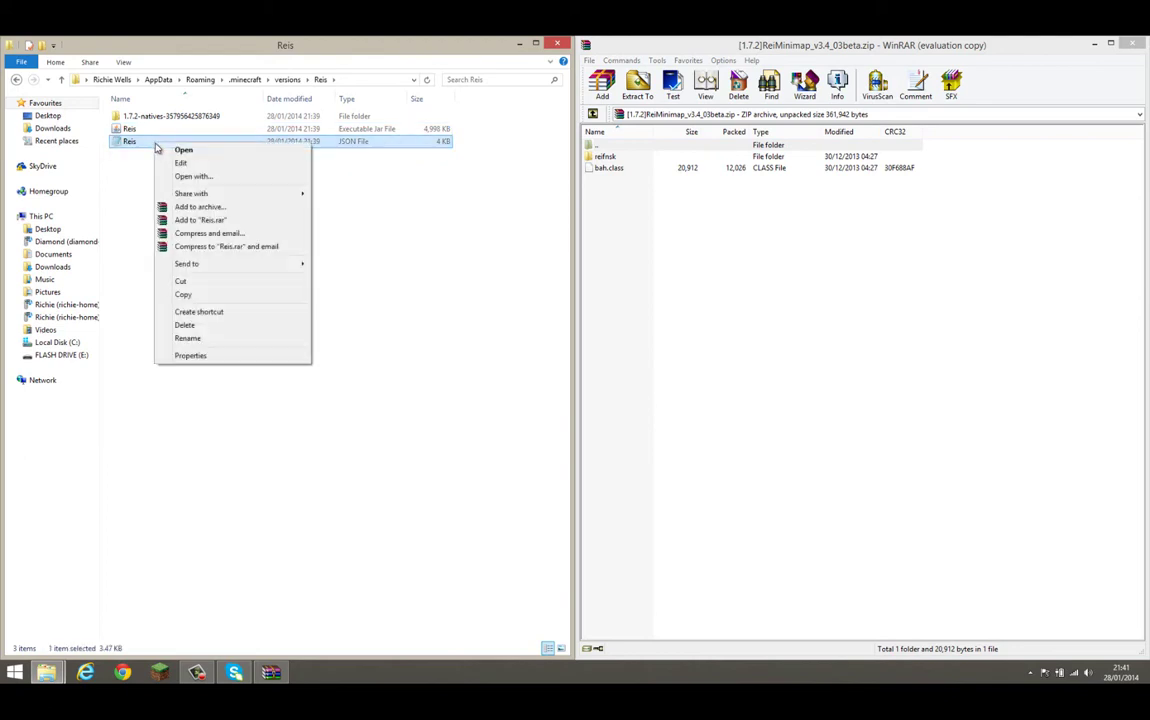
click(228, 178)
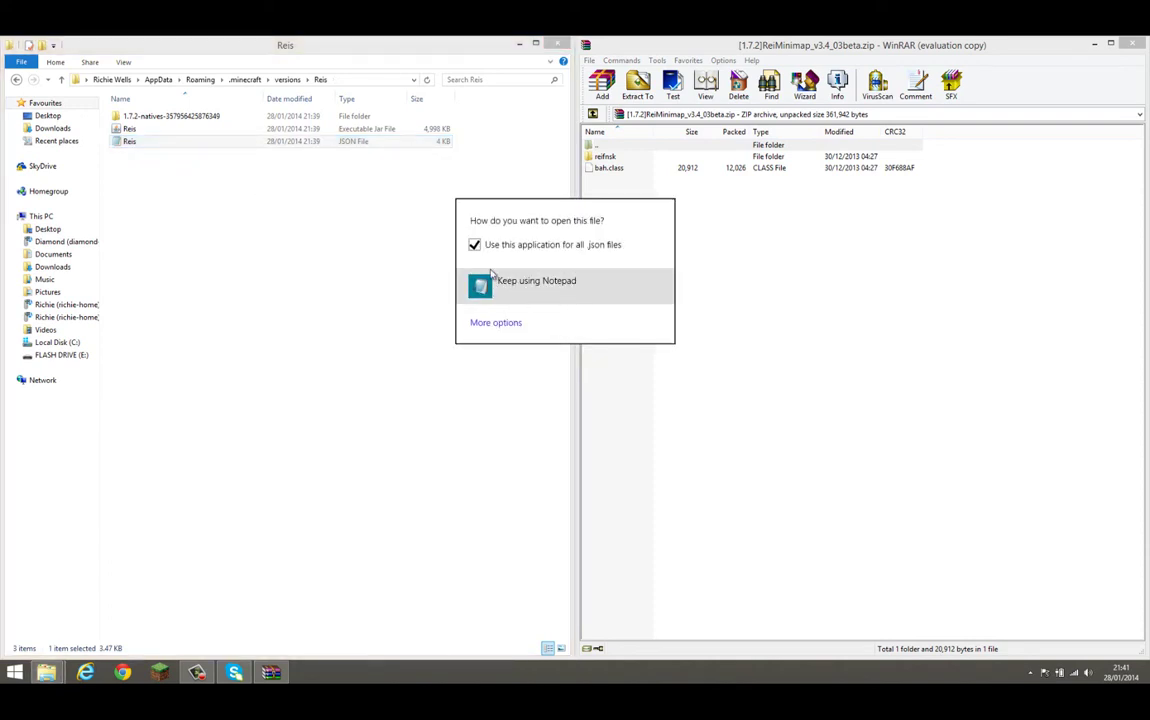
click(497, 324)
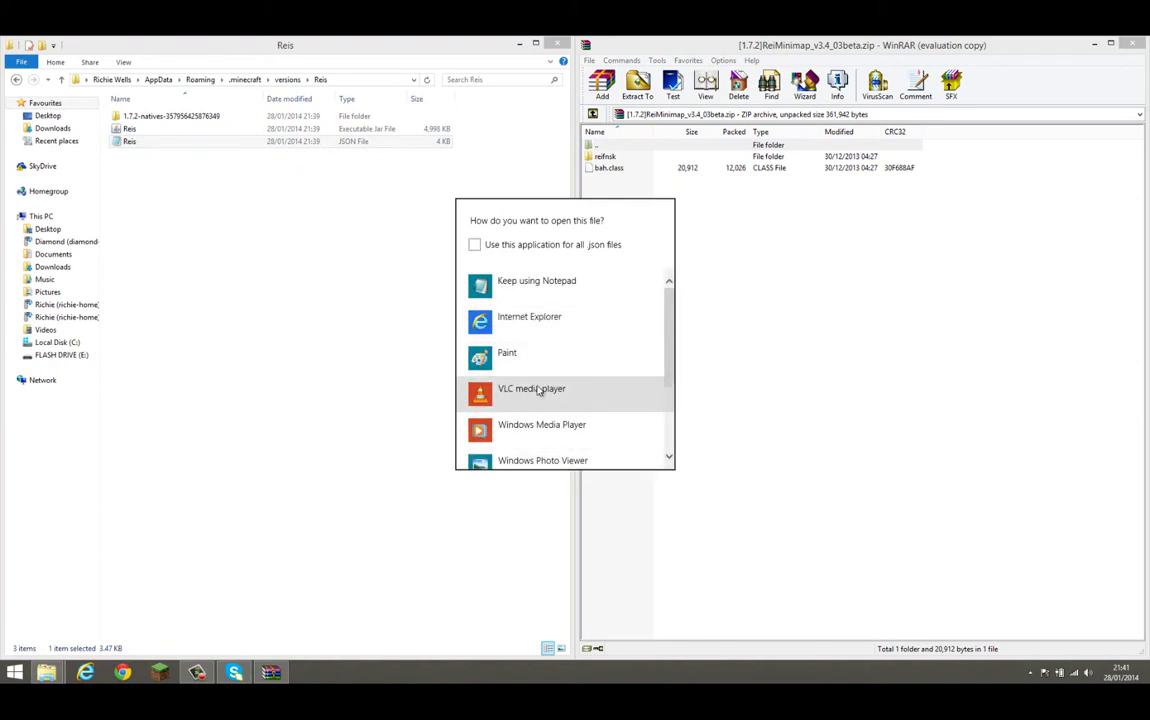
drag(671, 351, 677, 325)
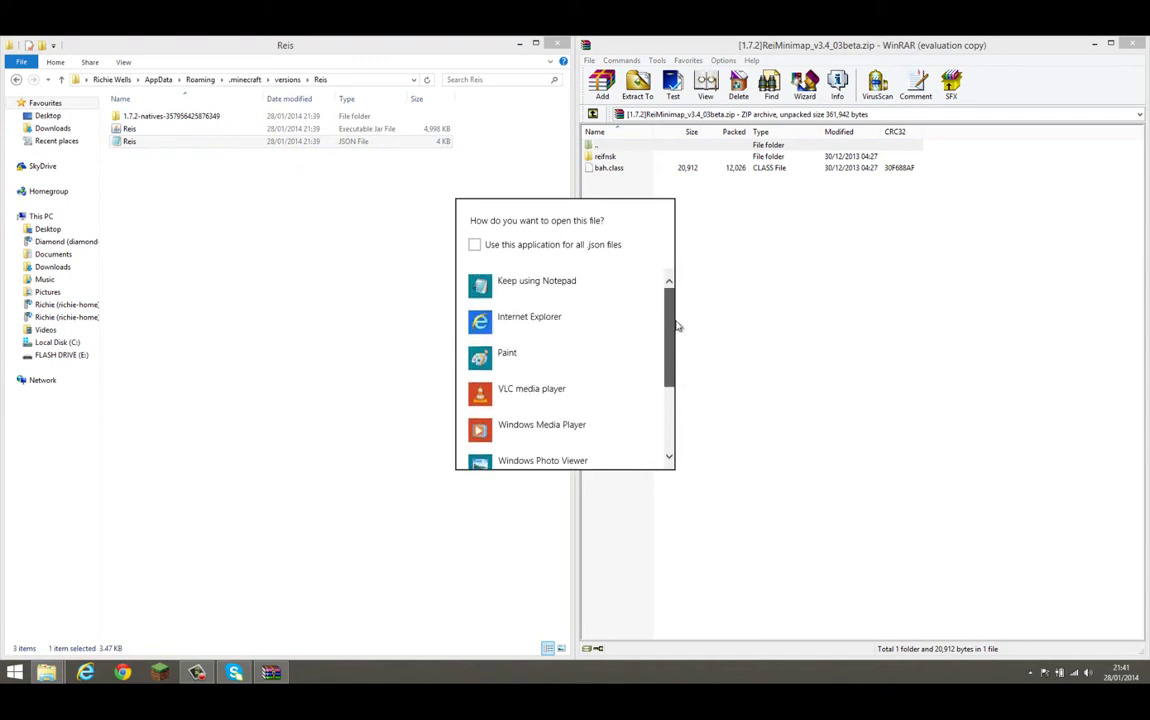
click(507, 288)
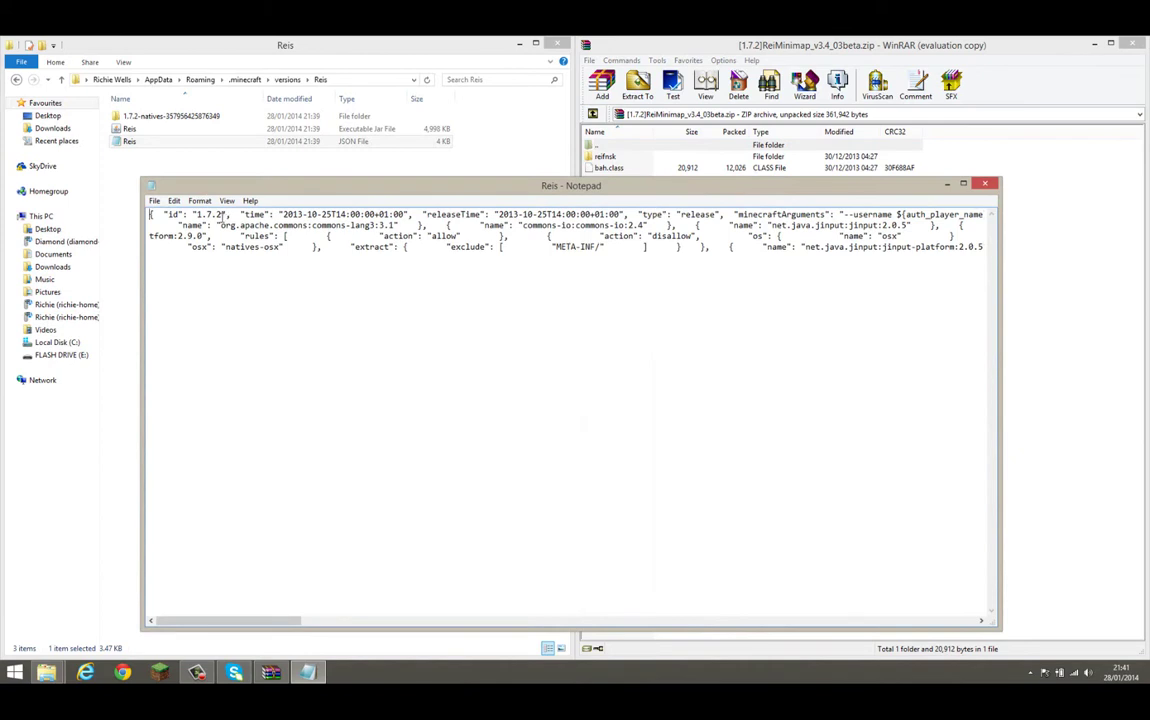
Replace the id value in the JSON text with Reis, then close the file and save the changes
drag(221, 214, 206, 214)
text(Reis)
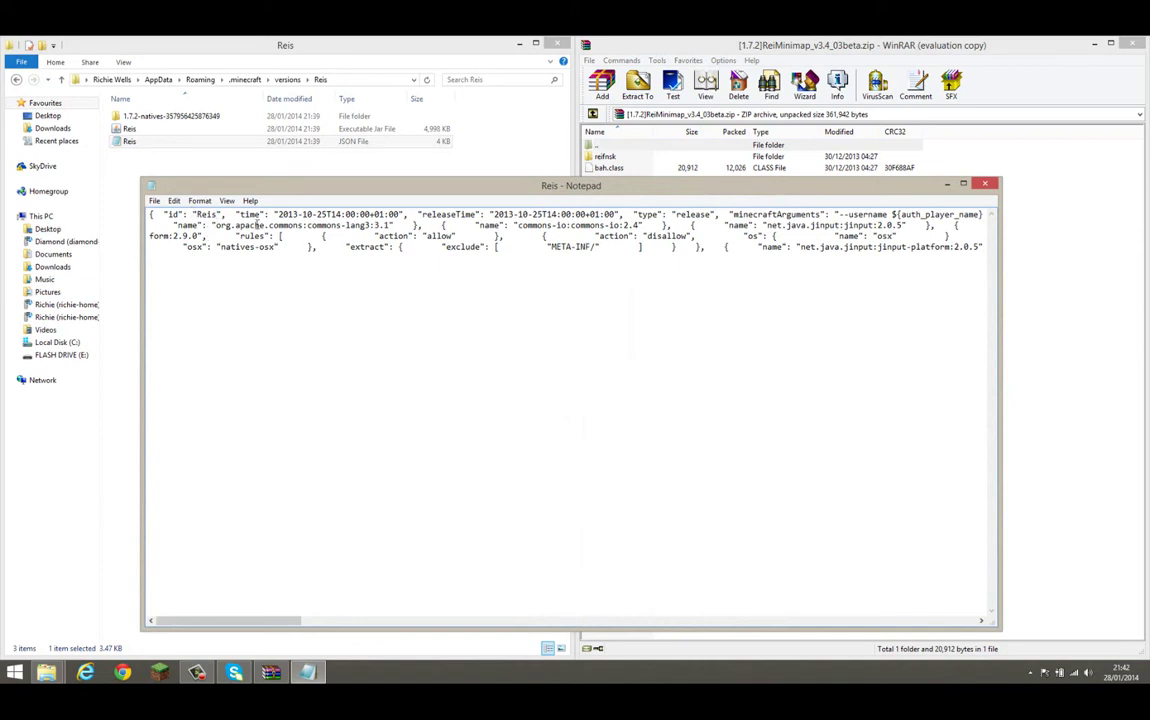
click(985, 183)
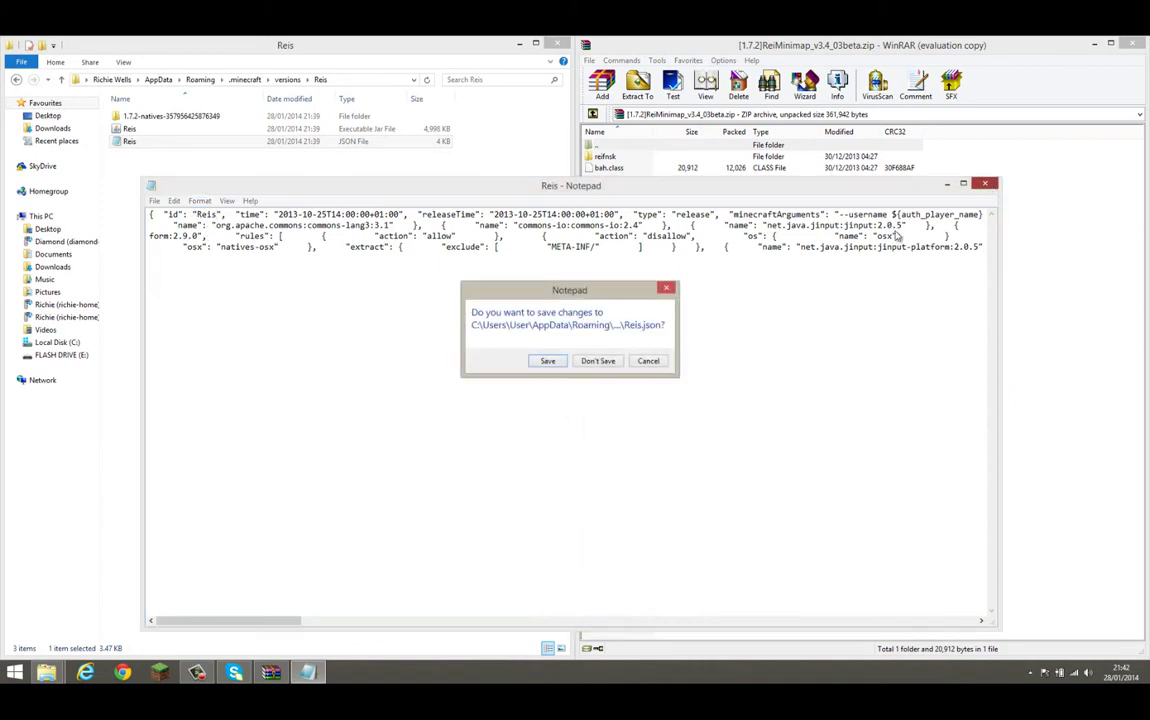
click(558, 362)
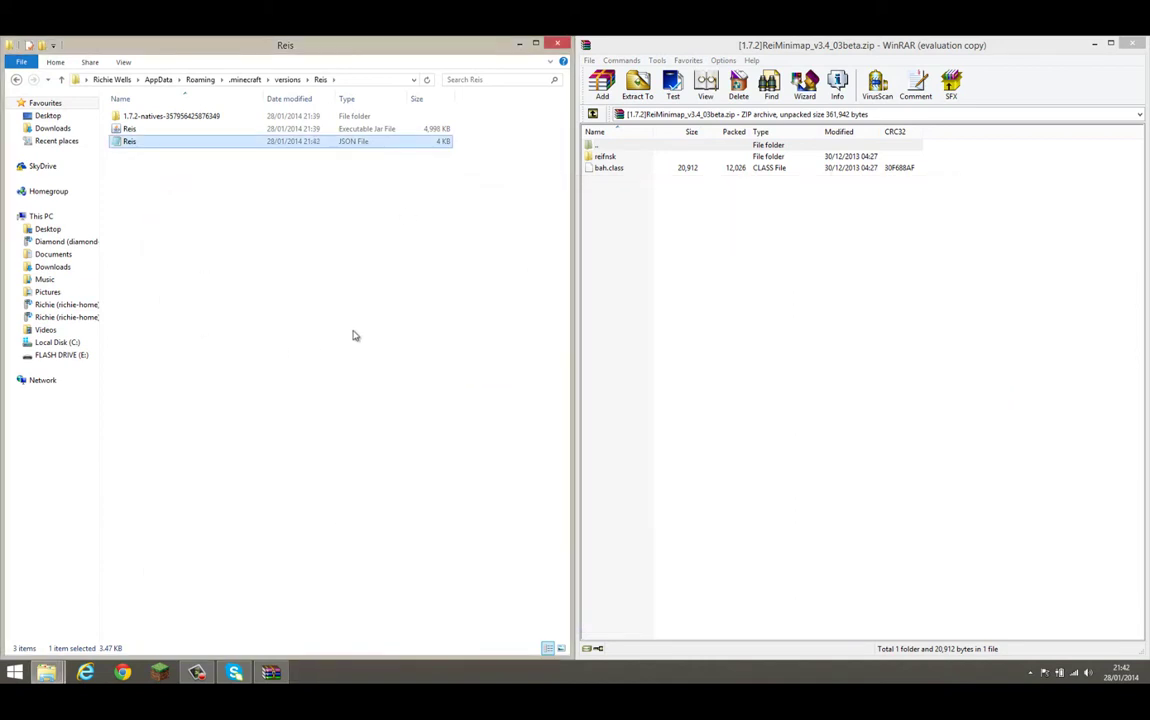
Open the Reis executable jar file with WinRAR archiver and snap its window beside the ReiMinimap archive
click(612, 167)
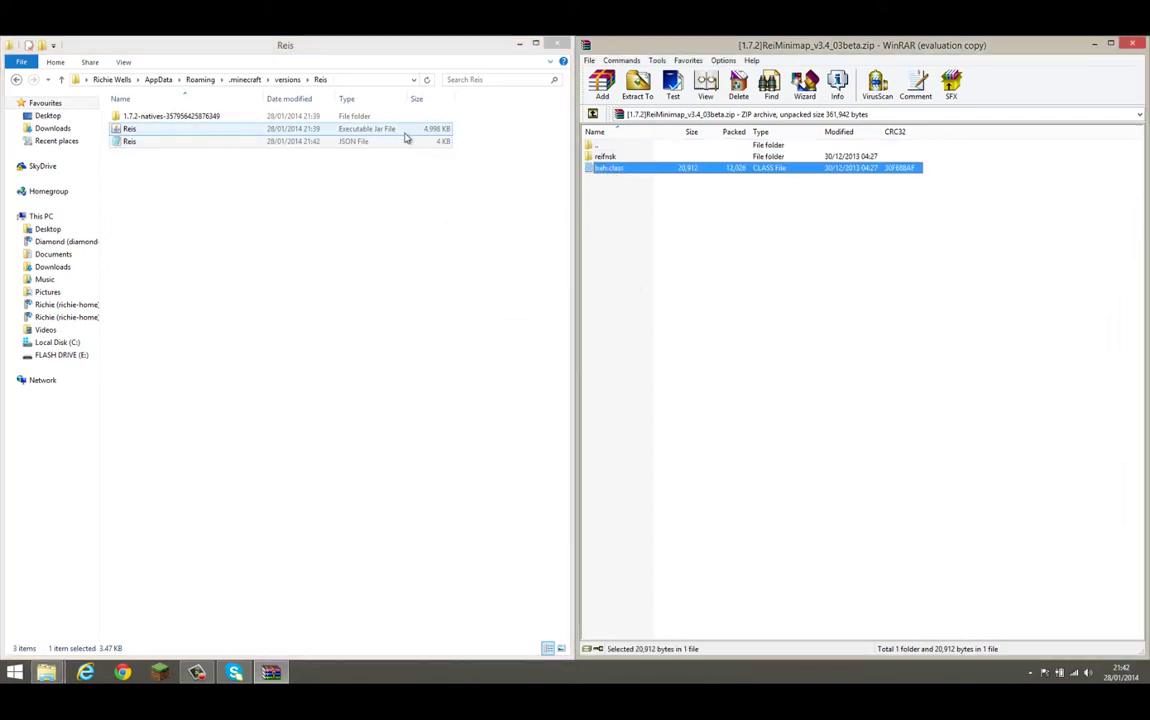
click(145, 140)
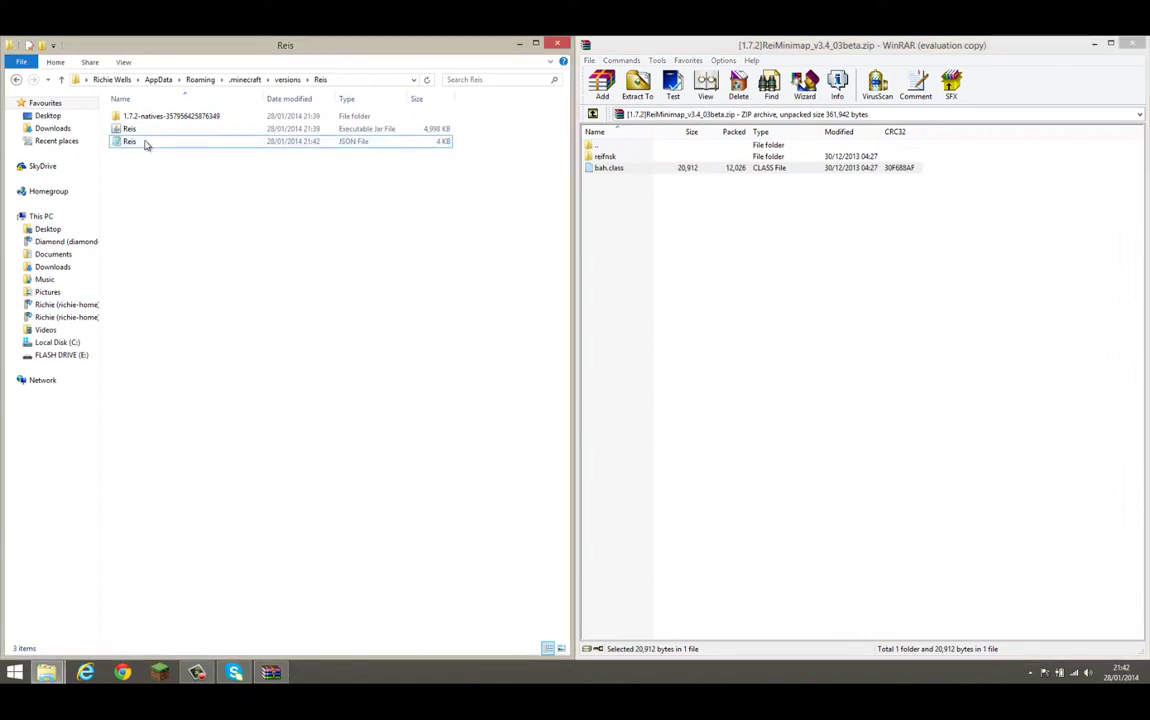
click(152, 129)
right_click(162, 133)
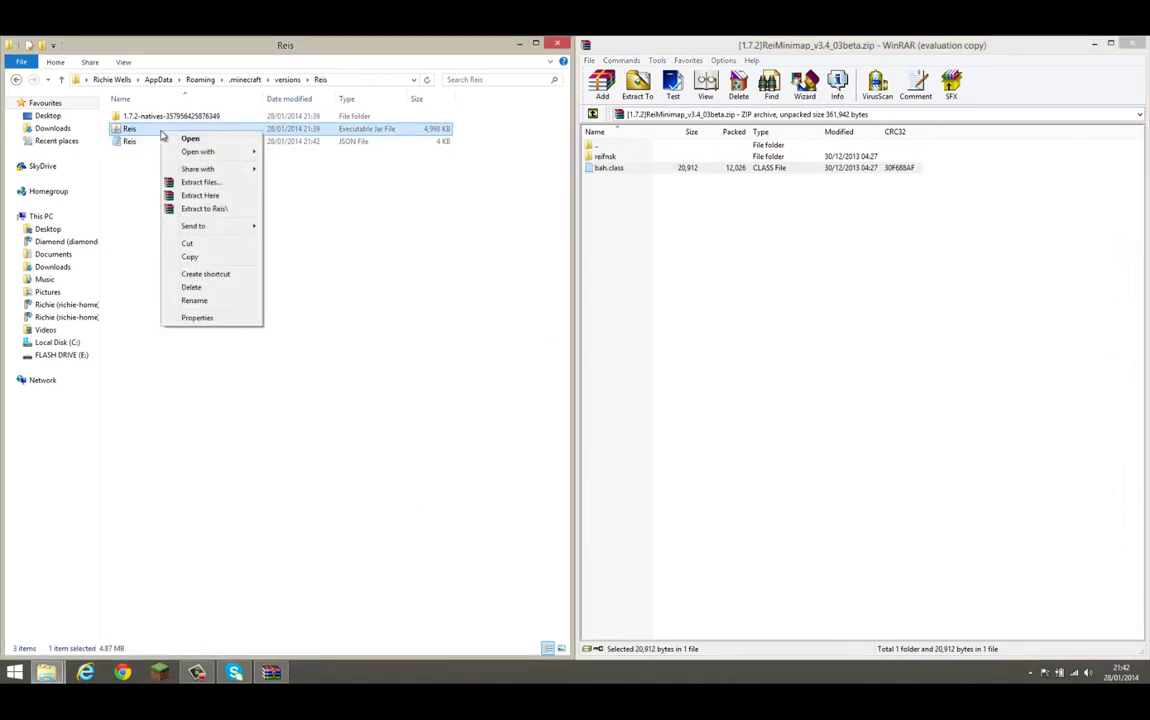
mouse_move(224, 152)
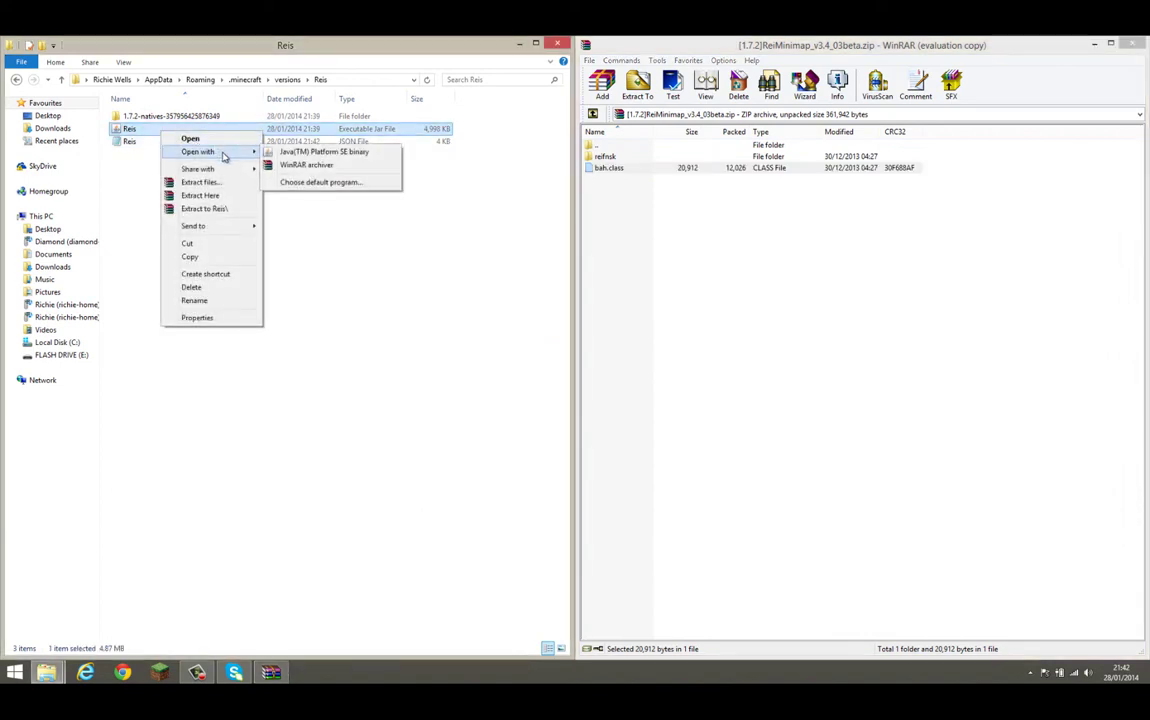
click(314, 170)
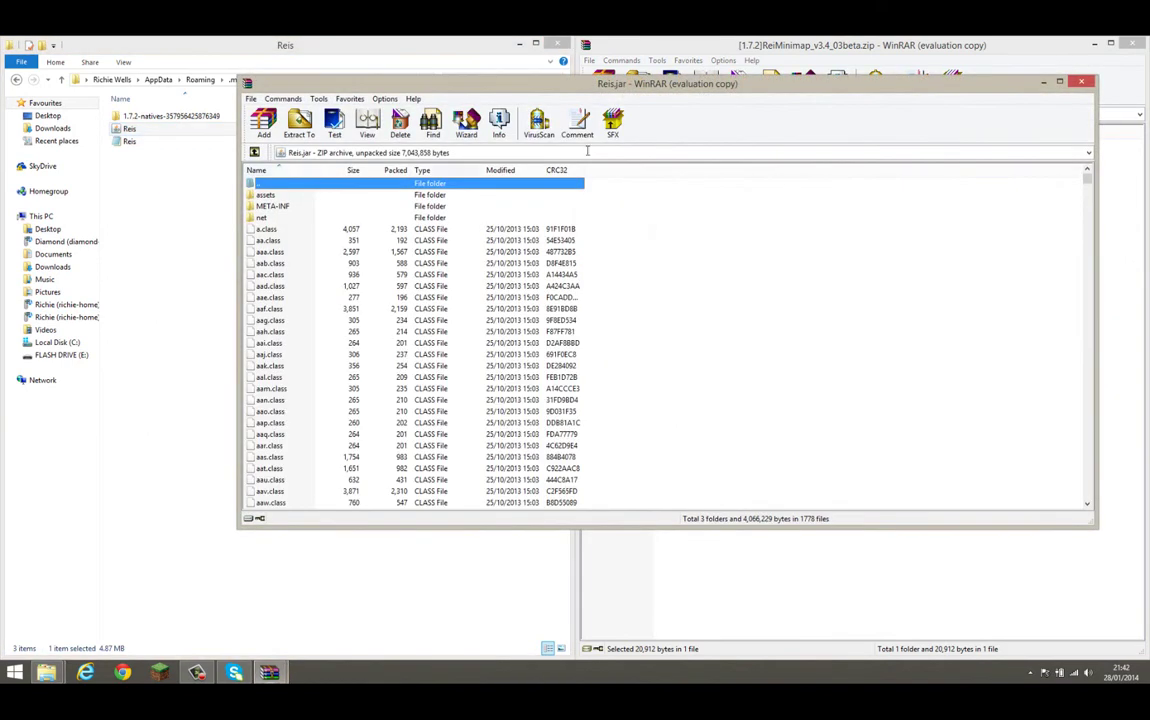
drag(698, 86, 3, 163)
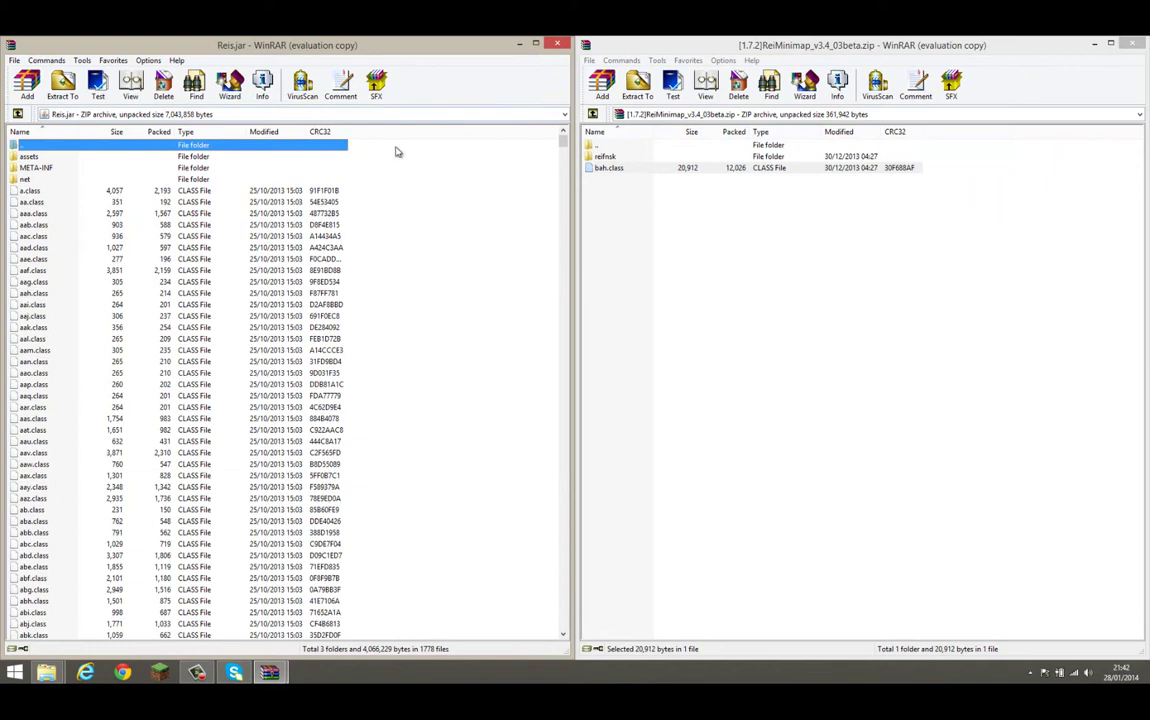
Add the reifnsk folder from the ReiMinimap archive to Reis.jar, using the Add and replace files update mode
click(610, 158)
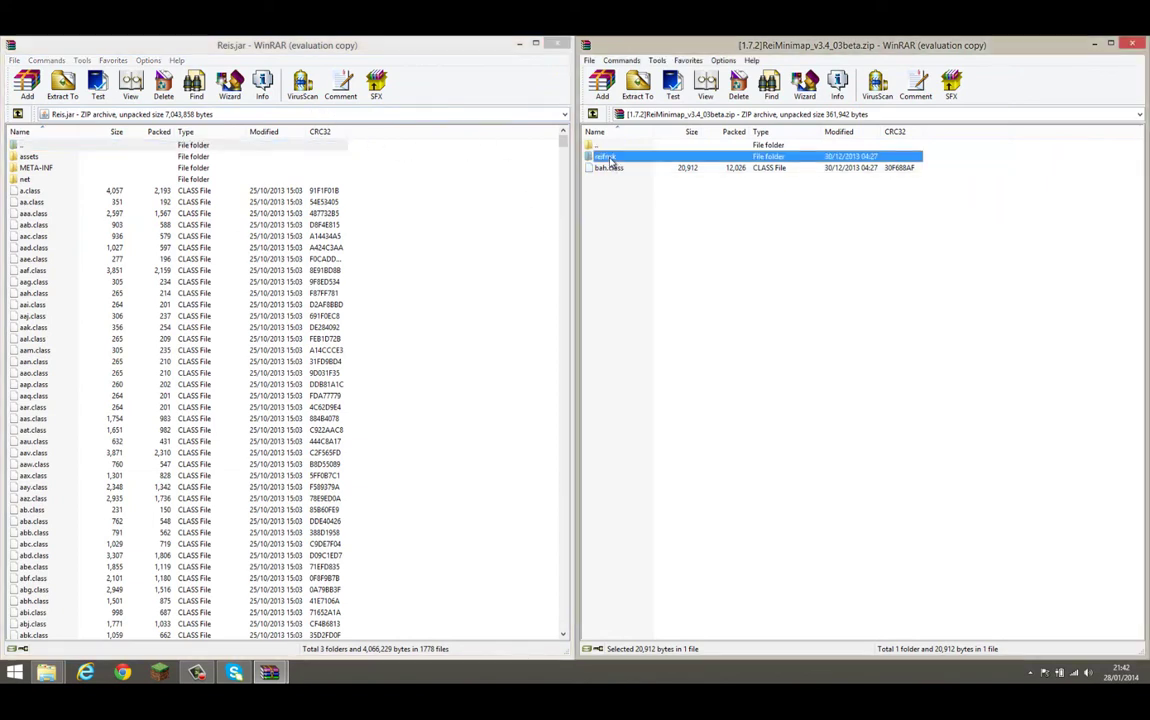
drag(610, 160, 490, 185)
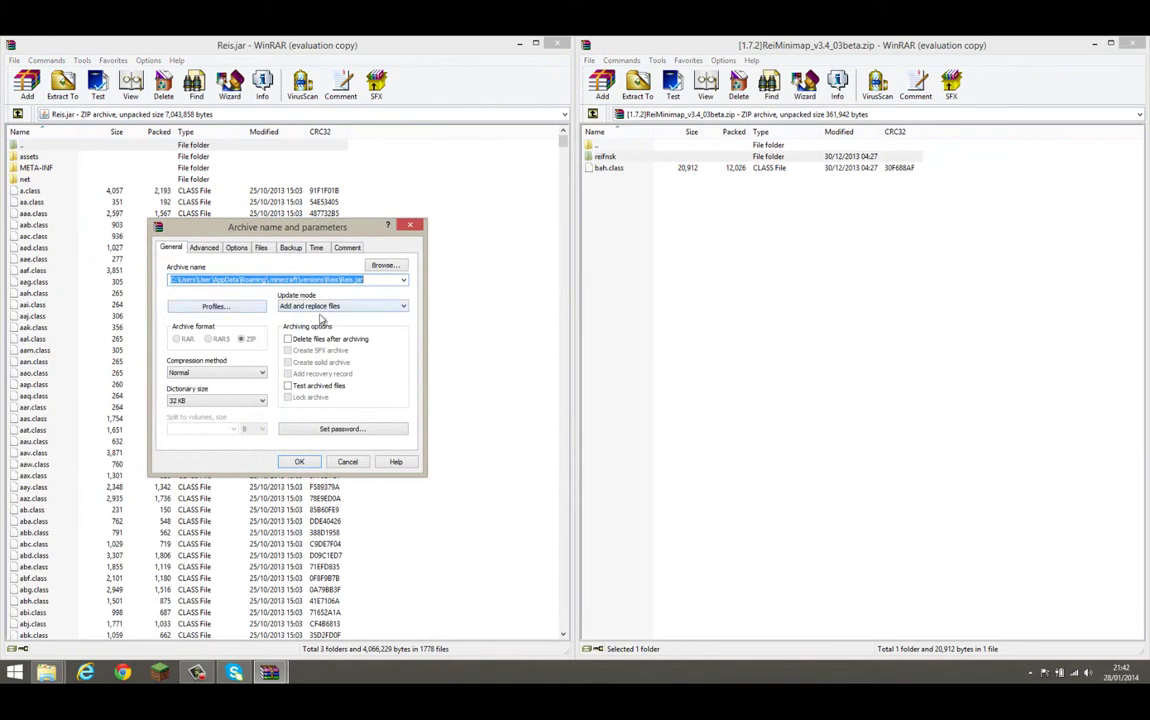
click(301, 462)
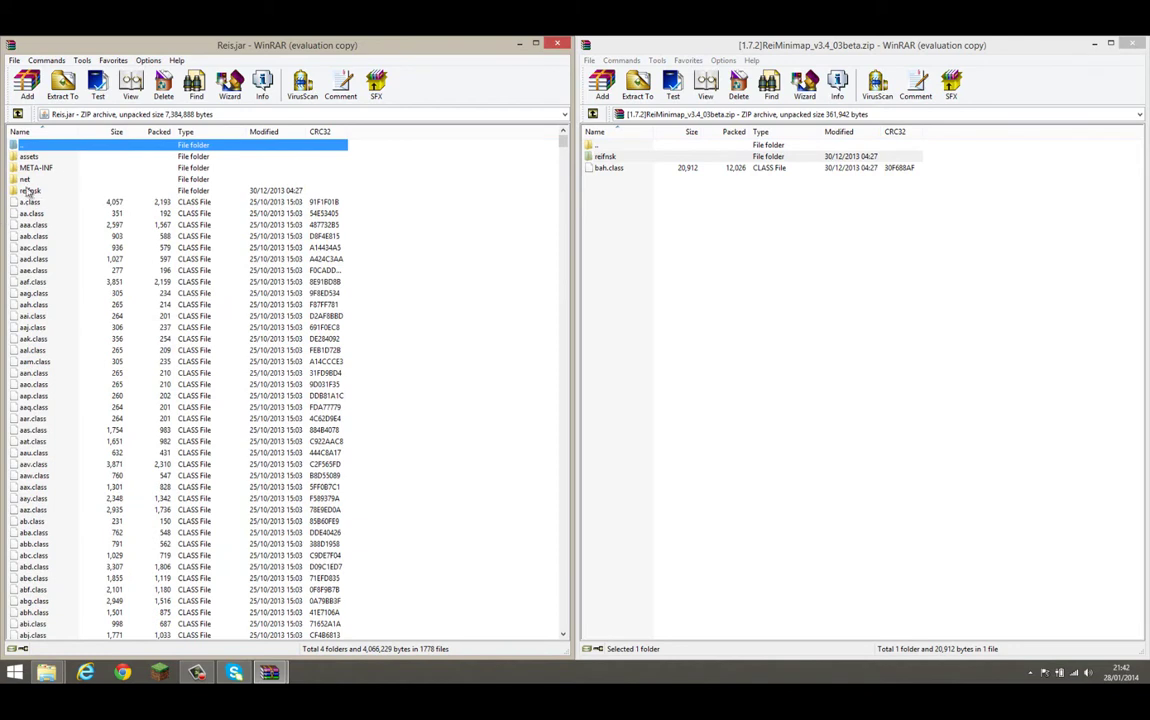
click(28, 190)
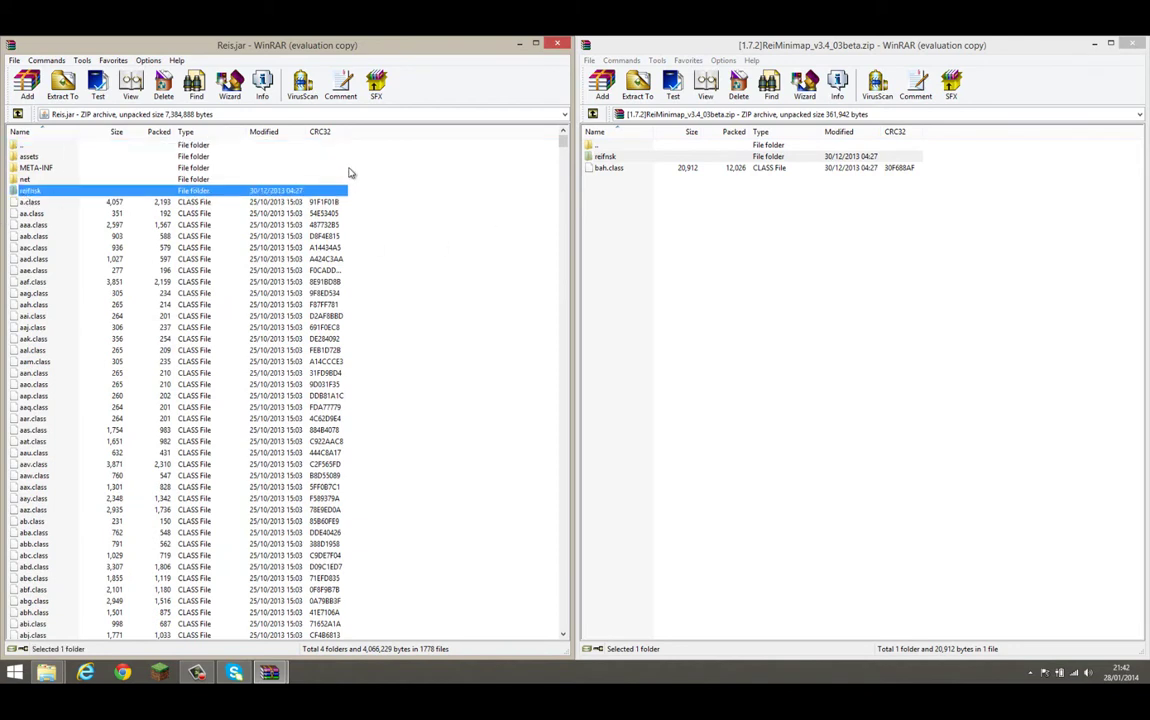
click(380, 175)
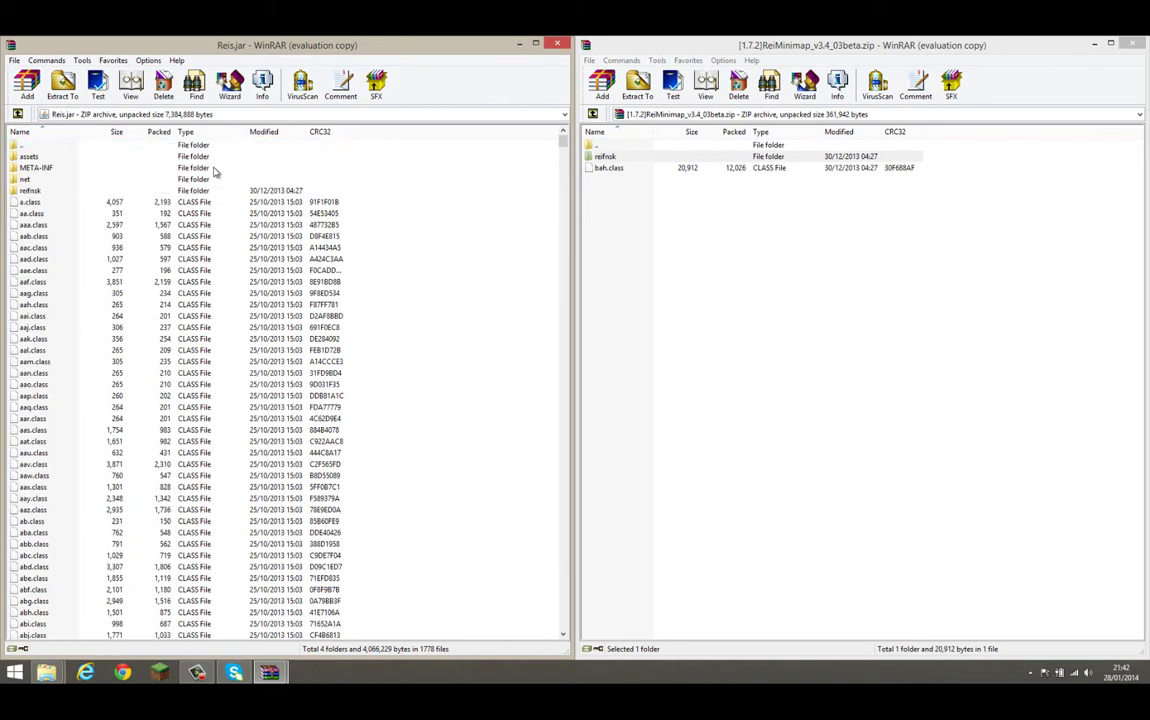
Add bah.class from the ReiMinimap archive to Reis.jar with the Add and replace files update mode
click(612, 168)
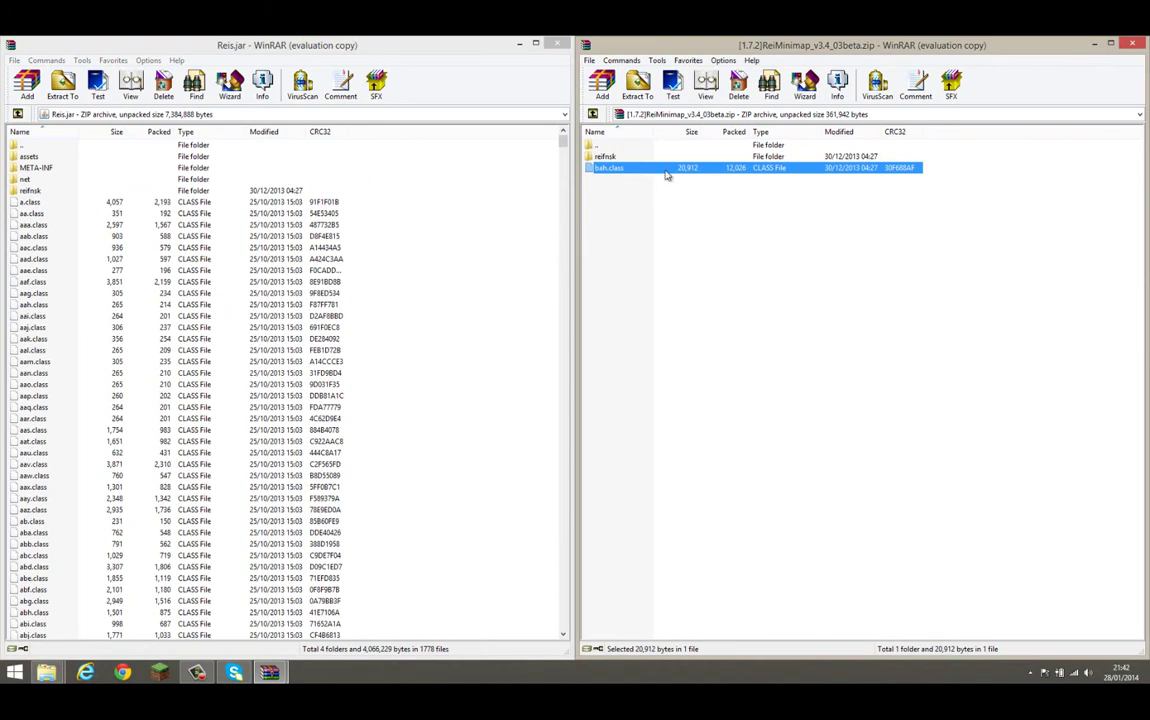
drag(663, 175, 455, 232)
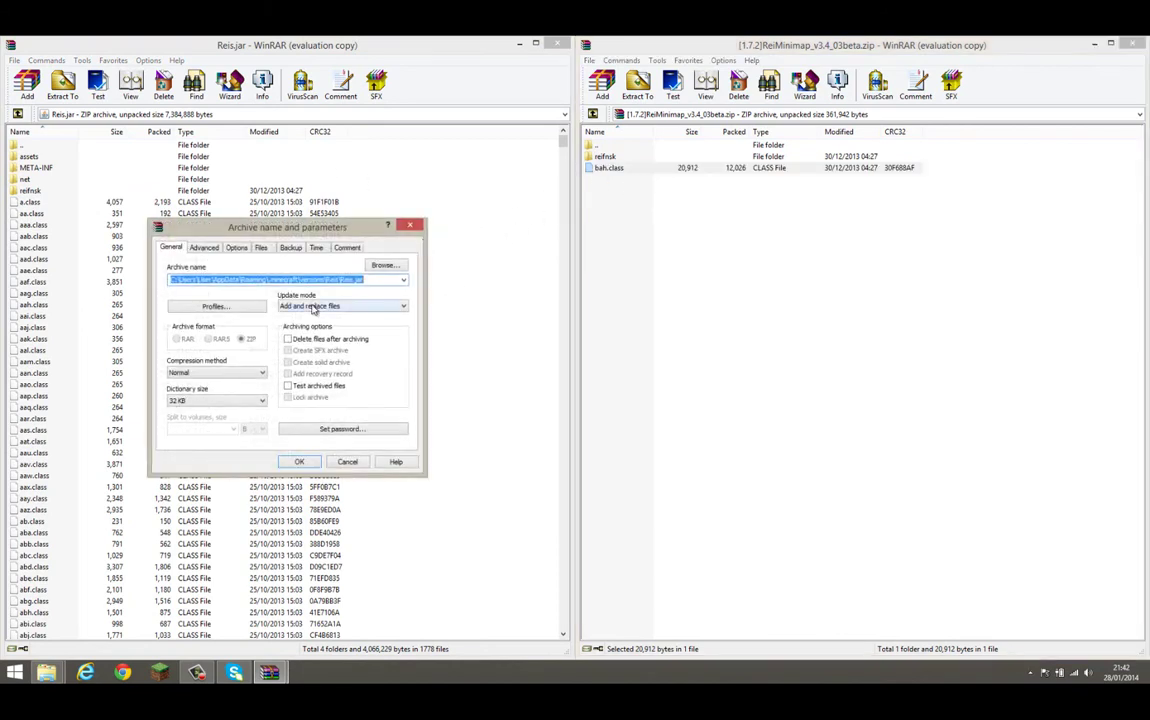
click(298, 461)
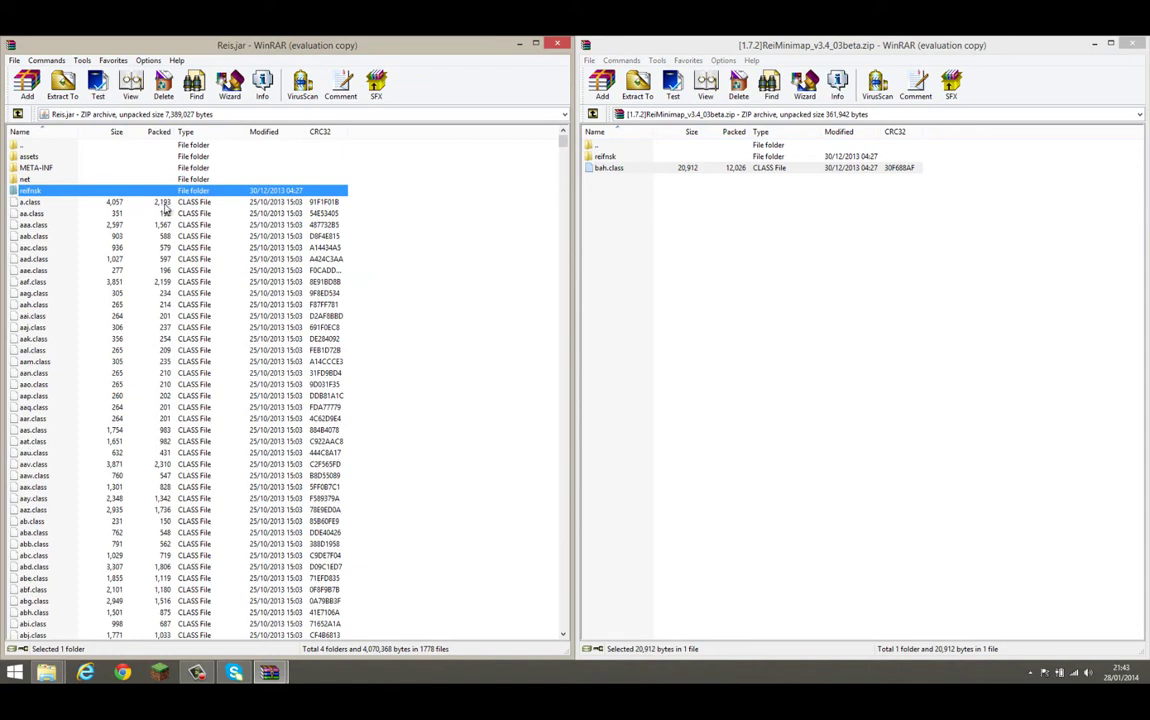
Delete the META-INF folder from Reis.jar and confirm the deletion
click(48, 169)
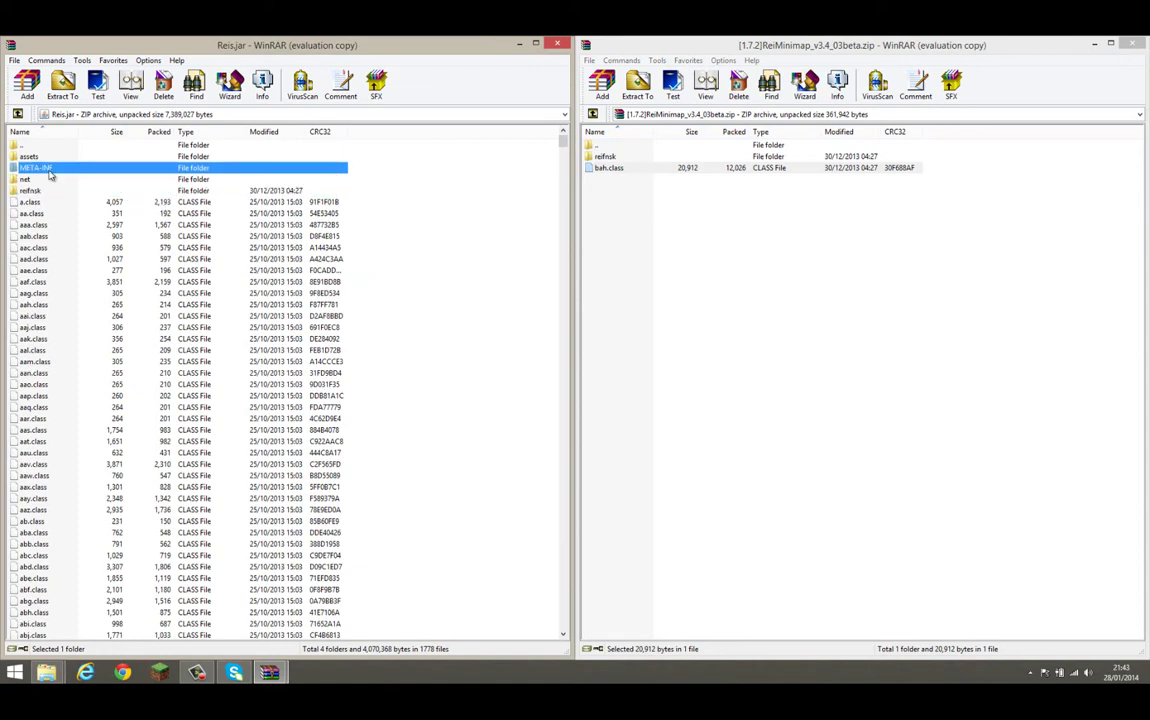
key(Delete)
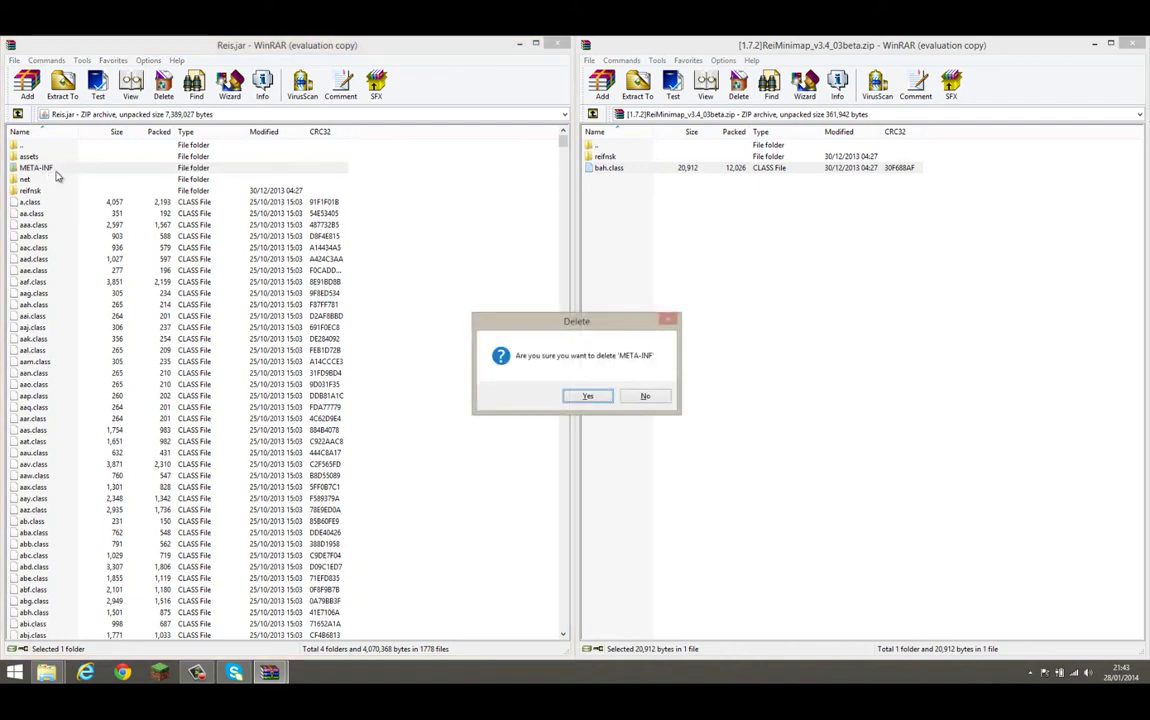
click(603, 400)
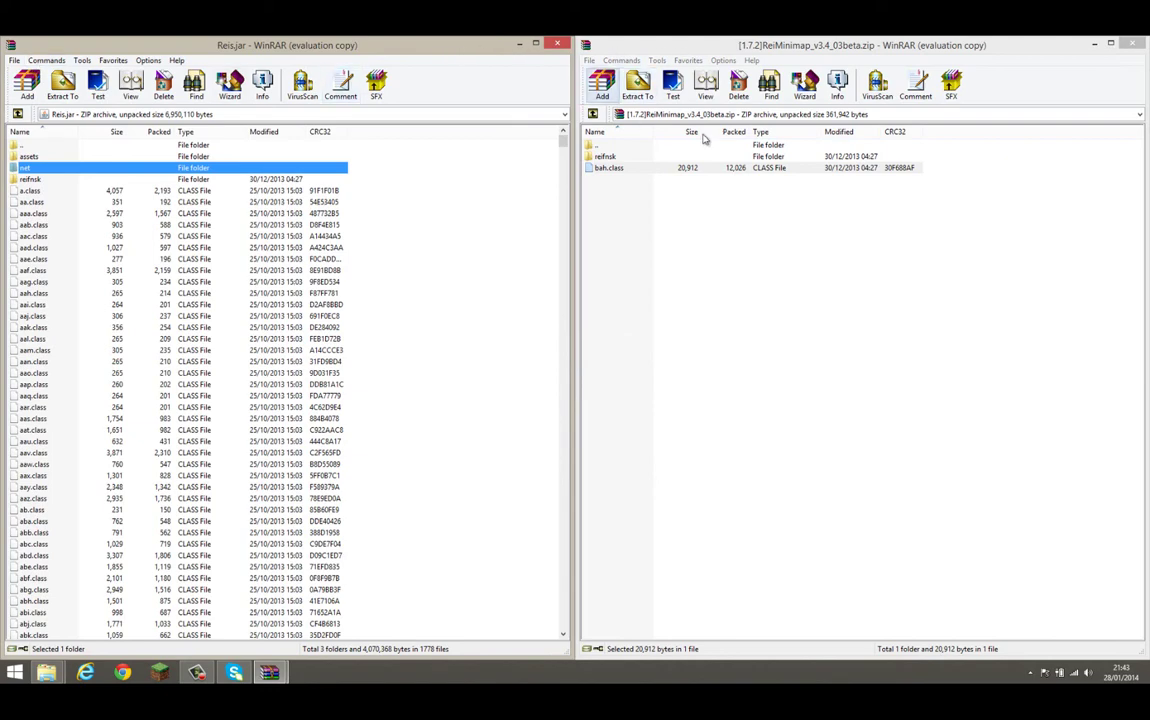
Close the ReiMinimap archive, the Downloads window and the Reis.jar archive
click(1131, 43)
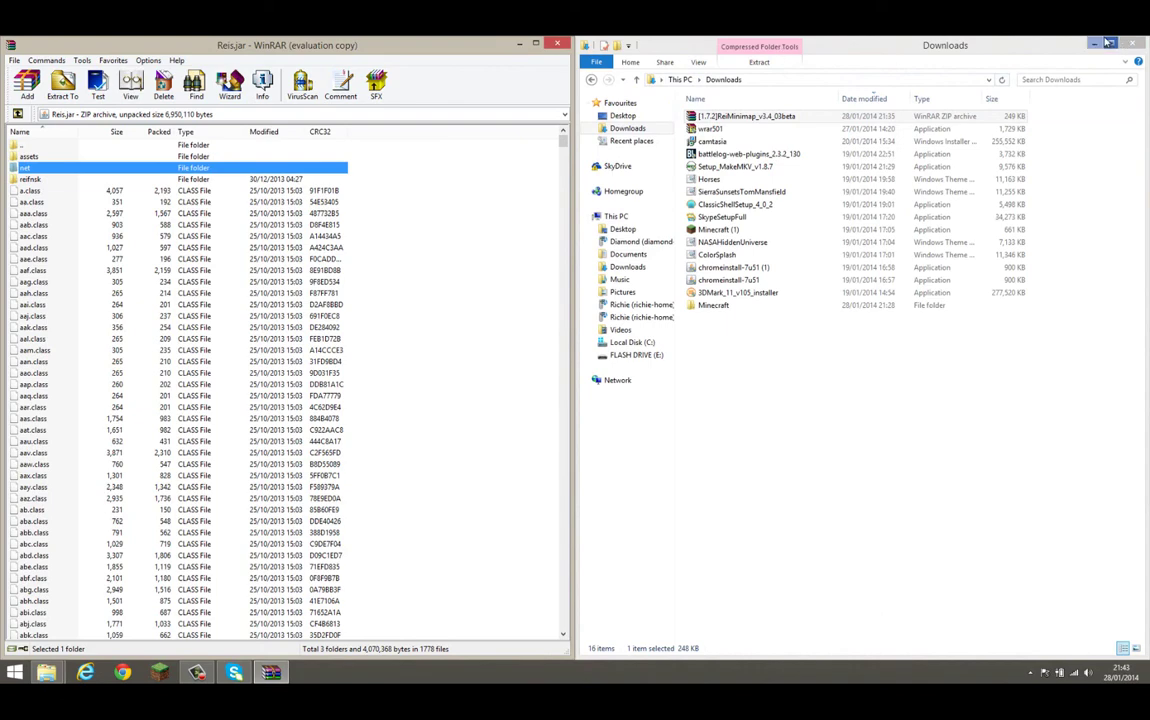
key(alt+F4)
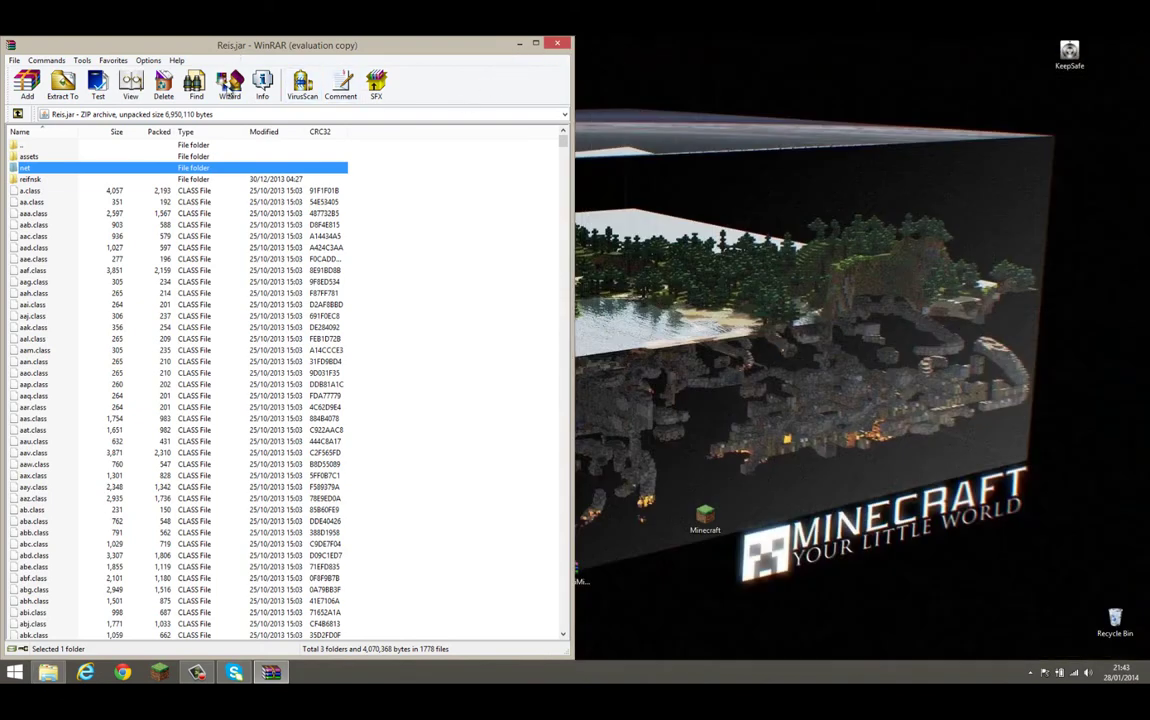
key(alt+F4)
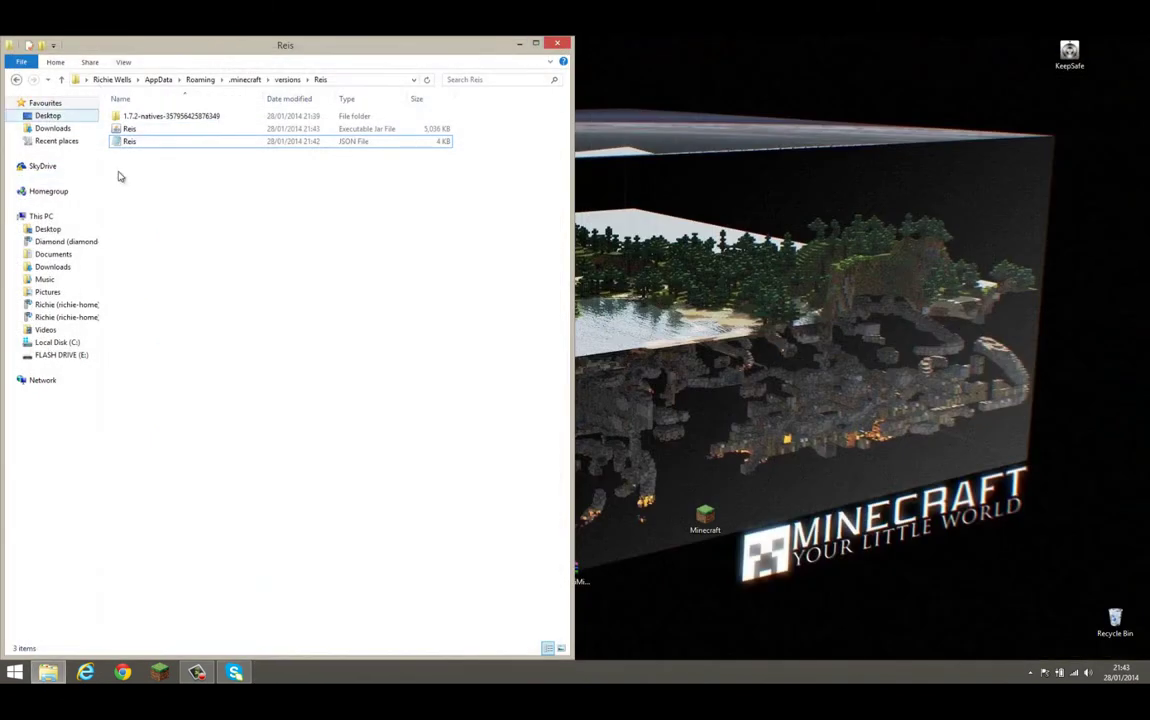
Return from the Reis folder to the versions folder and minimise the window to show the desktop
click(16, 80)
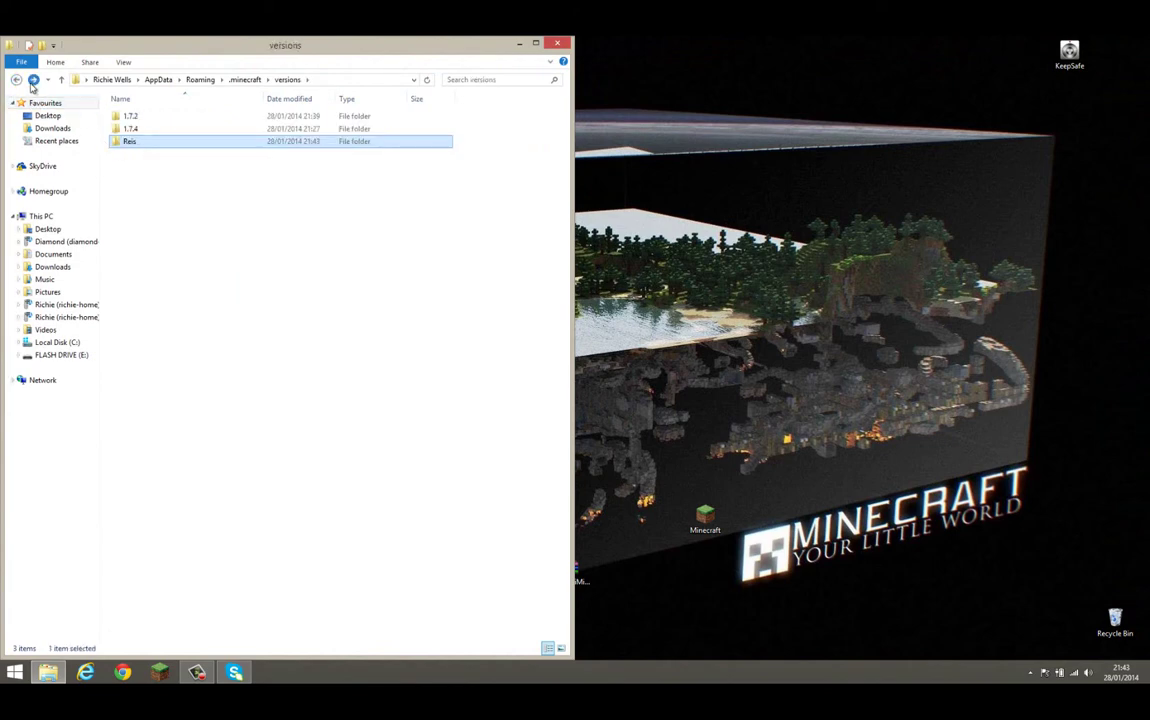
click(33, 80)
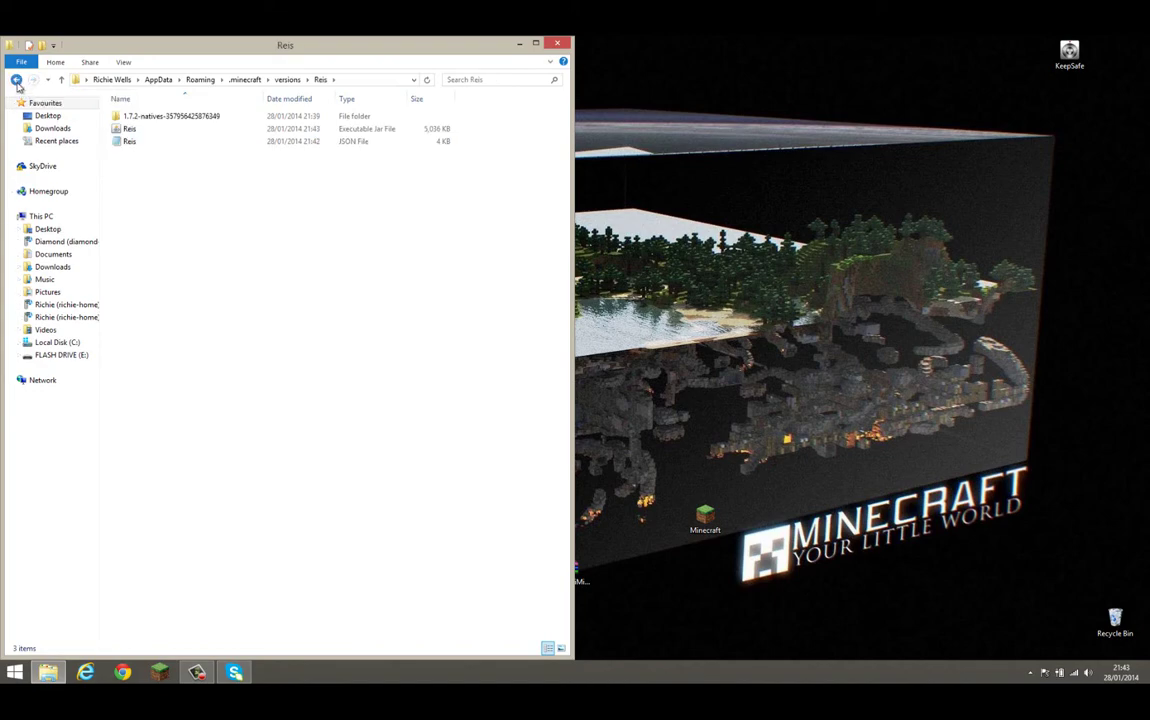
click(16, 80)
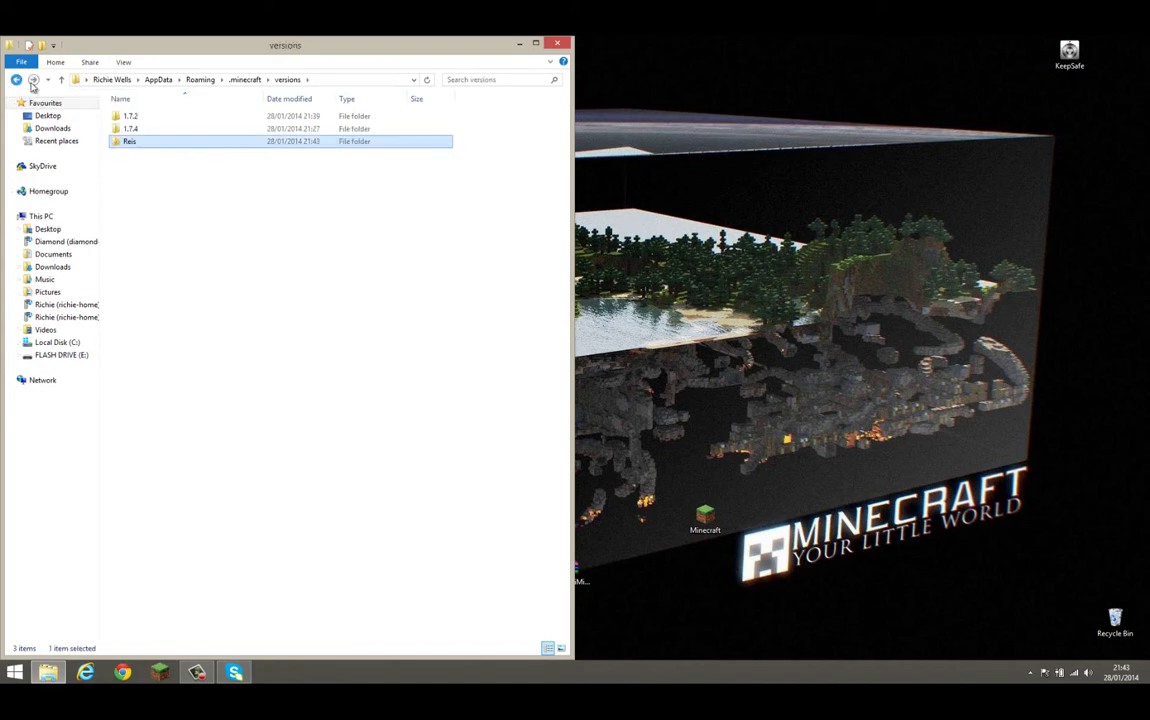
click(519, 44)
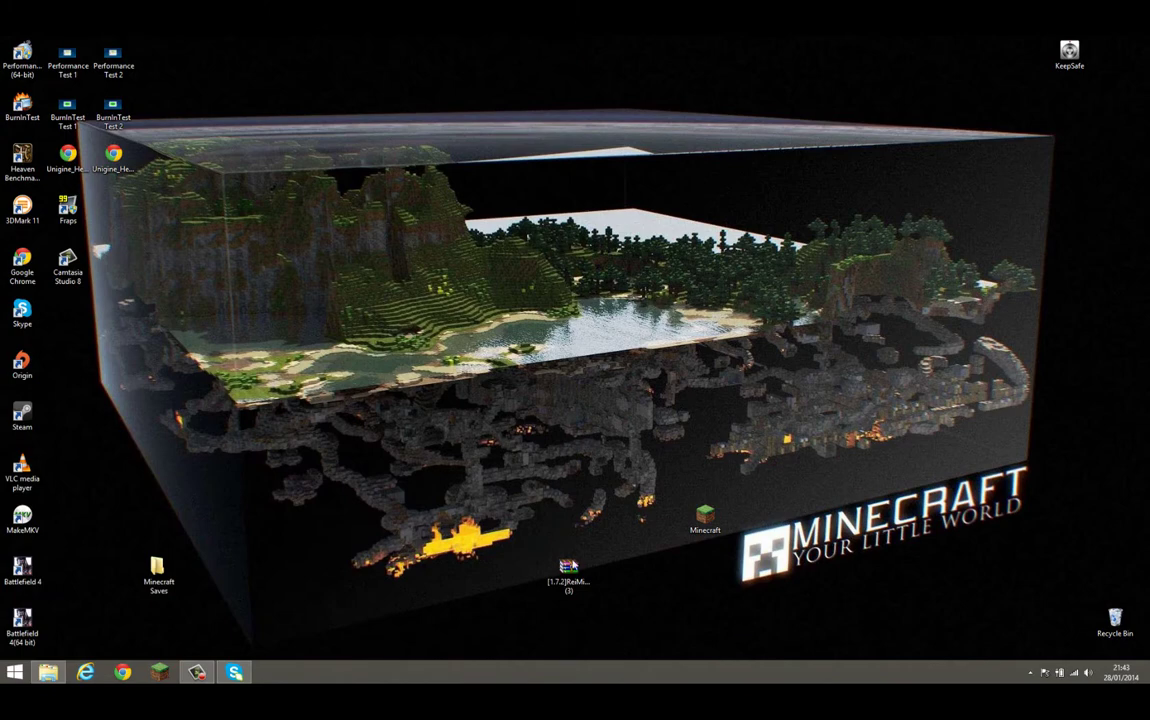
Start the Minecraft launcher, maximise its window and check the list of available profiles, keeping the current one
click(159, 672)
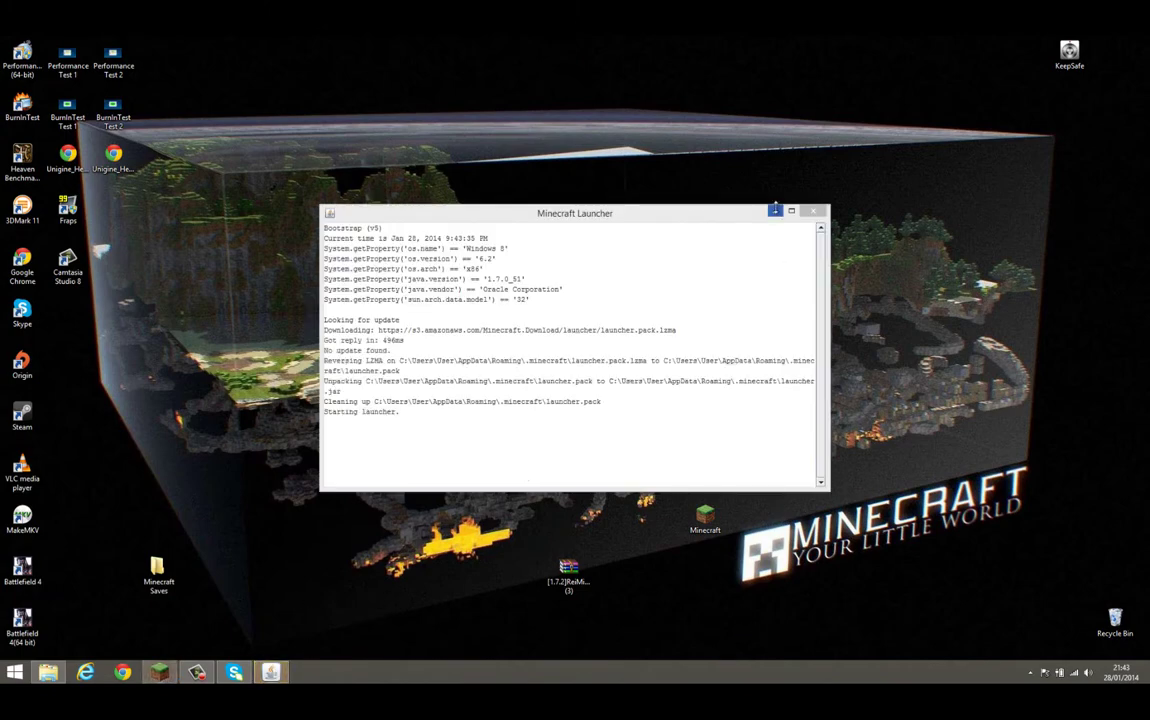
double_click(740, 211)
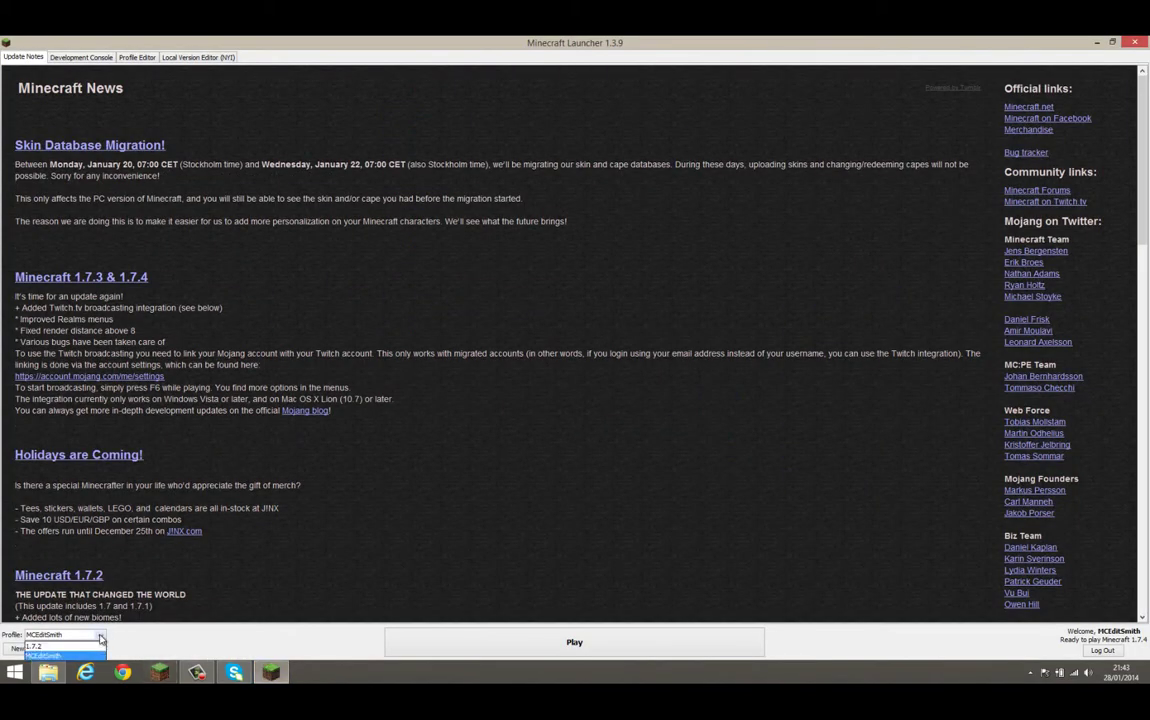
click(66, 636)
click(50, 655)
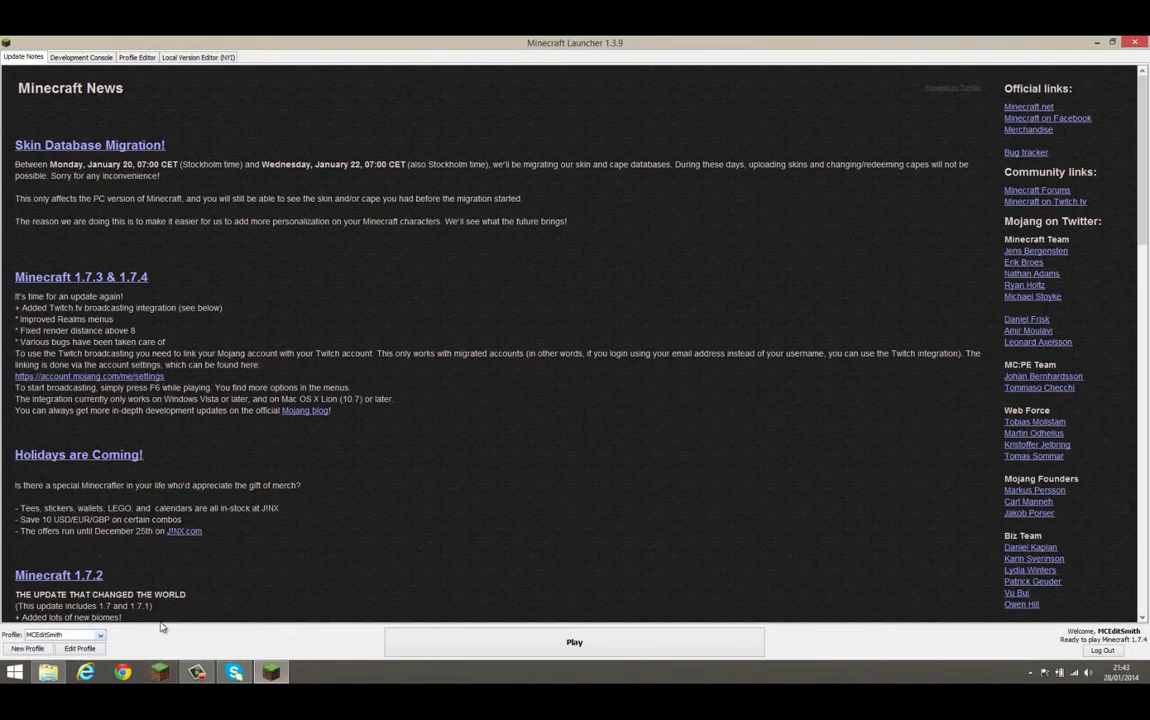
Create a new launcher profile and name it Reis
click(30, 649)
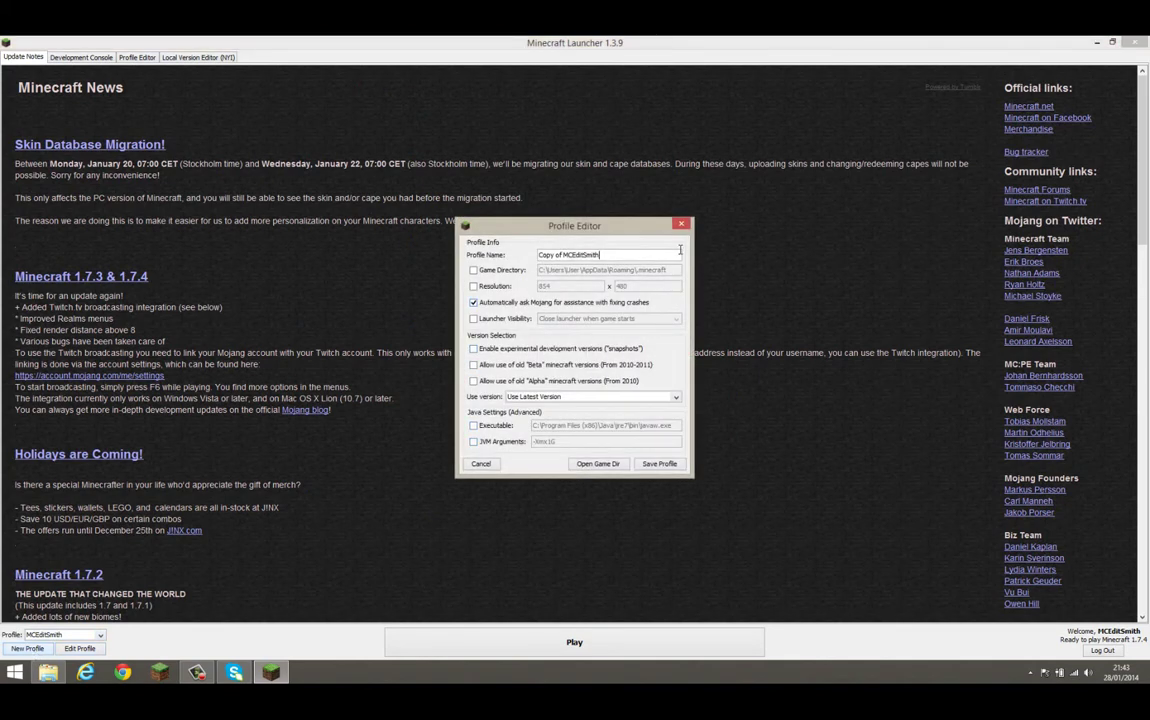
key(BackSpace)
key(BackSpace)
key(BackSpace)
text(R)
Enable experimental development versions for the Reis profile and save it with release Reis as the version to use
click(474, 349)
click(500, 352)
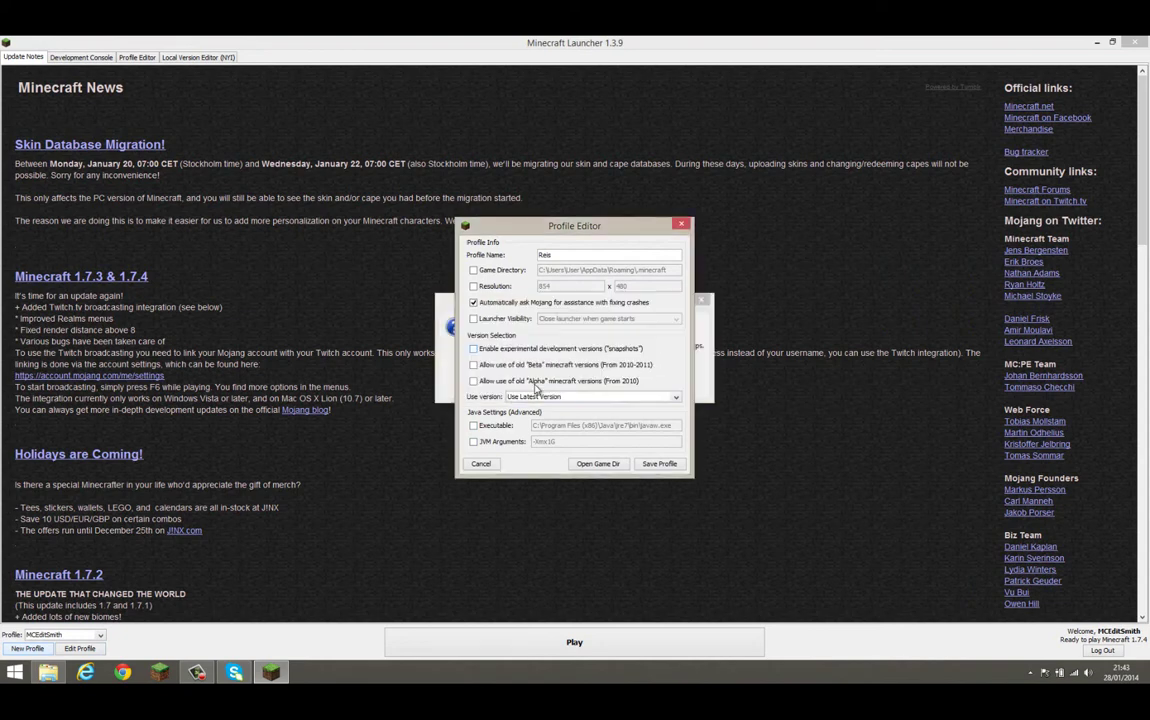
click(677, 400)
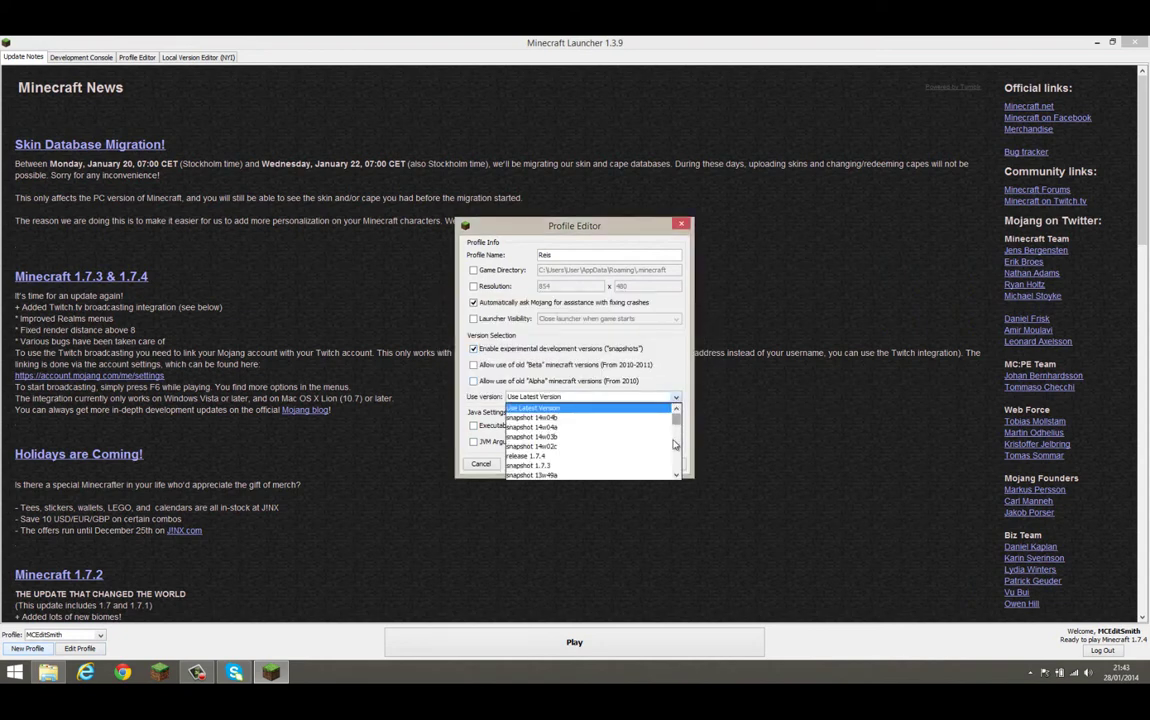
scroll(677, 428, down, 2)
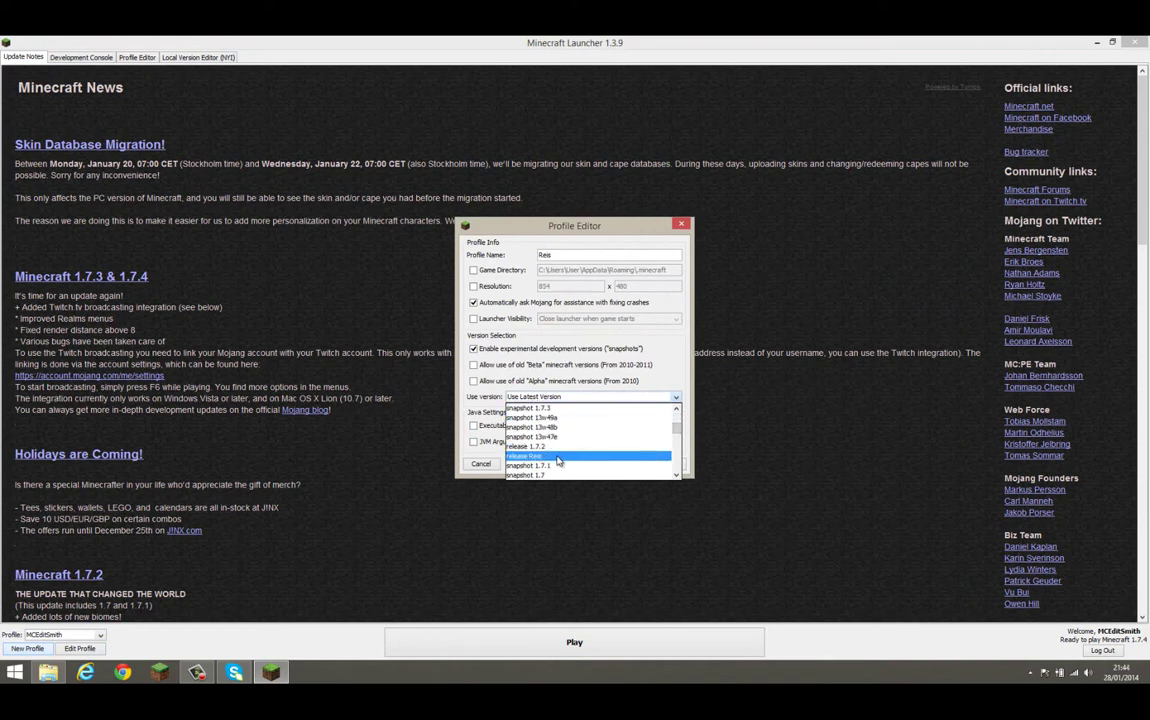
click(537, 456)
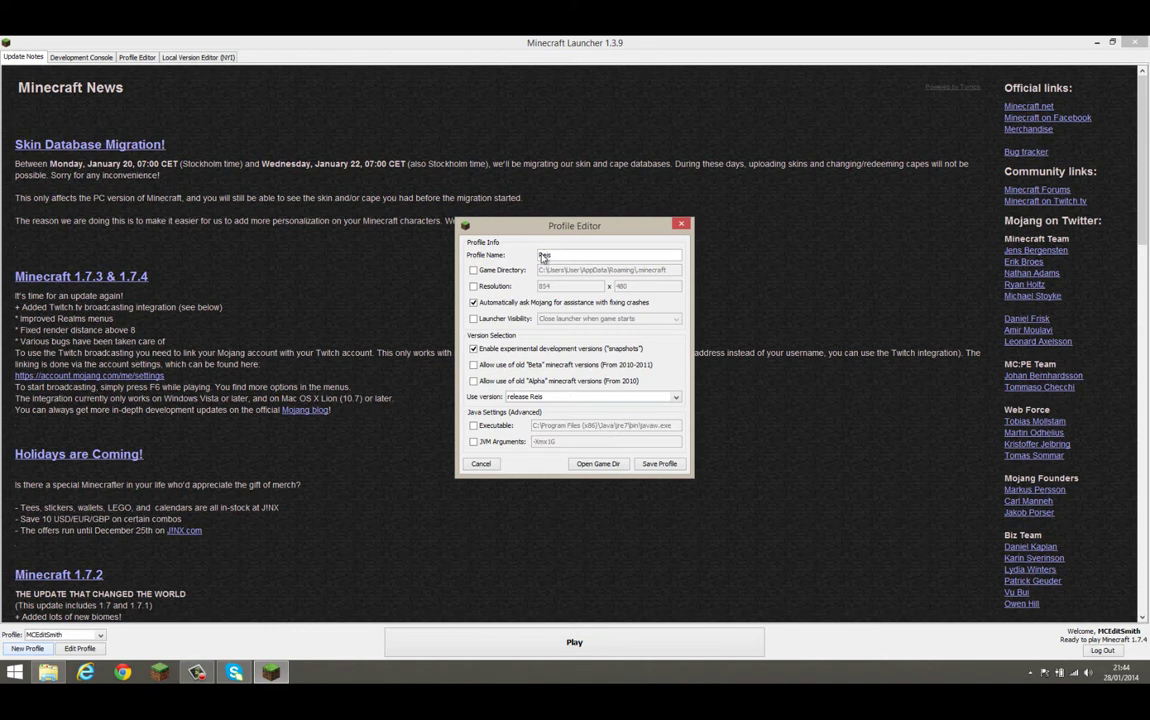
click(658, 470)
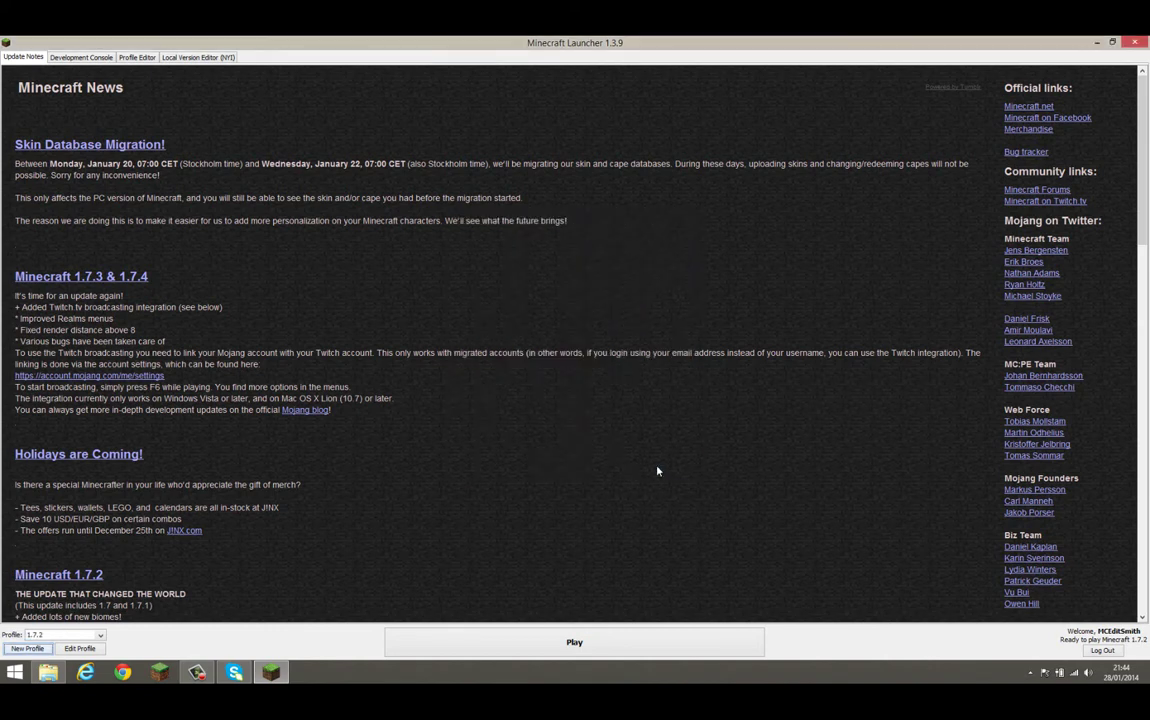
Launch the game with the Reis profile and load the singleplayer world New World in a maximised window
click(101, 640)
click(52, 621)
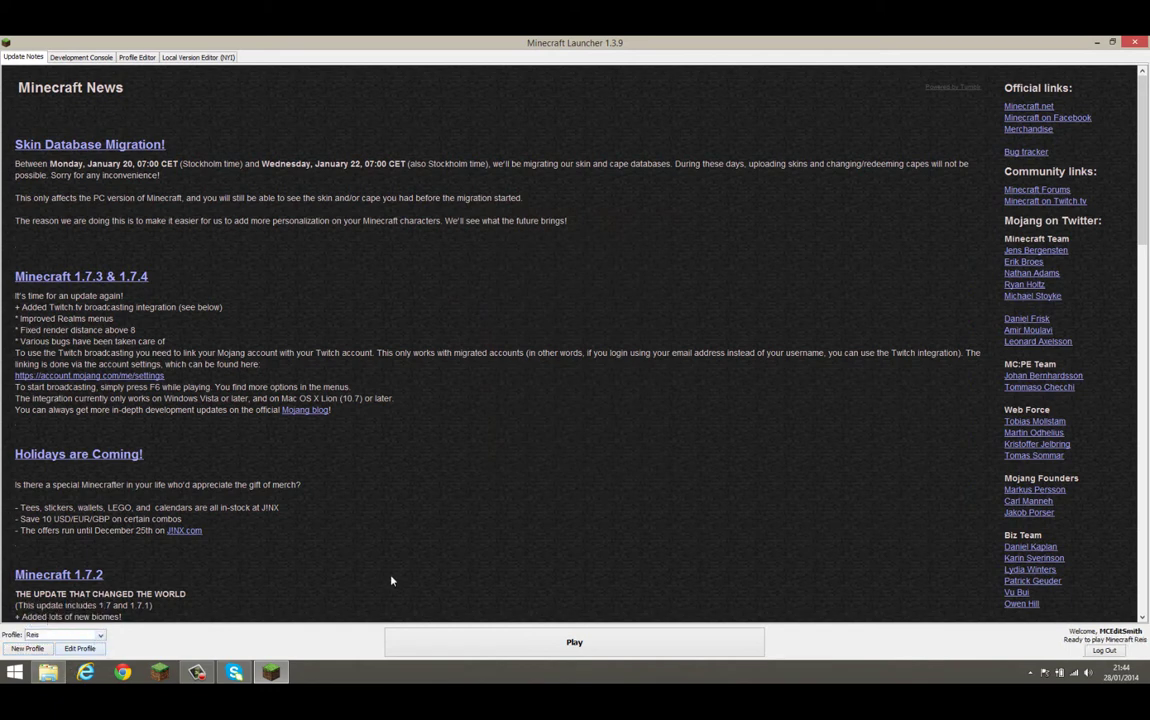
click(574, 644)
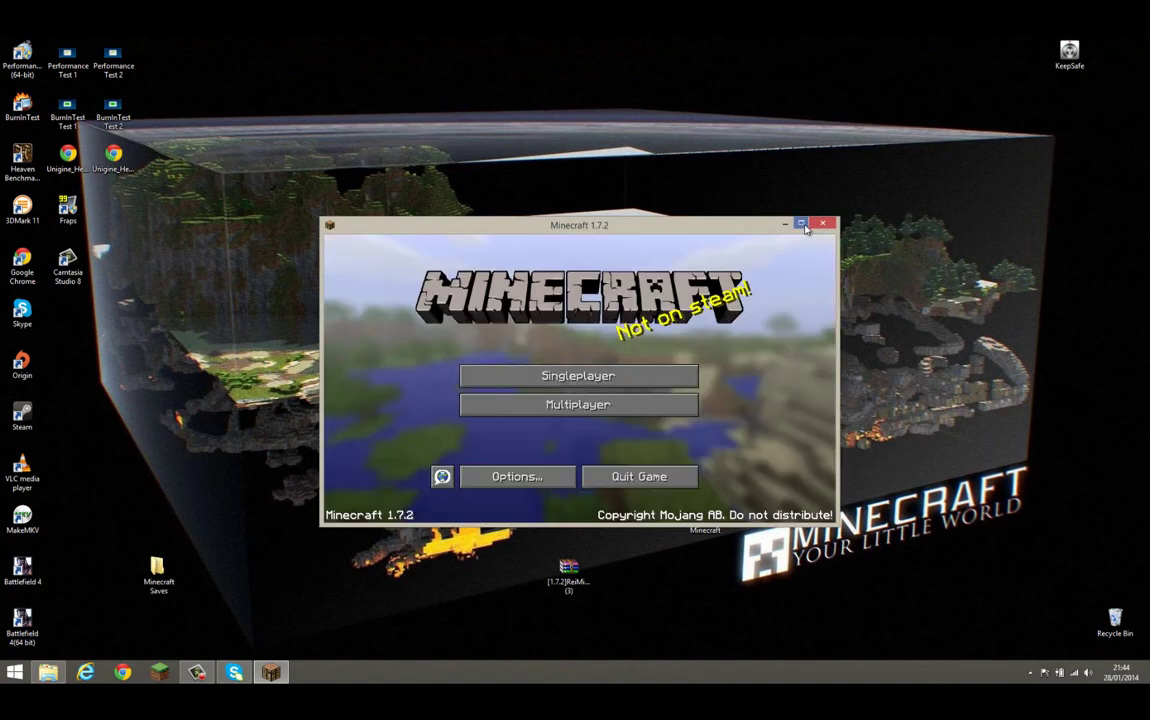
click(611, 380)
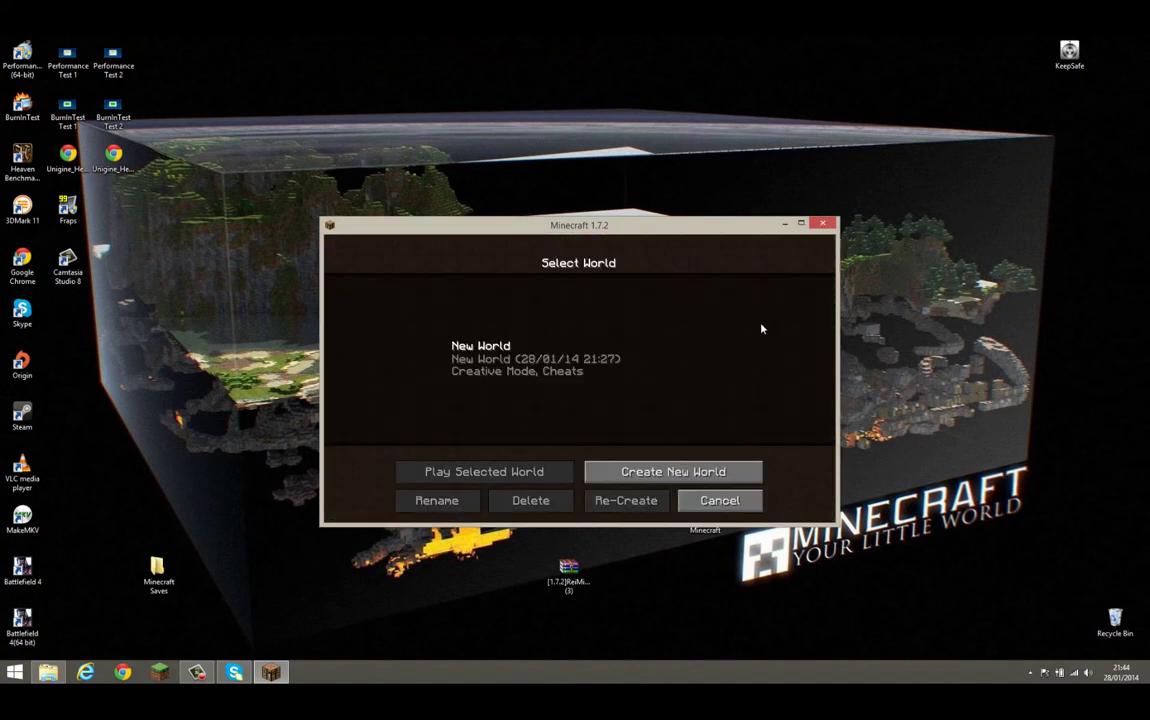
click(801, 224)
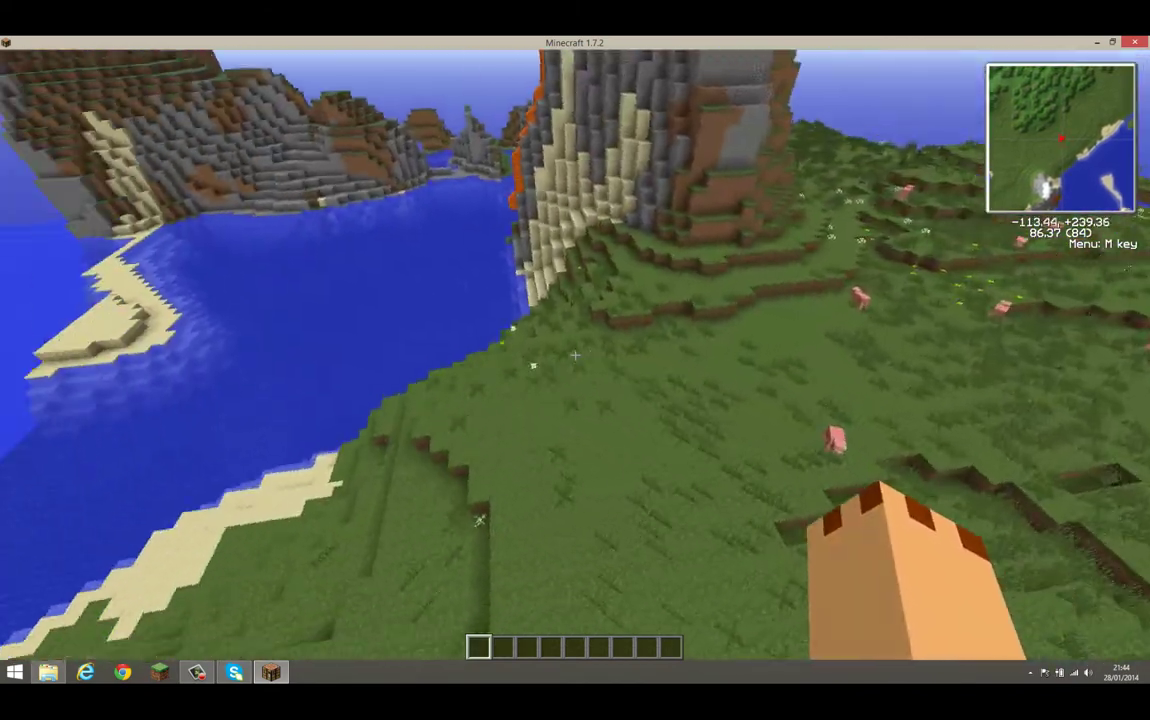
Fly across the grassland and up over the snow-capped peak to check how the minimap follows the movement
key(w)
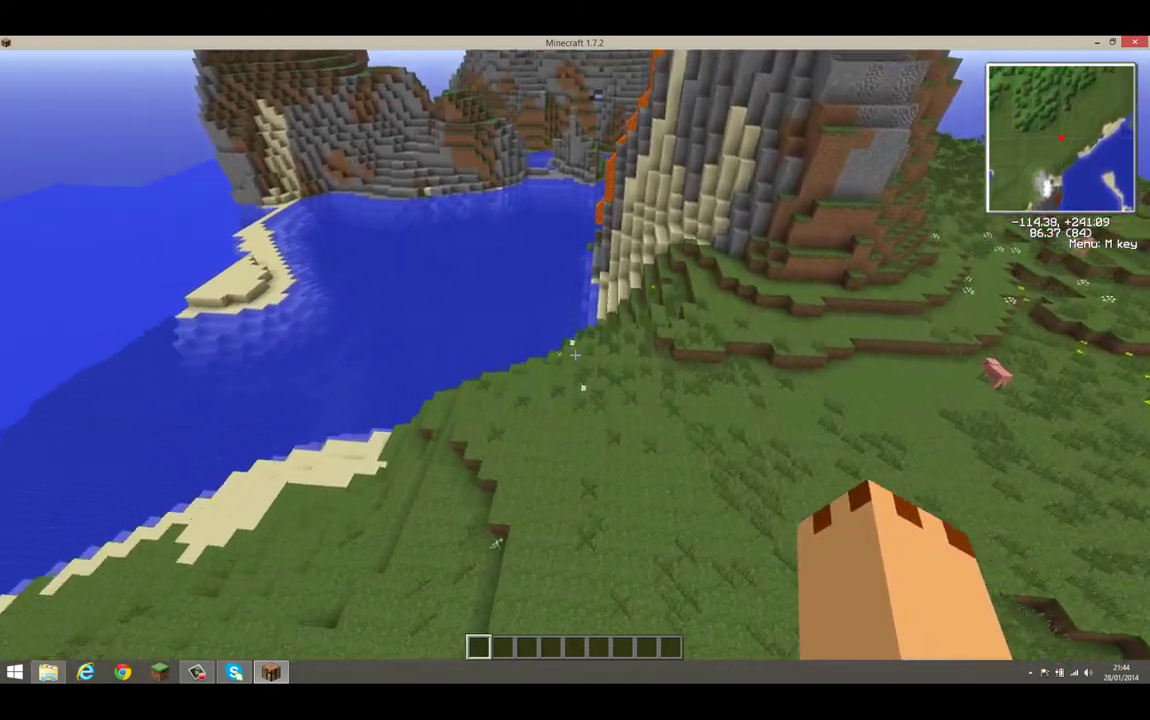
key(w)
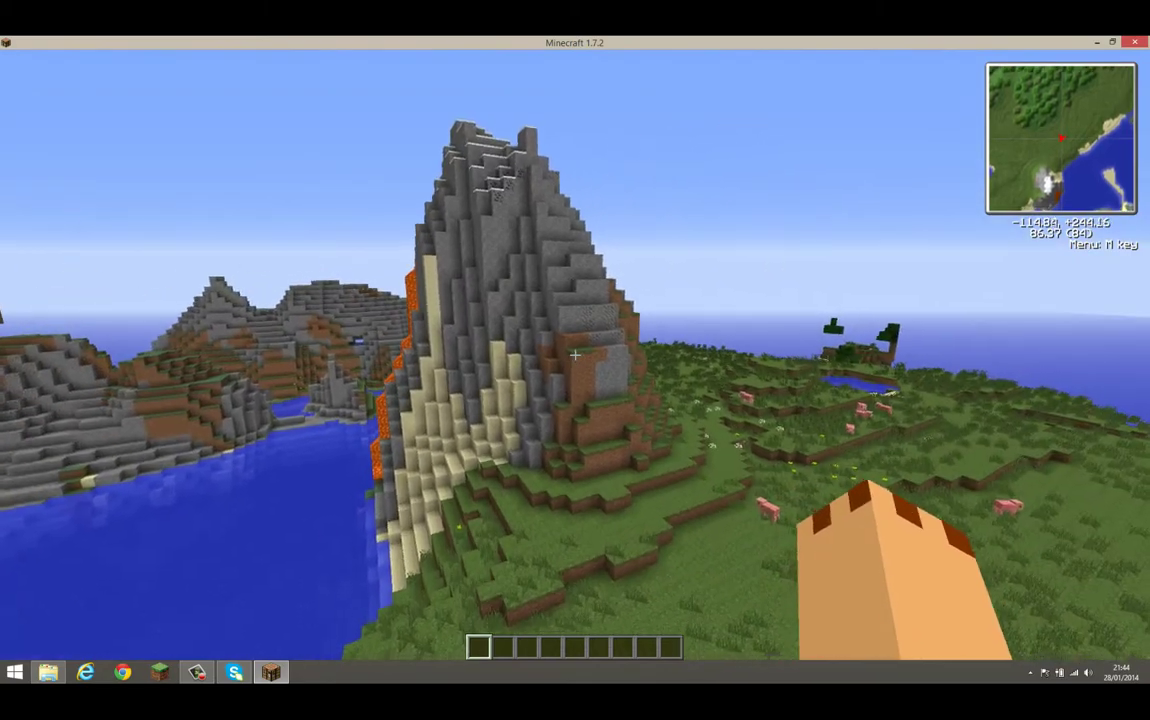
key(w)
key(space)
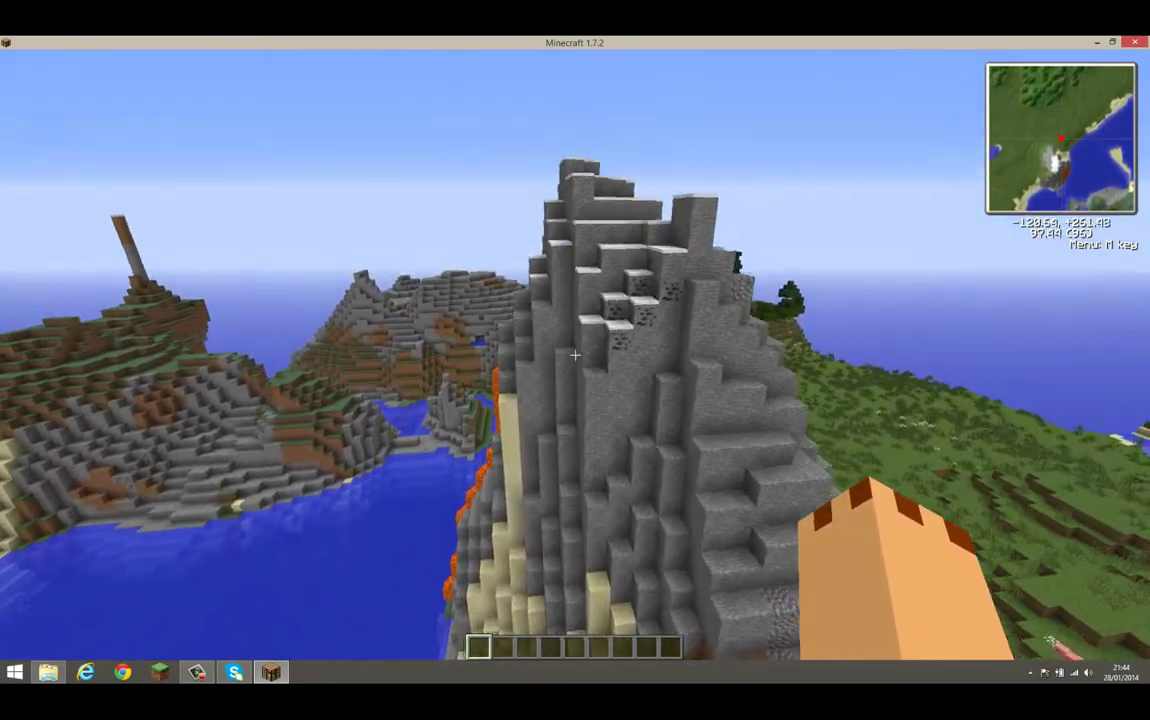
key(w)
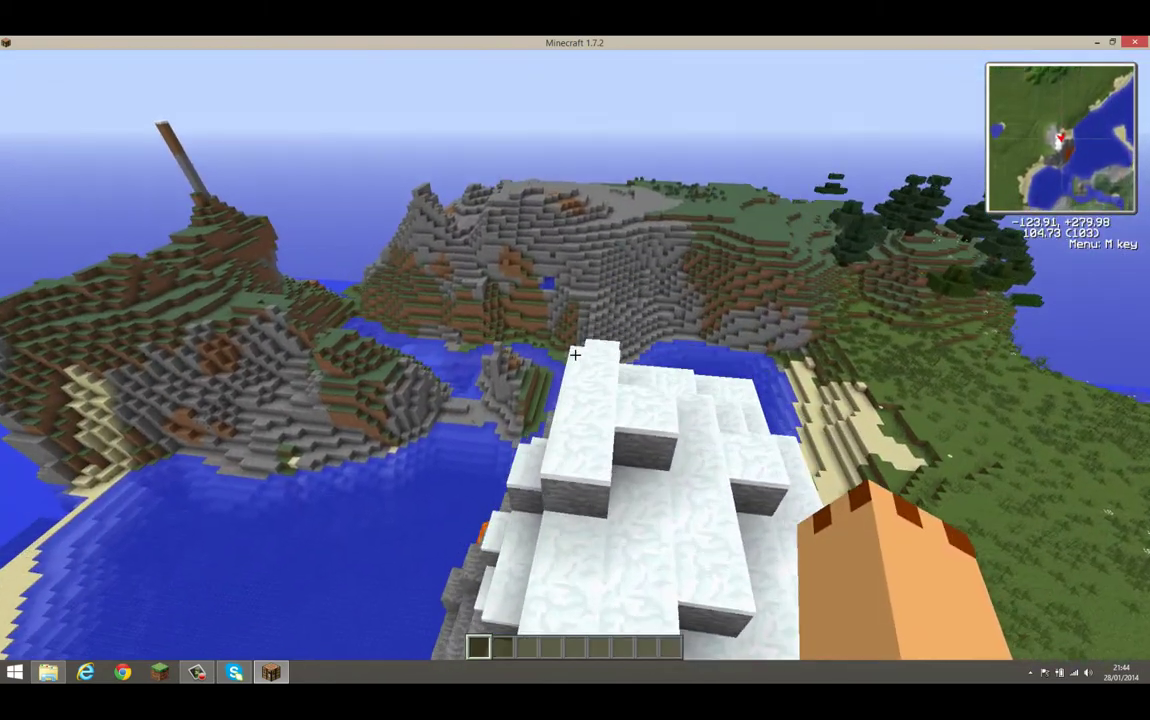
key(w)
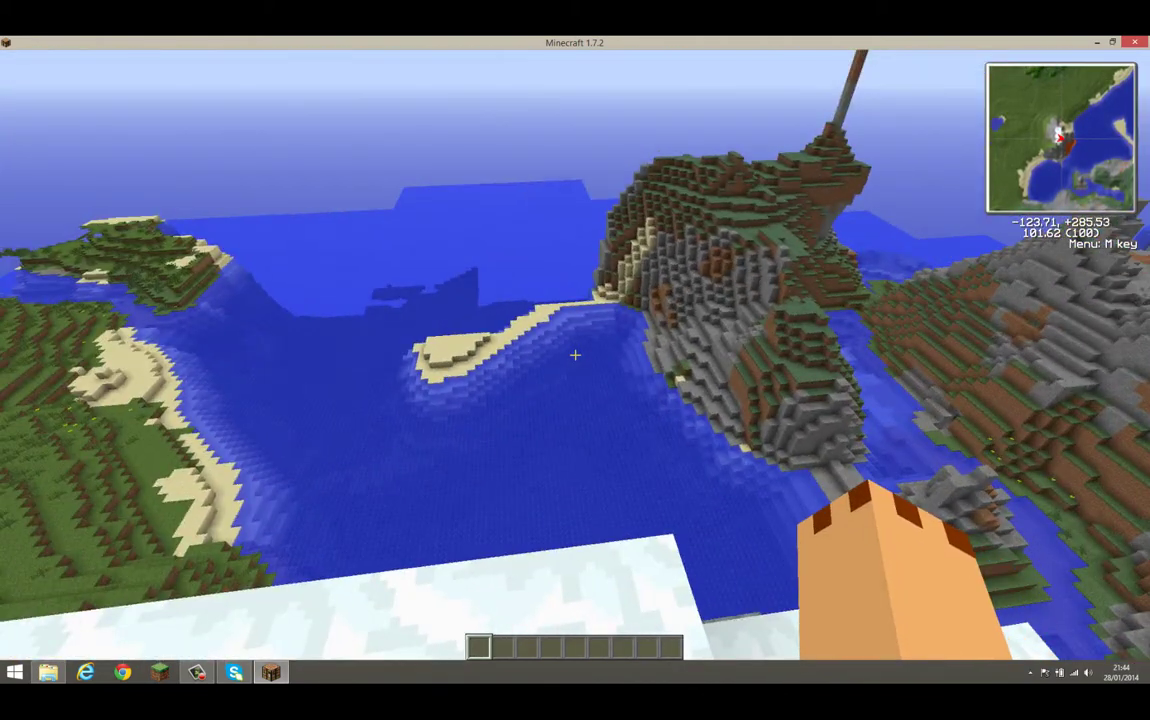
Lower the game's master volume to 3% and return to the world
key(Escape)
click(515, 311)
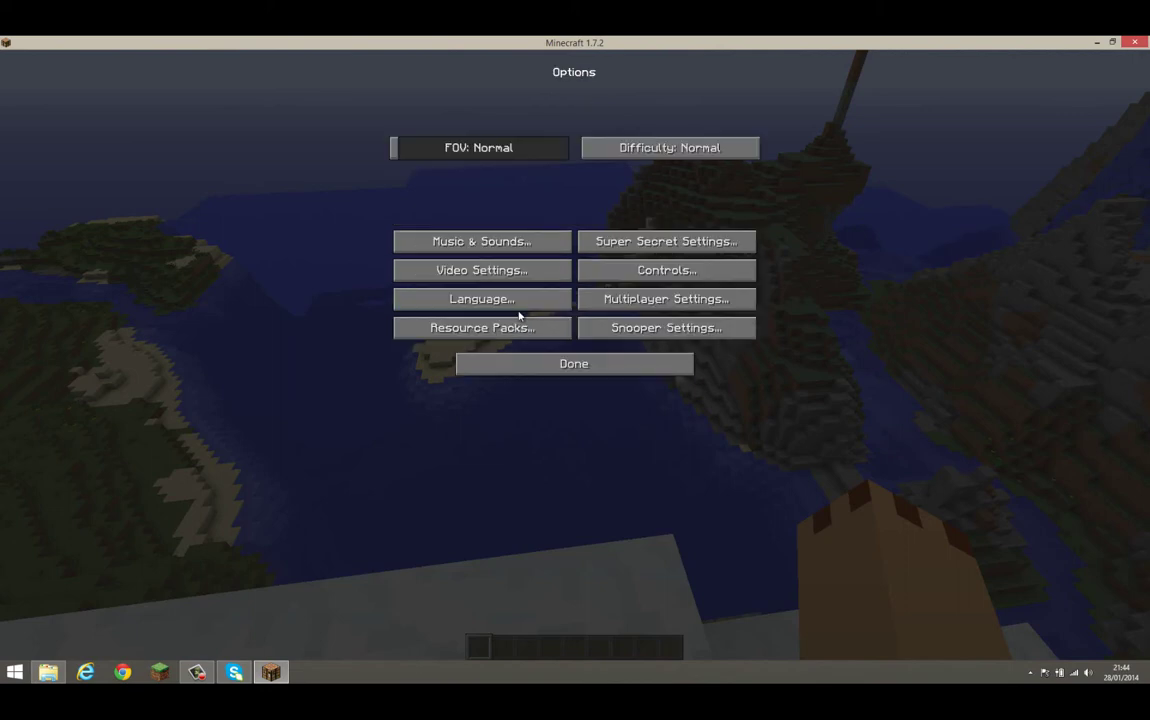
click(489, 245)
click(409, 152)
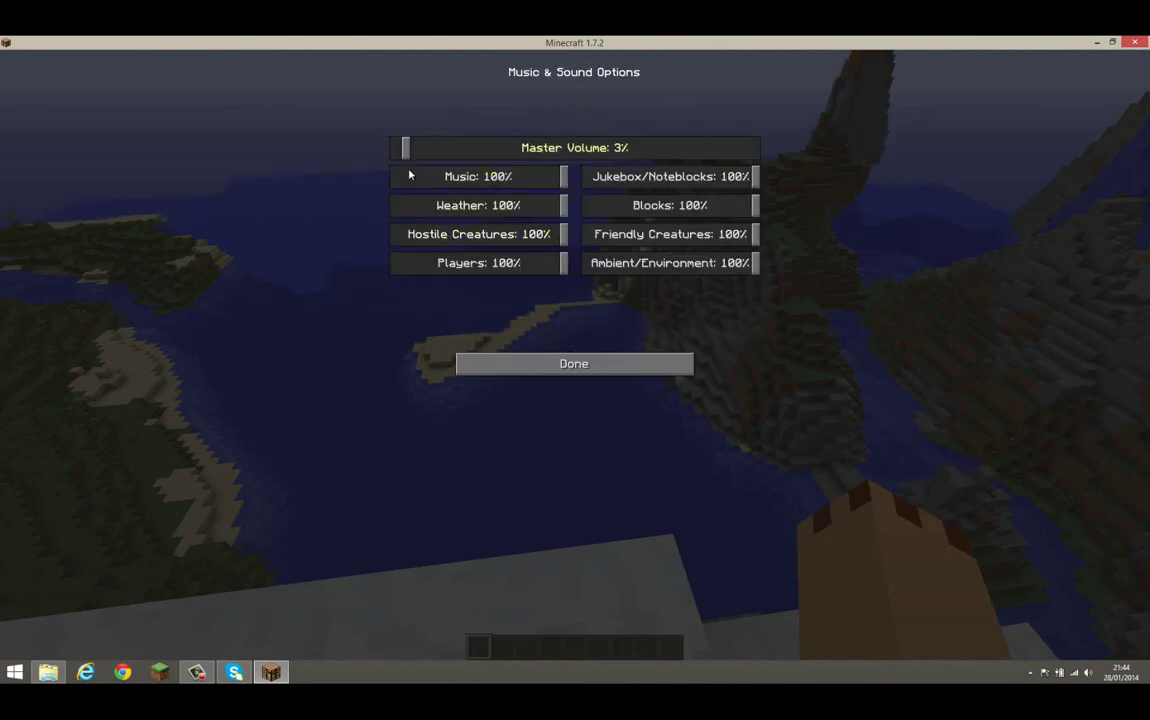
click(540, 367)
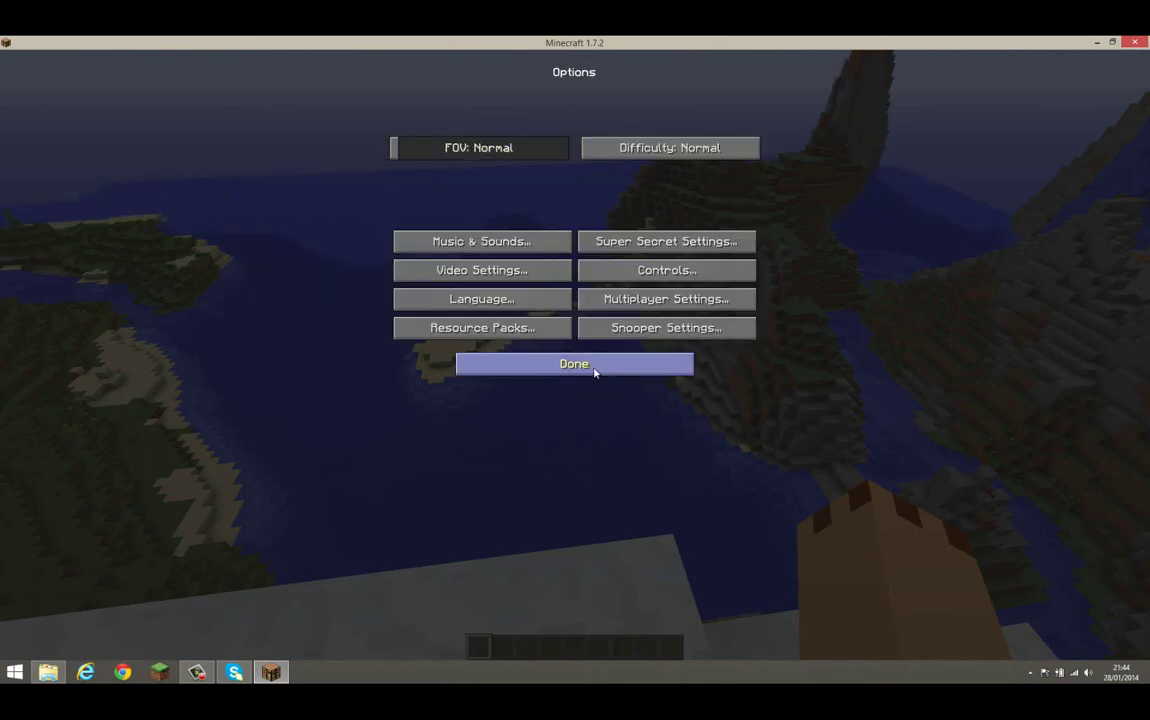
click(588, 366)
click(548, 224)
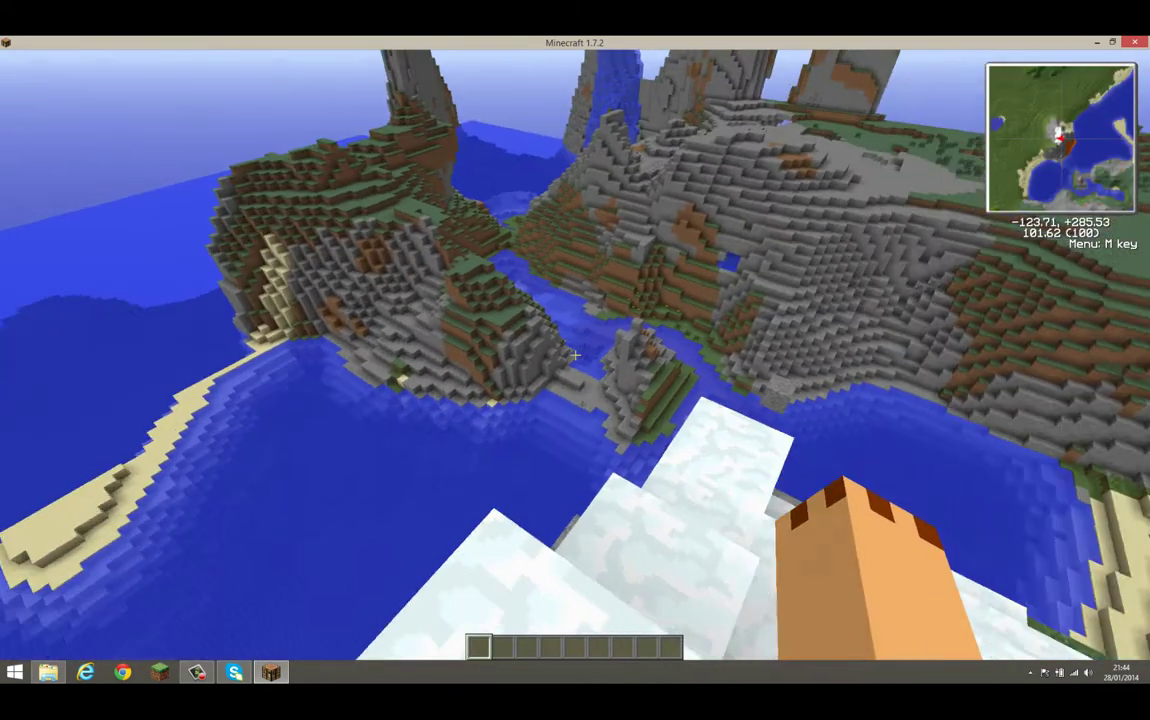
Bring up the Rei's Minimap menu and switch the minimap off and on again
key(m)
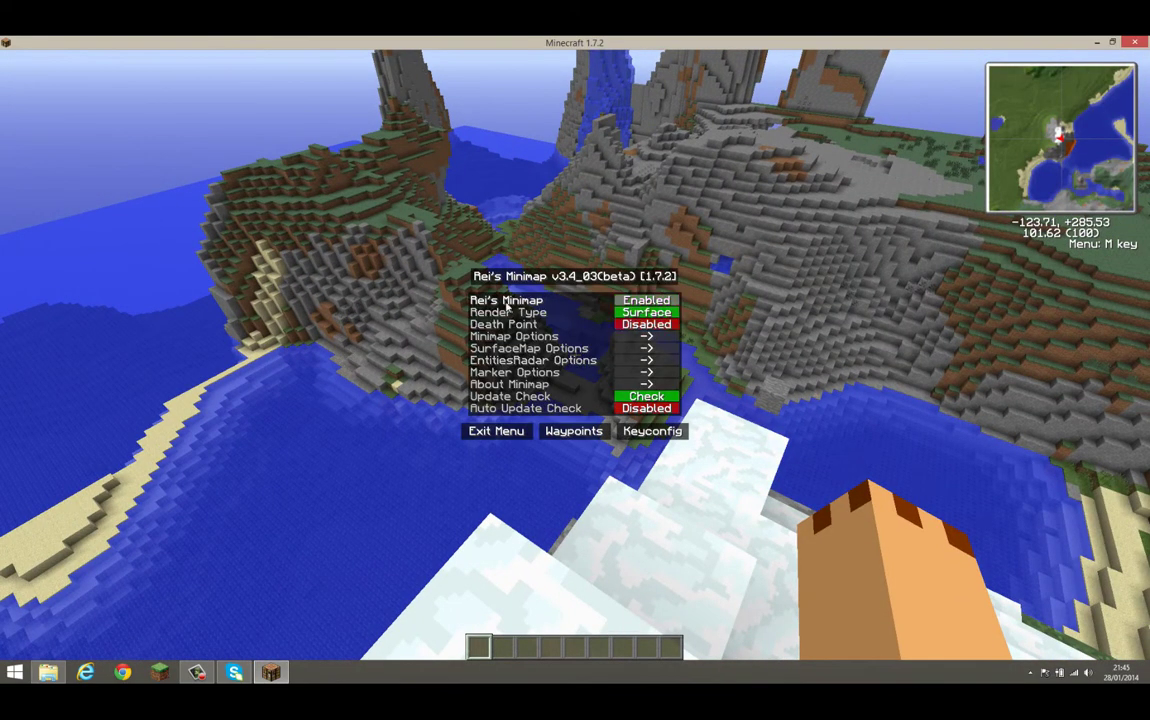
click(645, 301)
click(645, 301)
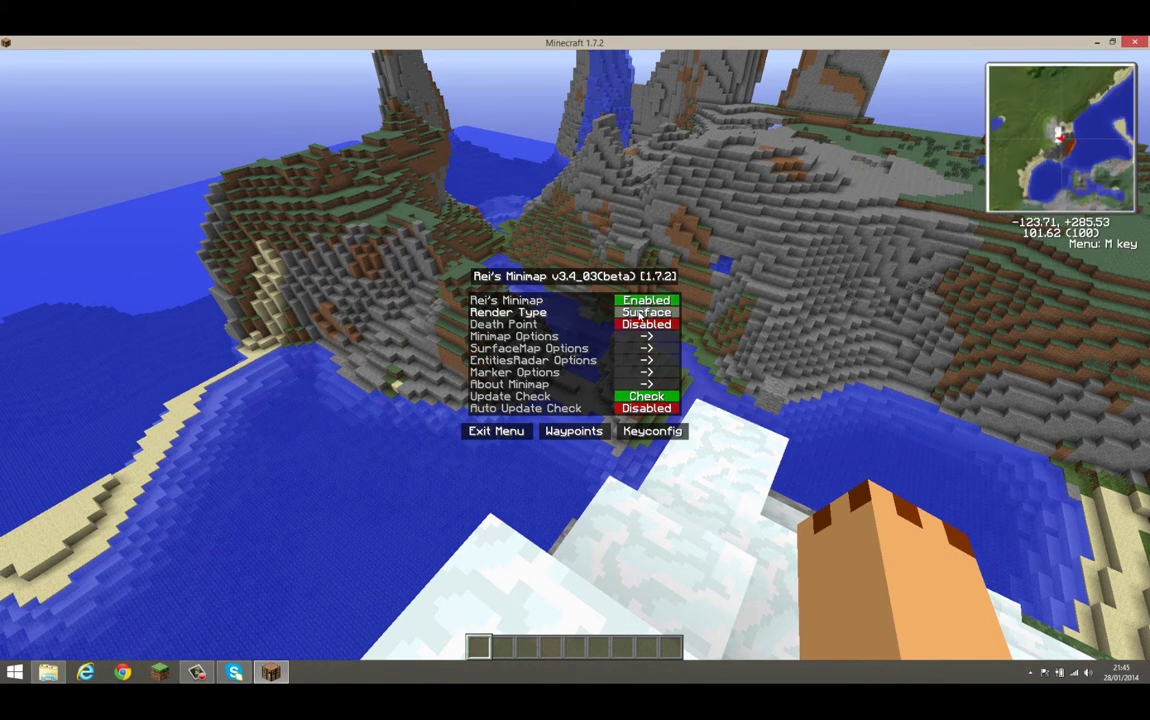
Cycle the minimap's render type through Biome and Cave and return it to Surface
click(645, 313)
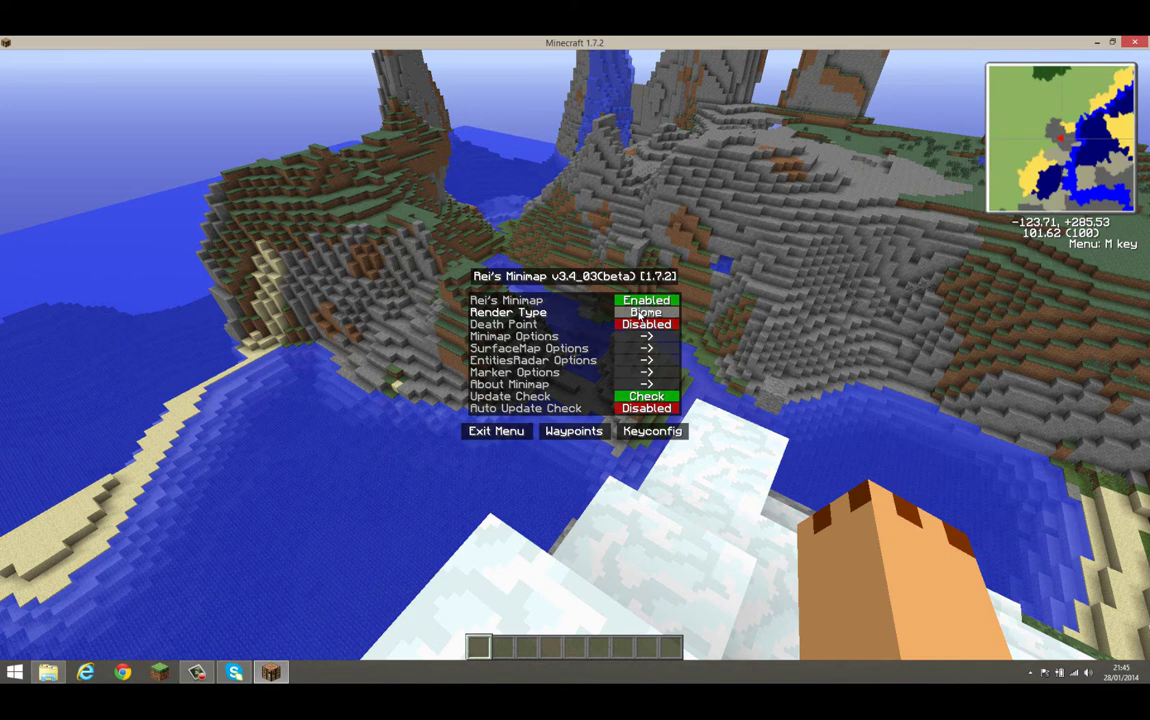
click(640, 314)
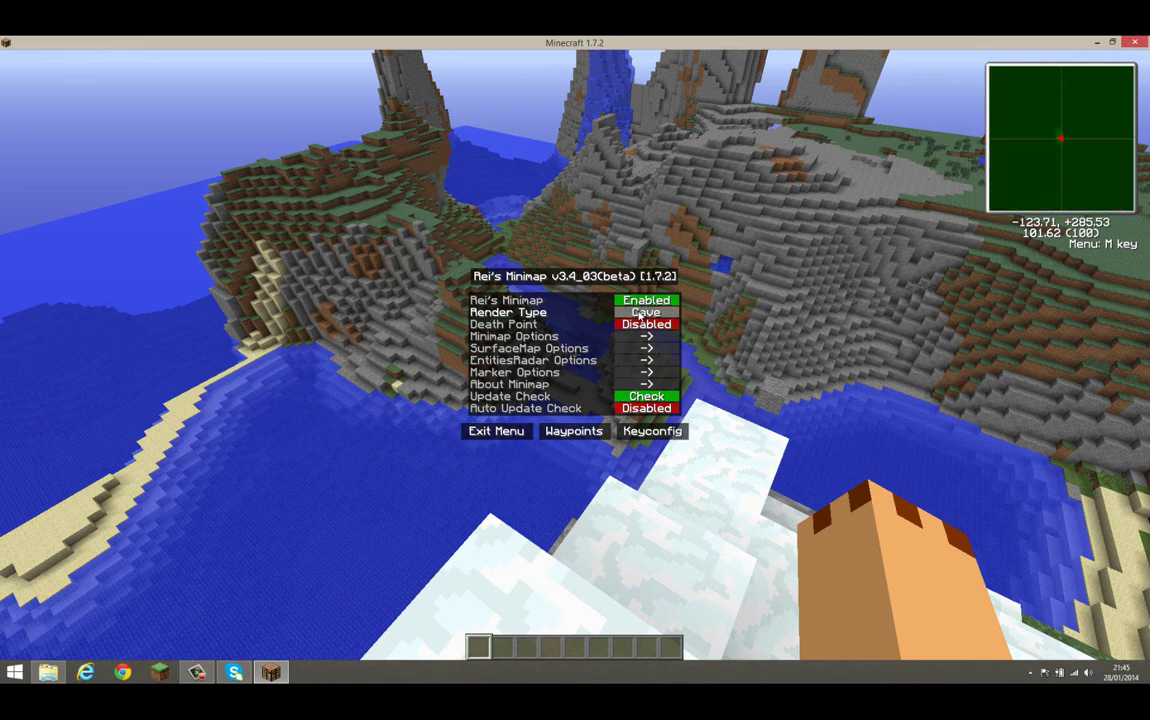
click(640, 314)
click(640, 314)
click(640, 314)
click(640, 314)
click(640, 314)
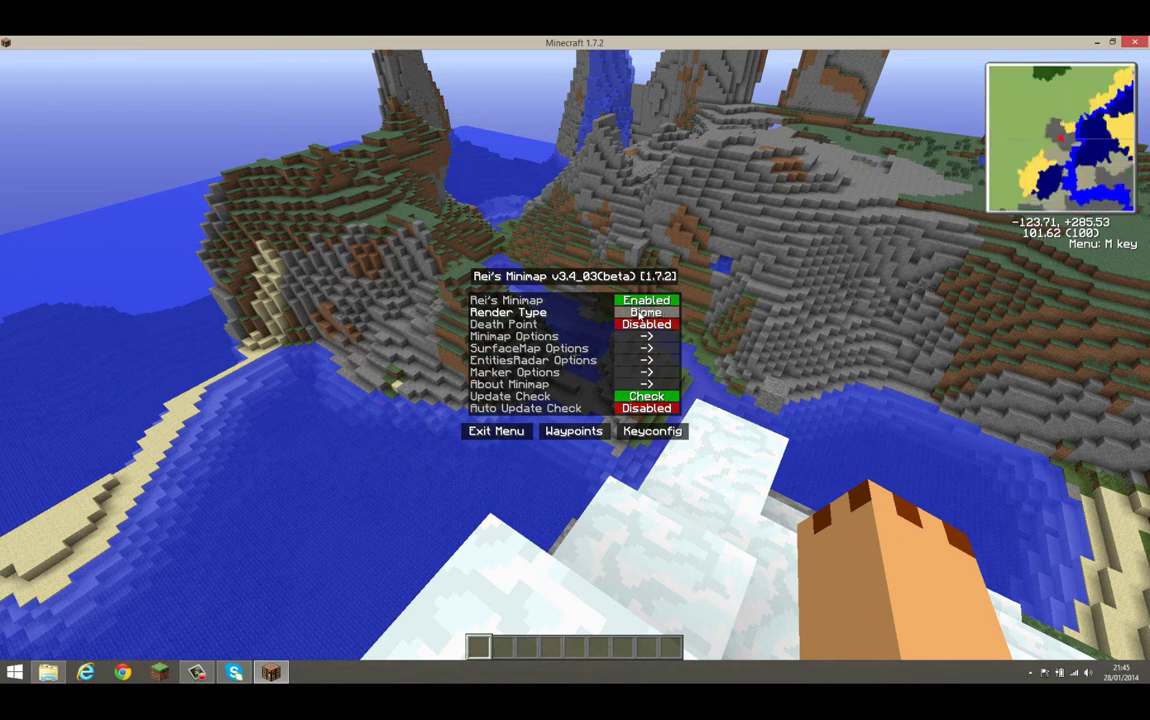
click(640, 314)
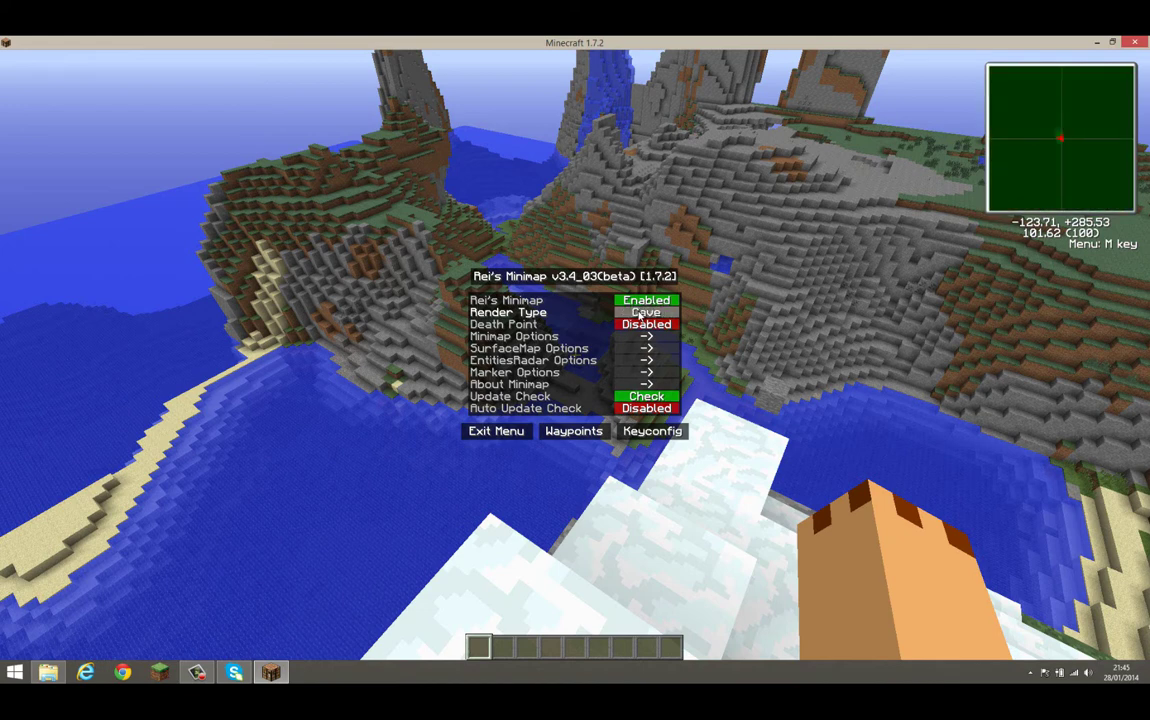
click(640, 314)
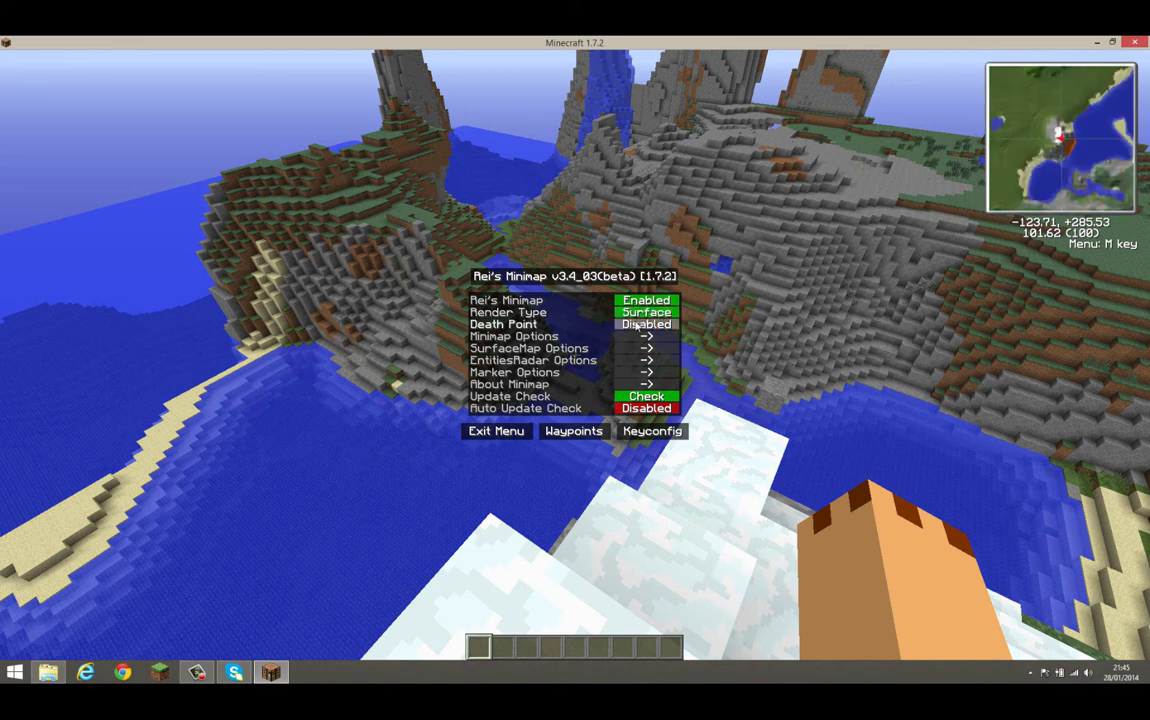
Open the Minimap Options, try the Round map shape and set it back to Square
click(519, 342)
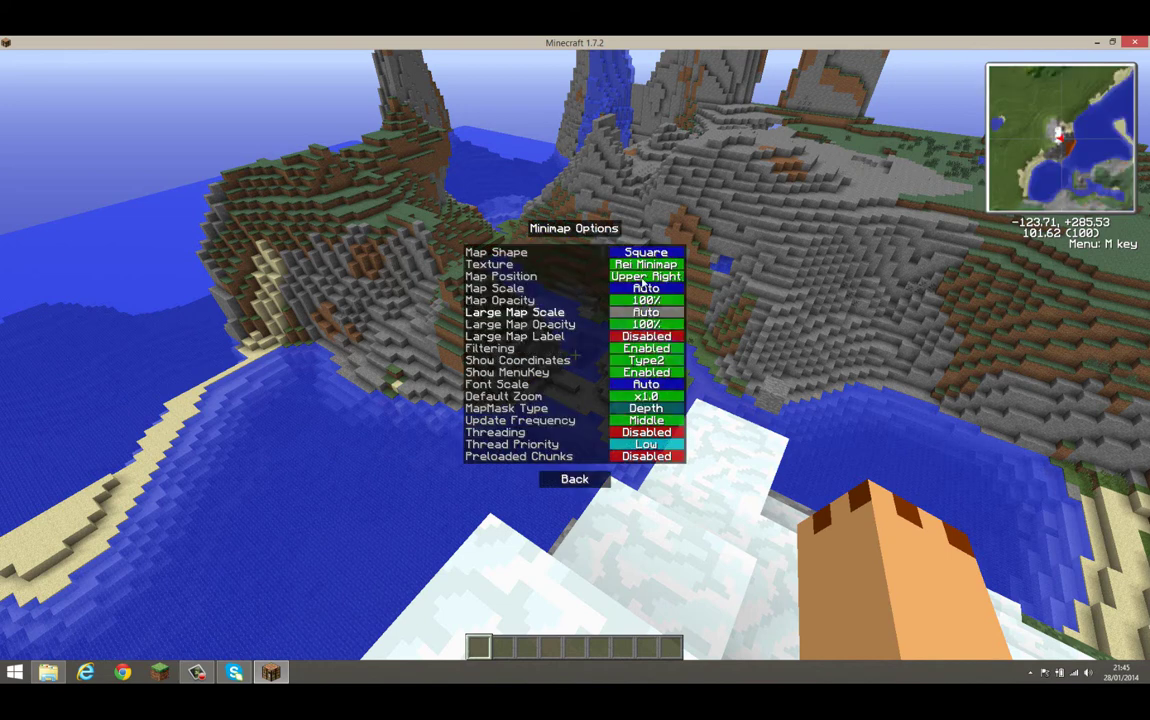
click(638, 255)
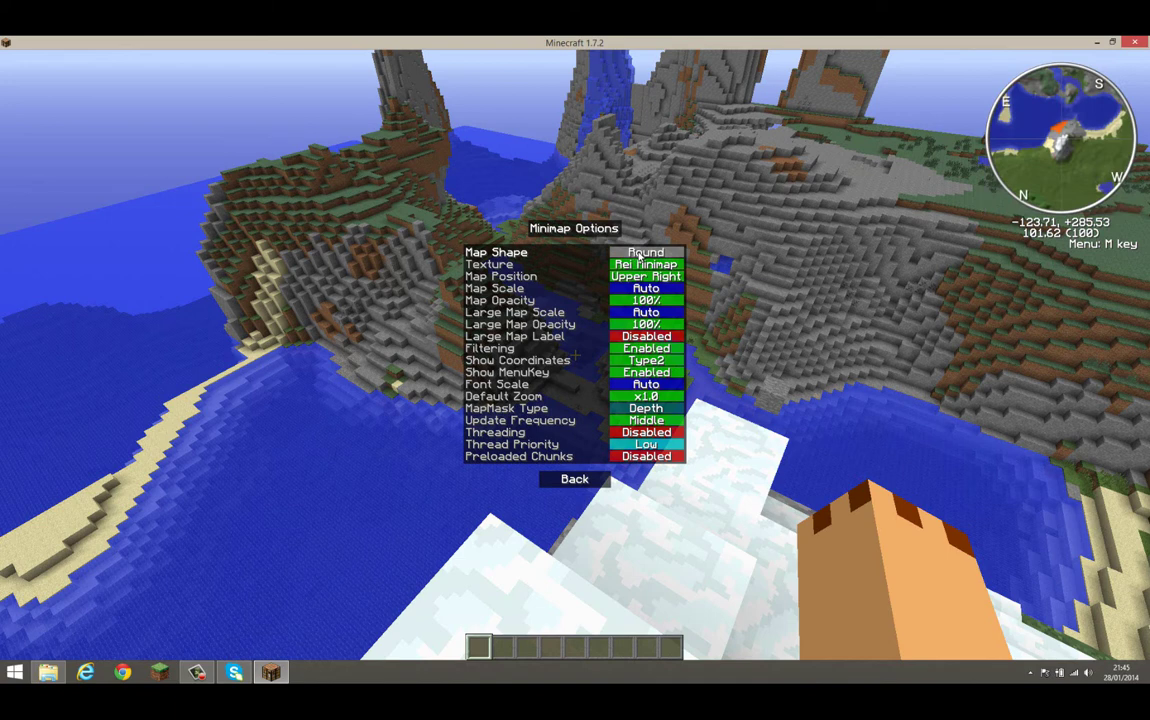
click(638, 255)
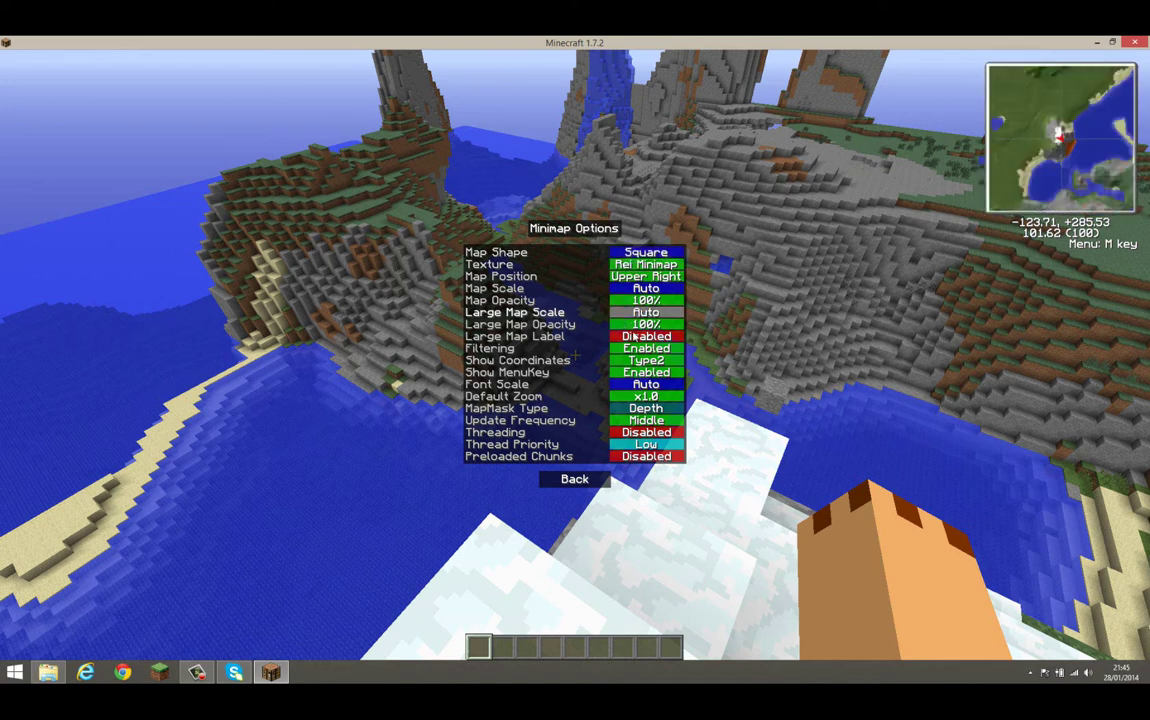
Enable threading for the minimap with Middle thread priority and go back to the main minimap menu
click(642, 433)
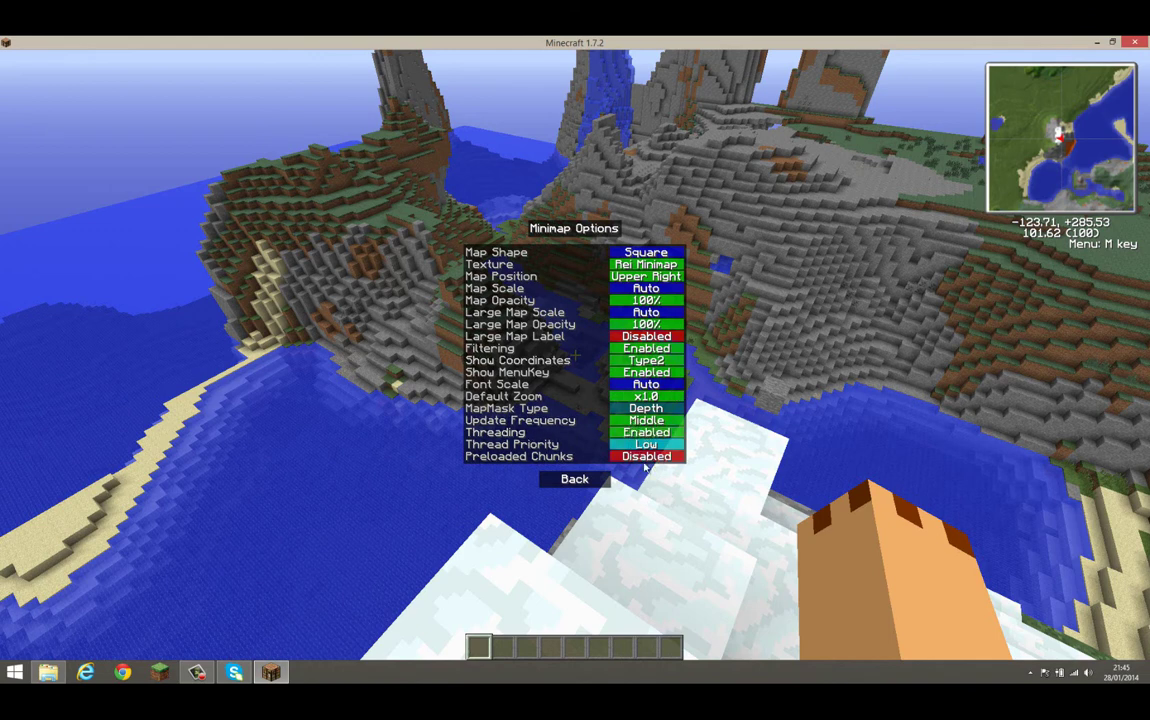
click(646, 445)
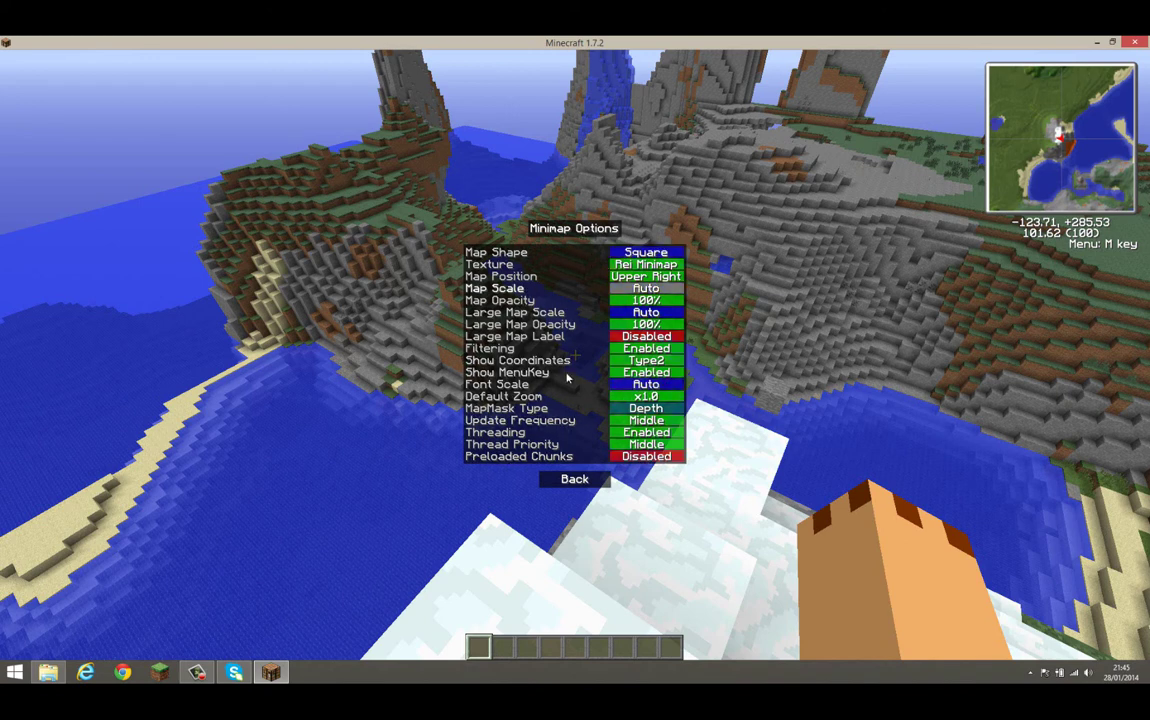
click(577, 479)
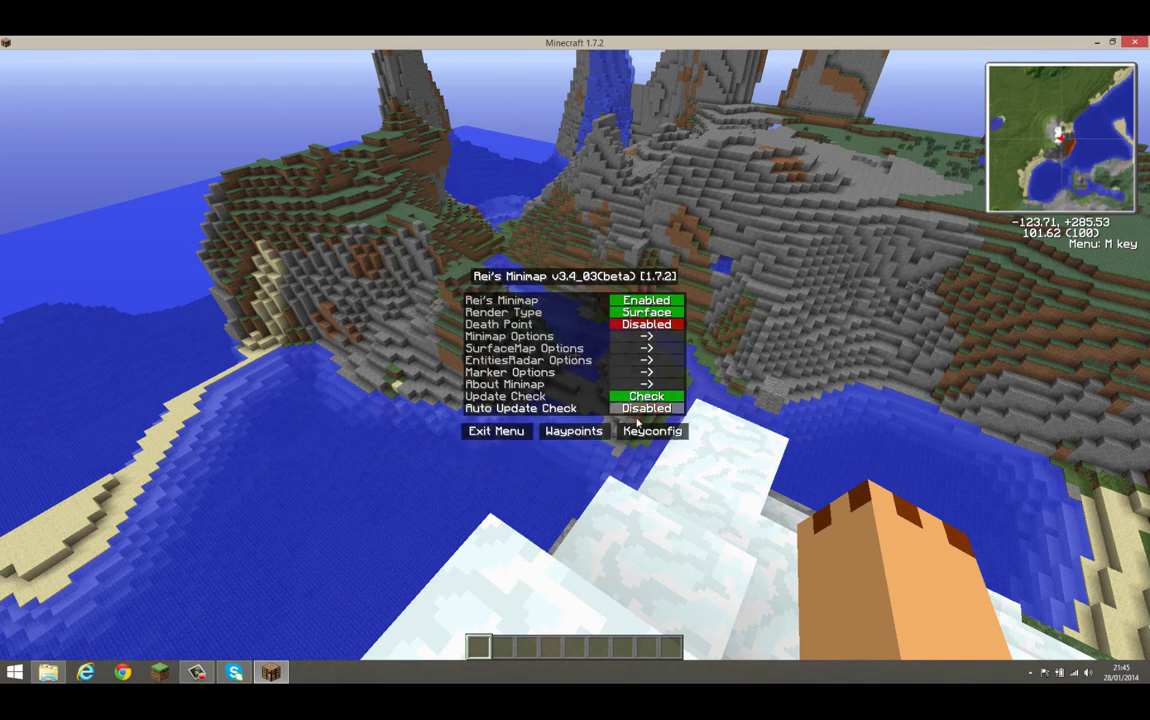
Examine the About Minimap page and the Marker Options, returning to the main minimap menu after each
click(504, 385)
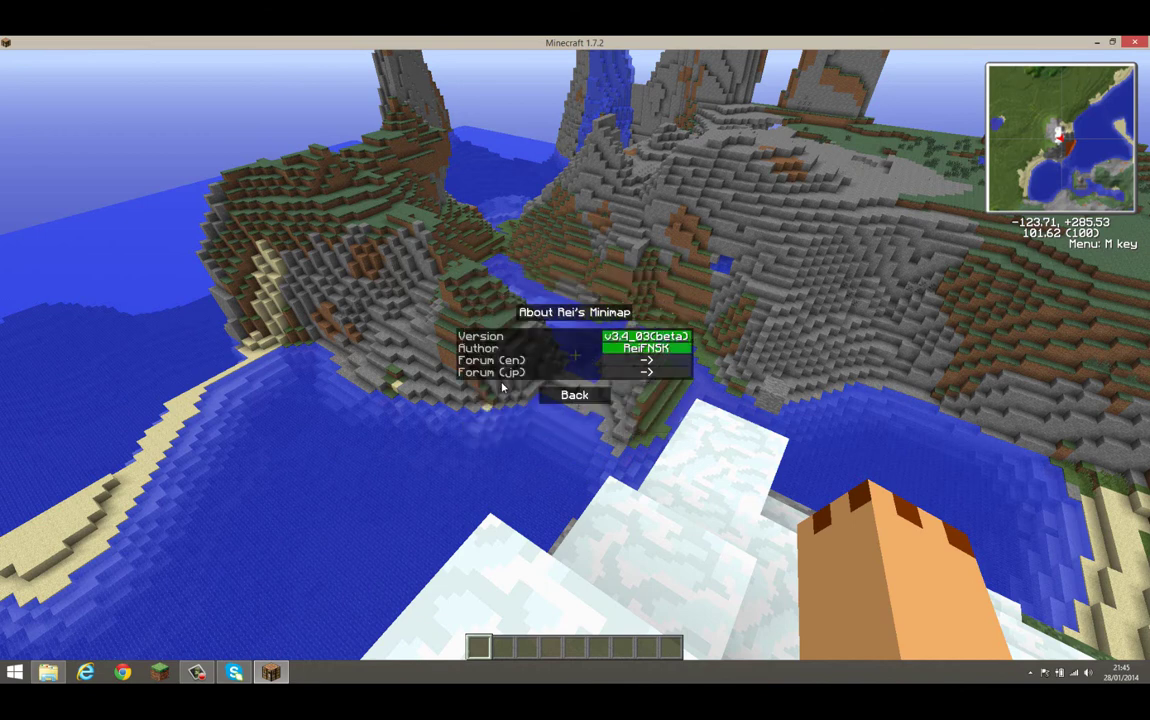
click(575, 394)
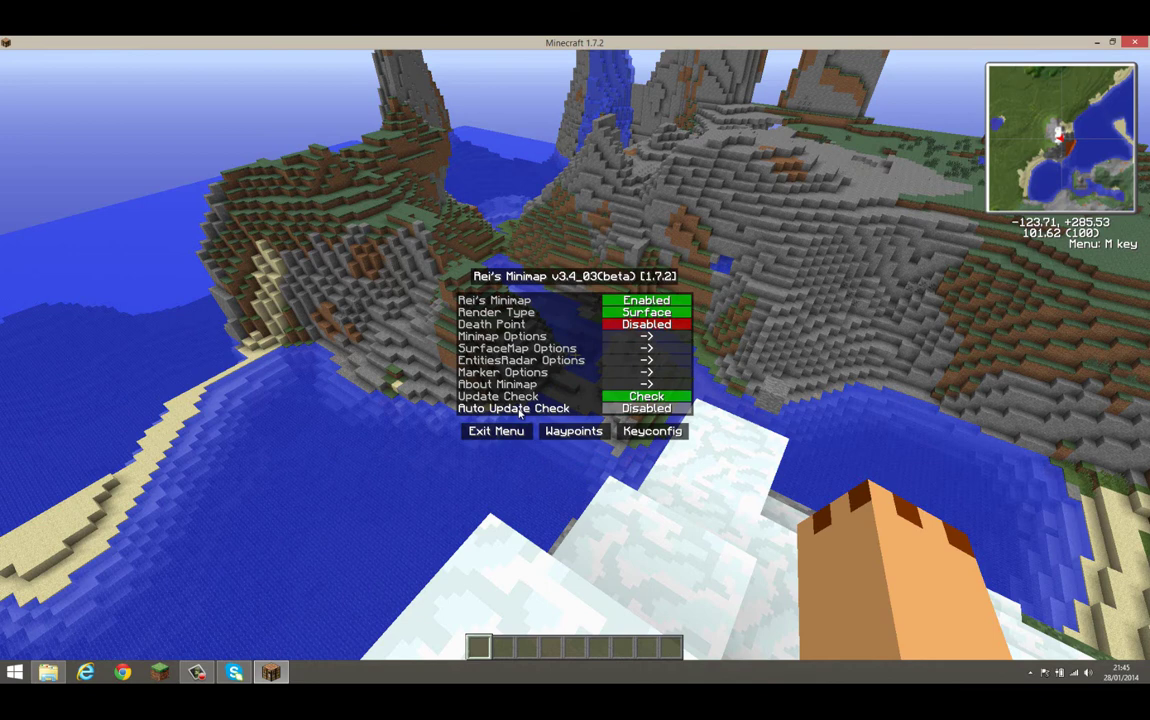
click(504, 373)
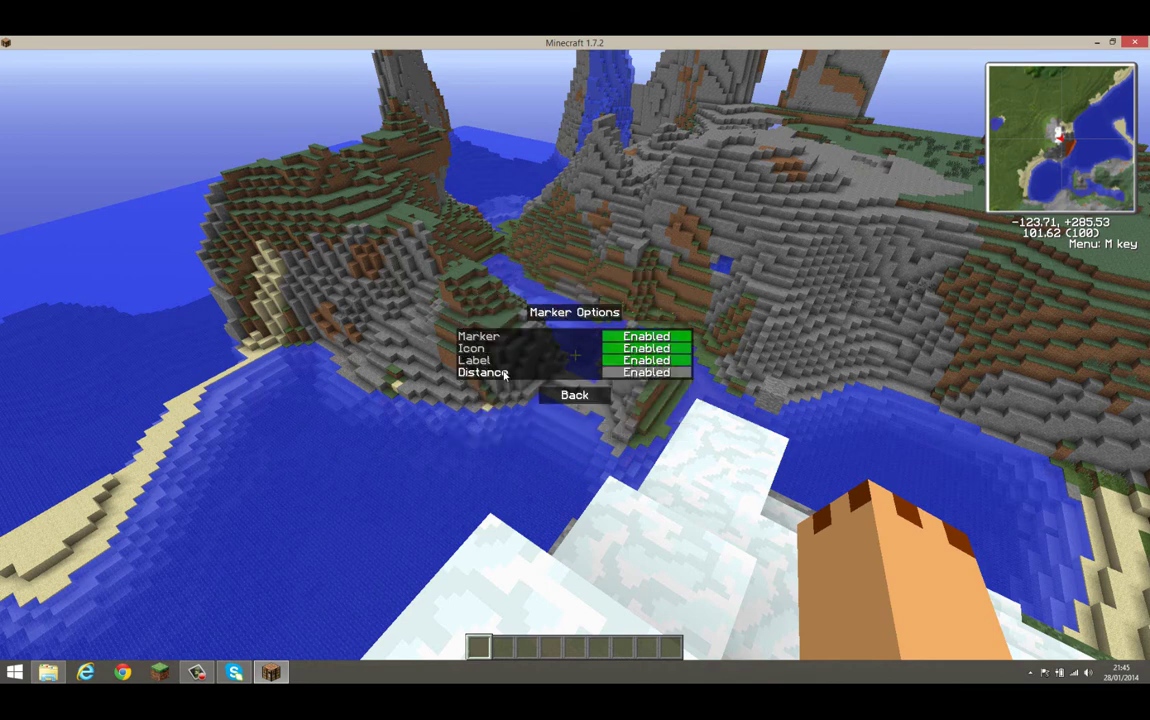
click(575, 395)
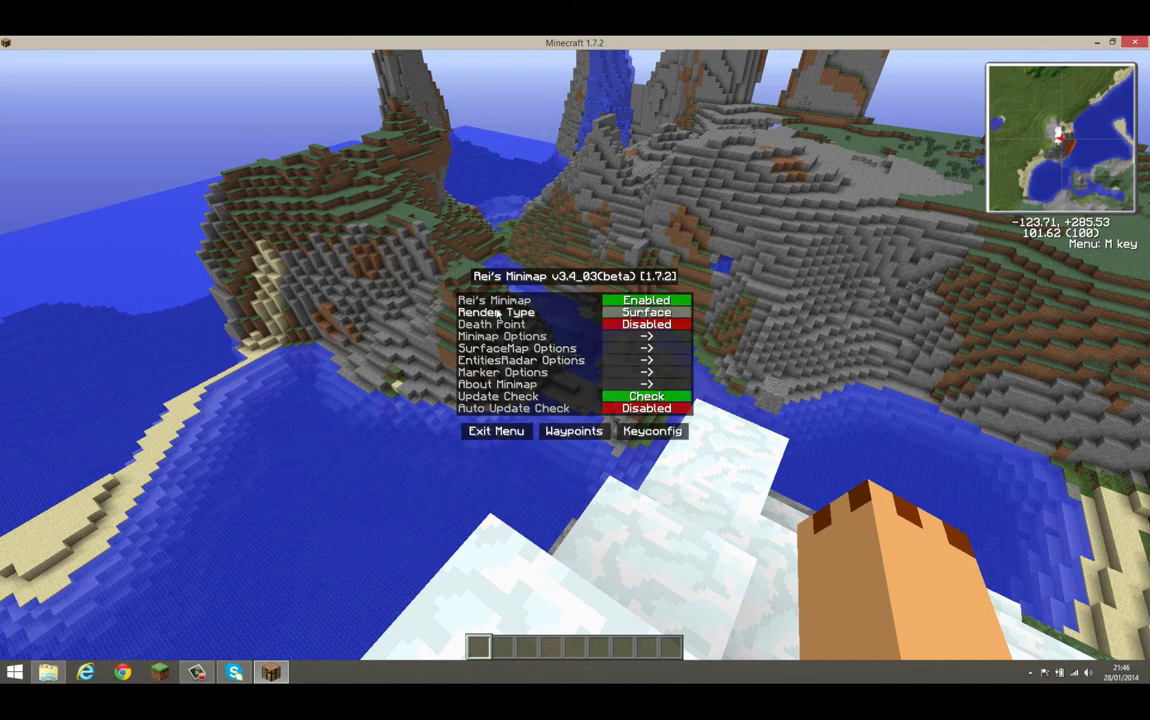
Switch the minimap off and on again, and cycle its render type around to Surface
click(495, 302)
click(495, 302)
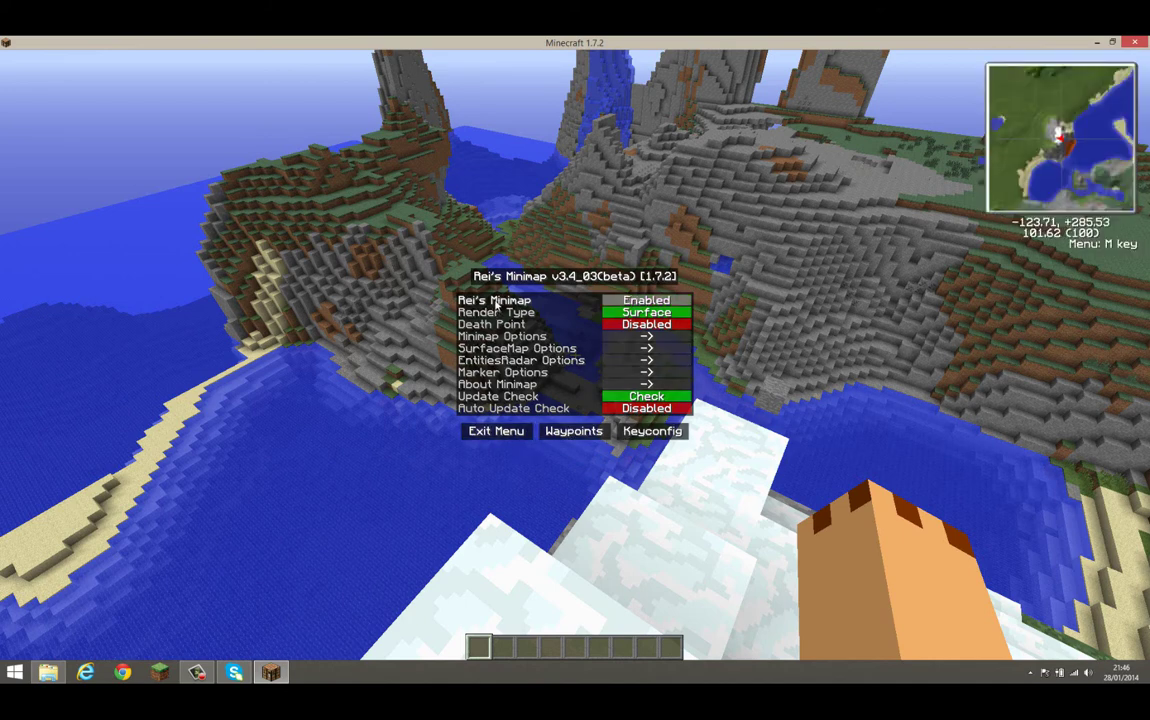
click(500, 313)
click(500, 313)
click(500, 313)
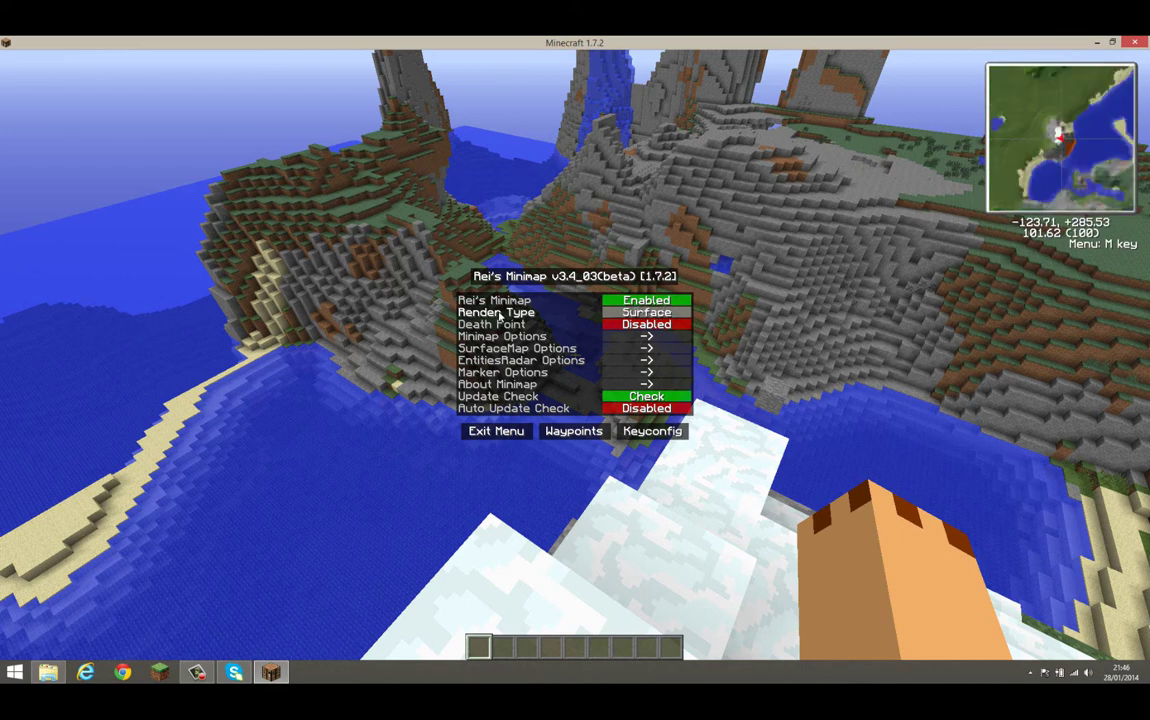
Try the Cave render type, look through the Minimap Options, and set the render type back to Surface
click(500, 313)
click(500, 313)
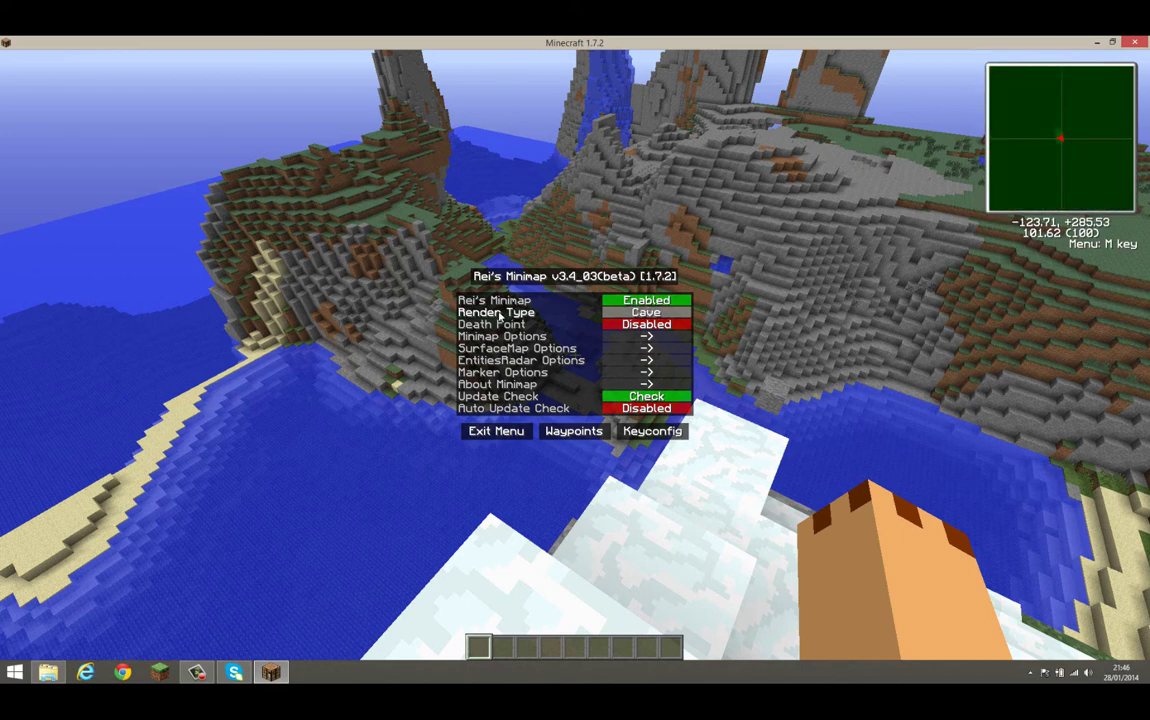
click(530, 337)
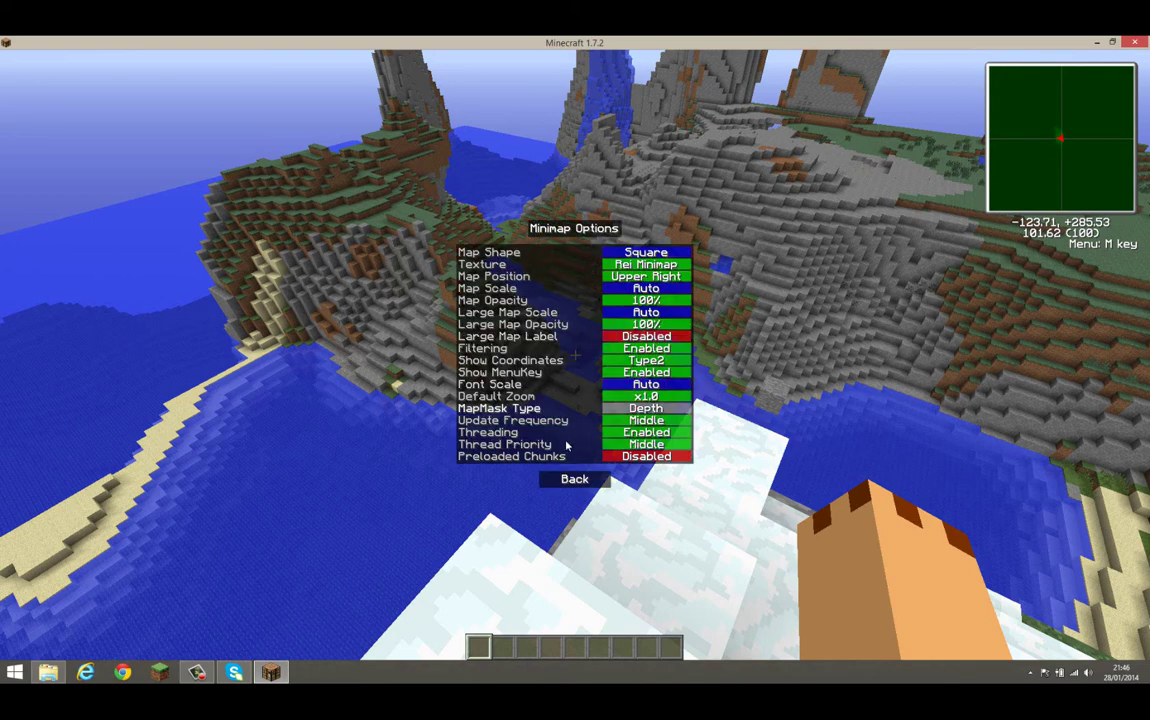
click(577, 480)
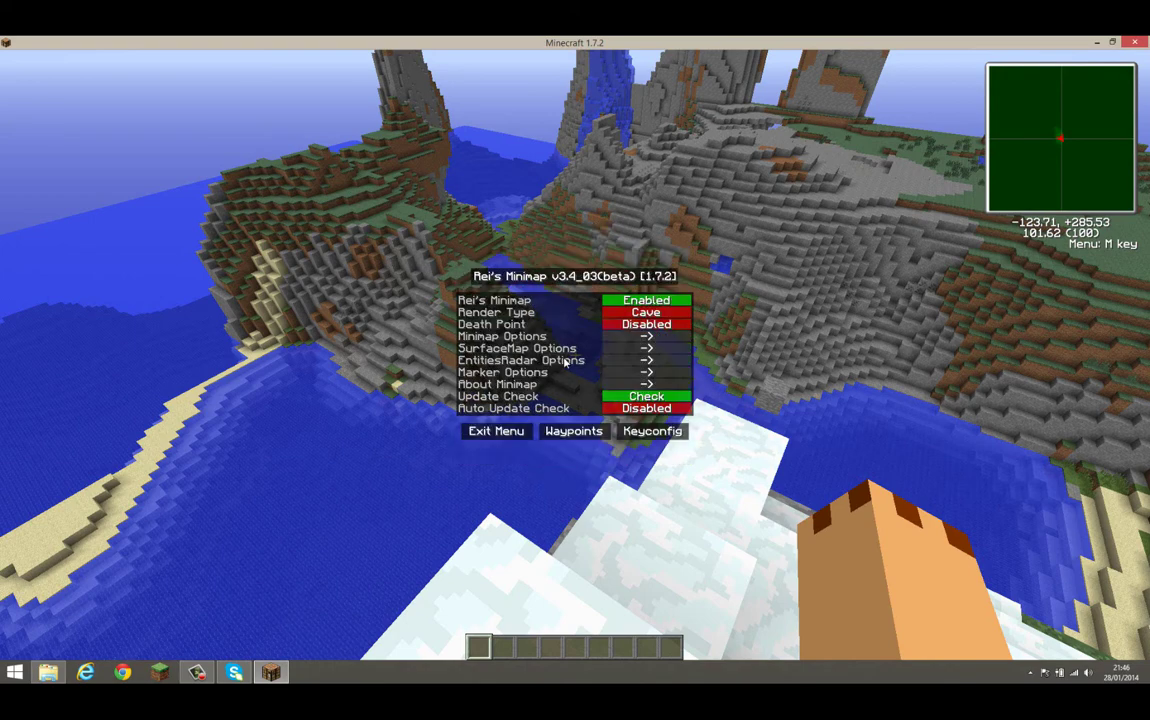
click(622, 313)
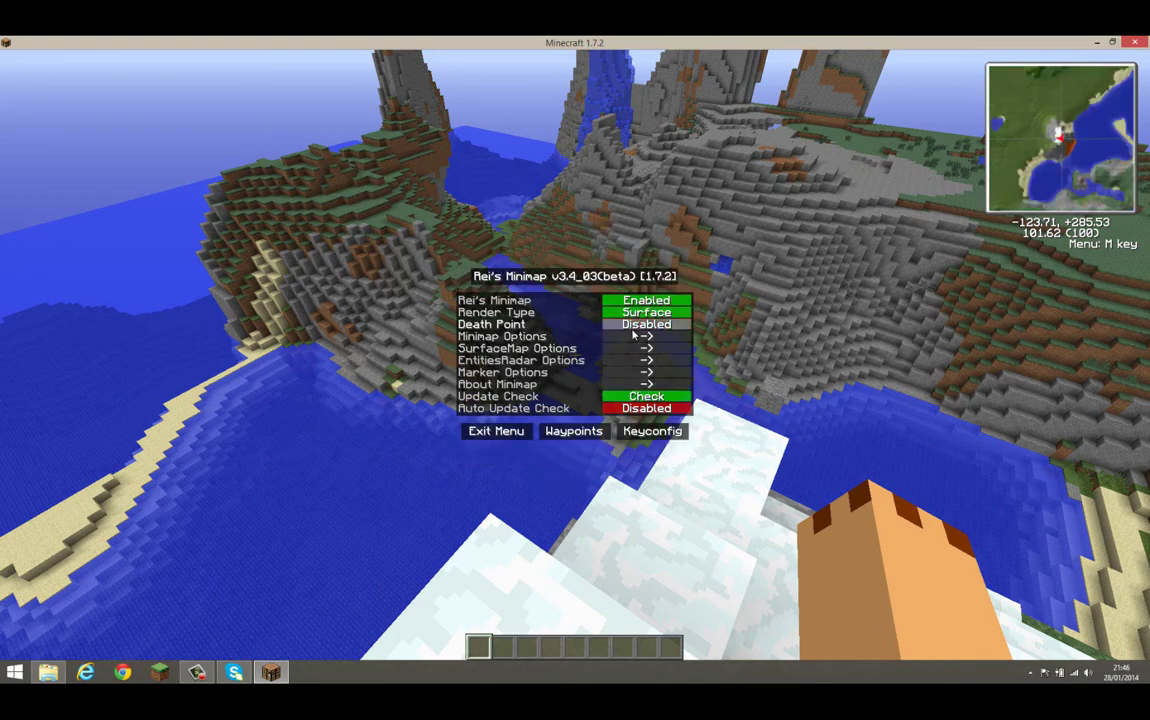
Enable the Entities Radar in the EntitiesRadar Options and return to the main minimap menu
click(541, 363)
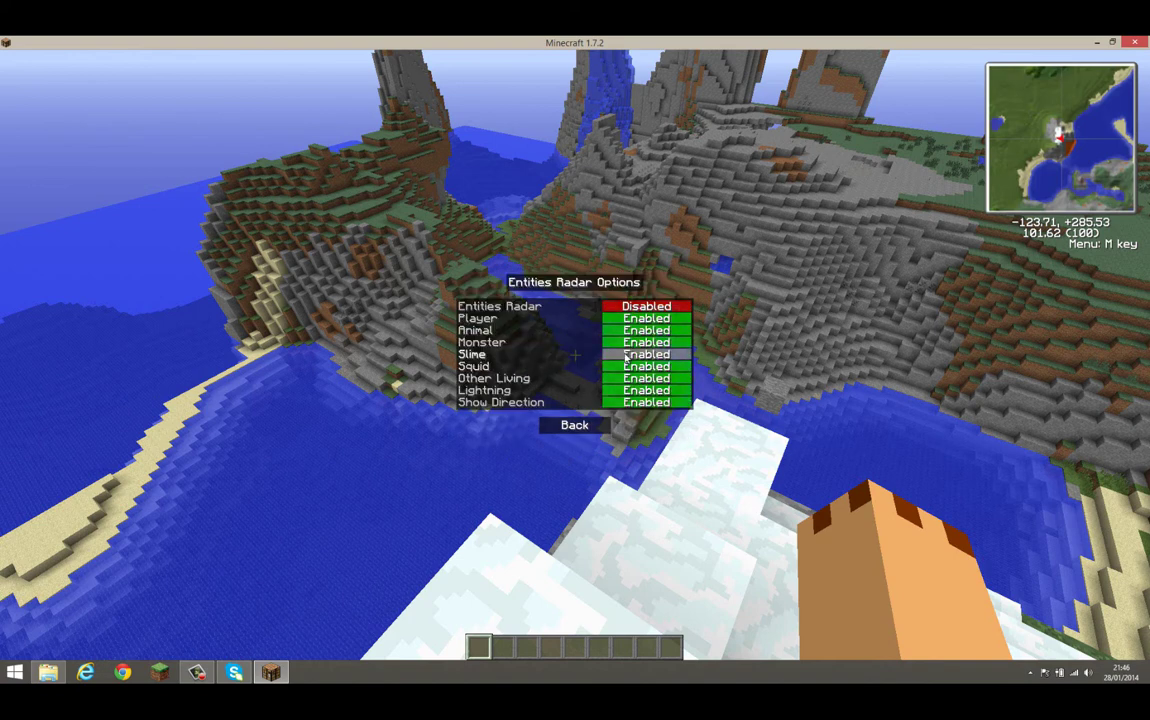
click(636, 307)
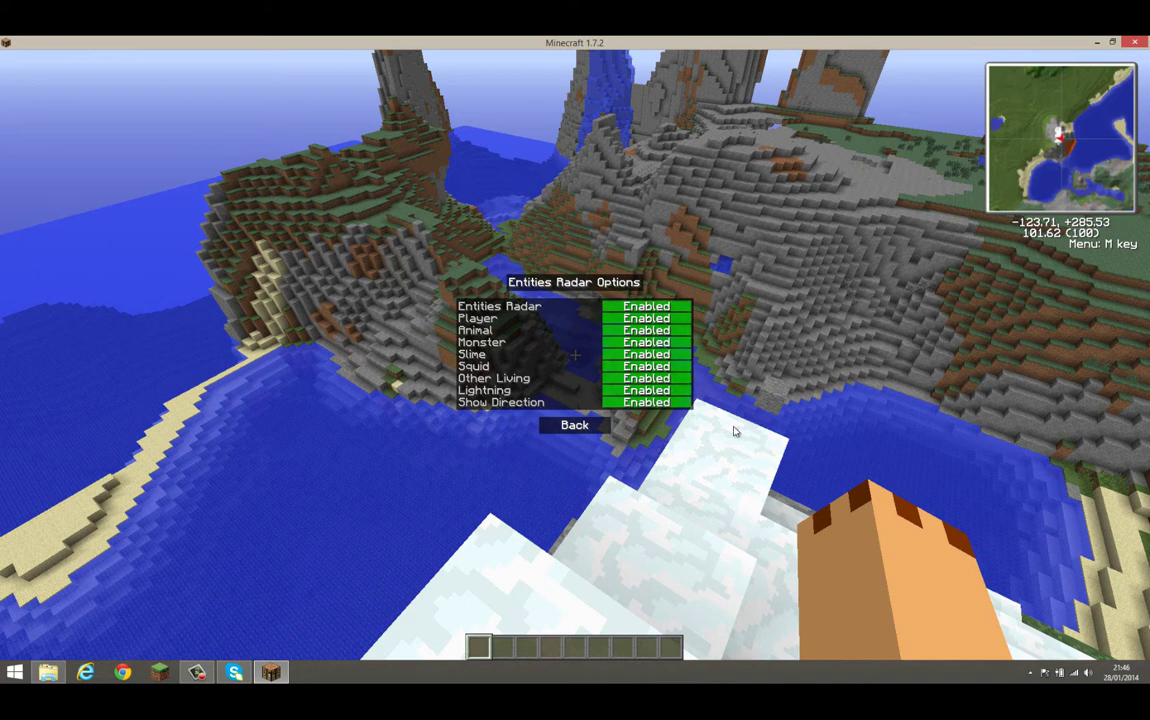
click(576, 425)
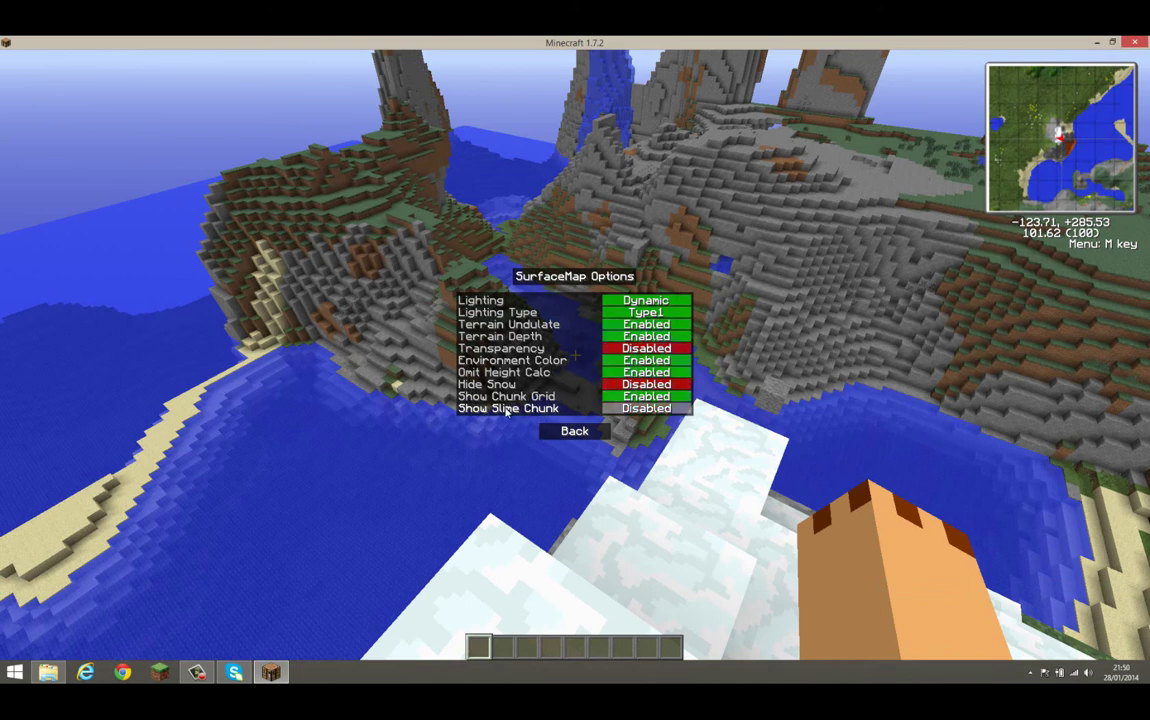
Enable Show Slime Chunk in the SurfaceMap Options and leave the minimap menu to resume the game
click(507, 412)
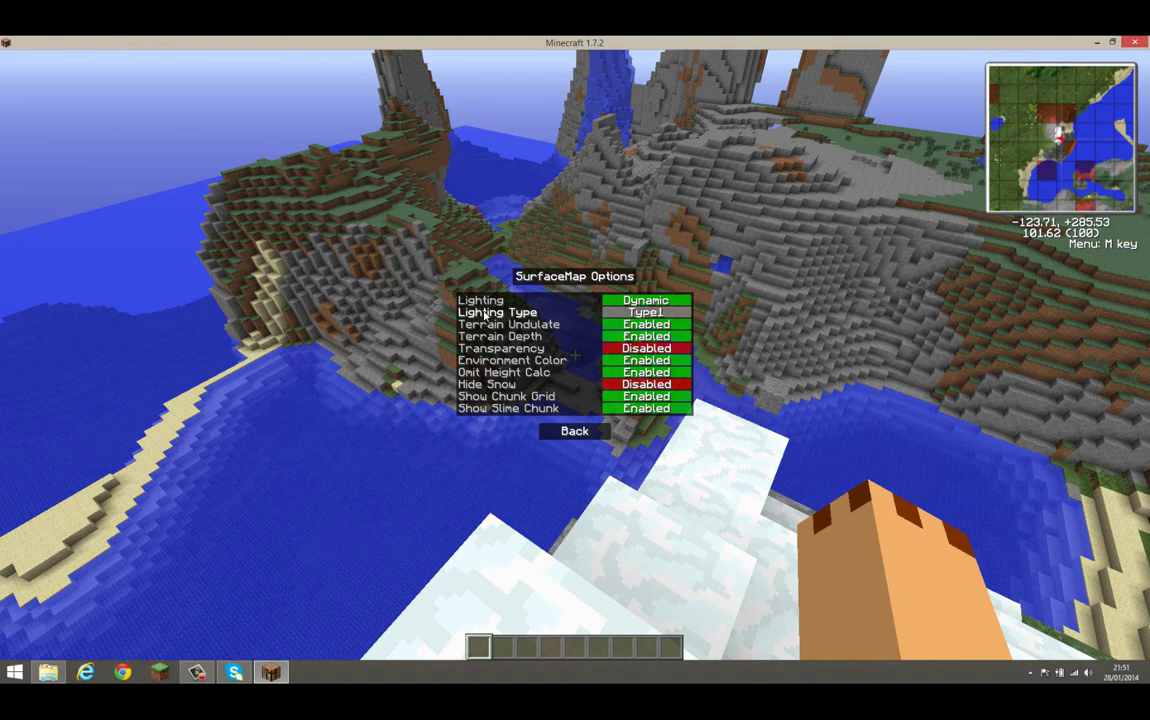
click(555, 432)
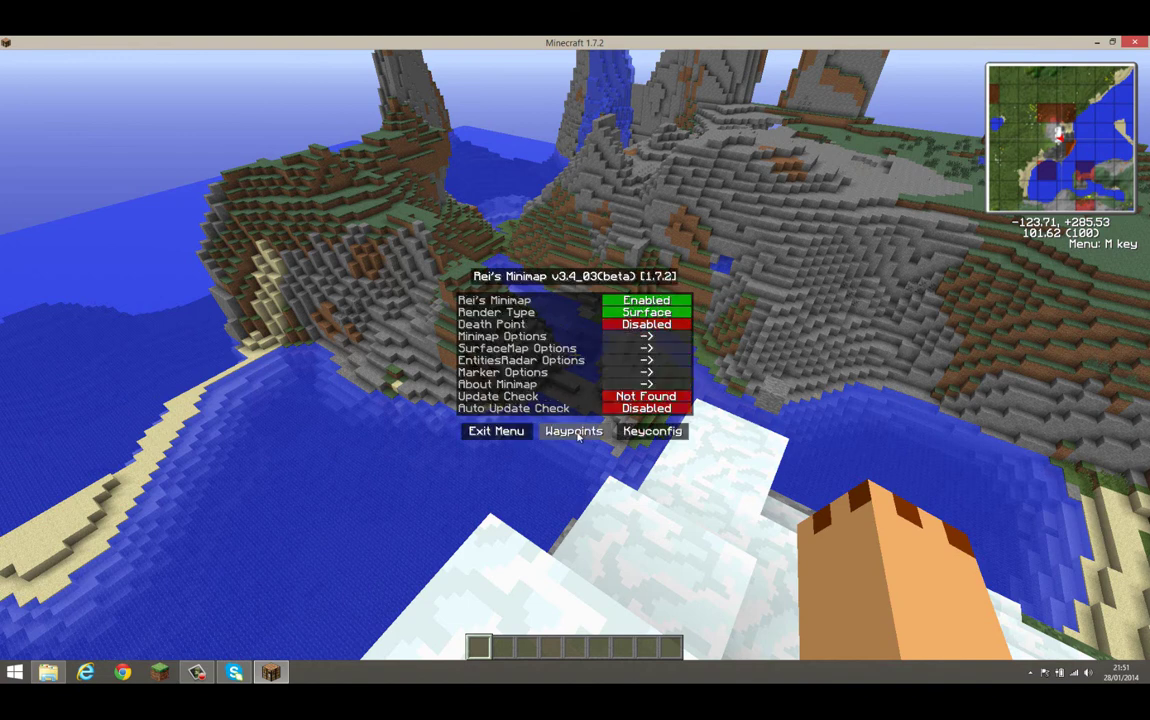
click(496, 431)
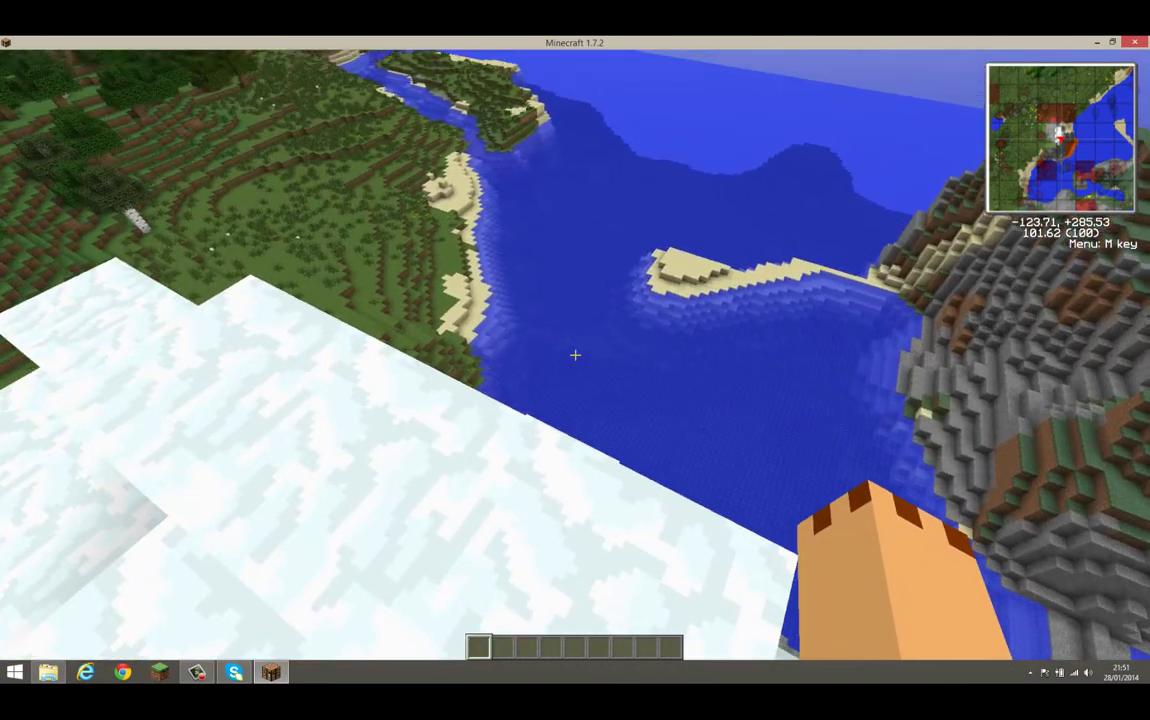
Fly from the snowy peak down to the meadow and approach a pig to check the radar markers on the minimap
key(w)
key(space)
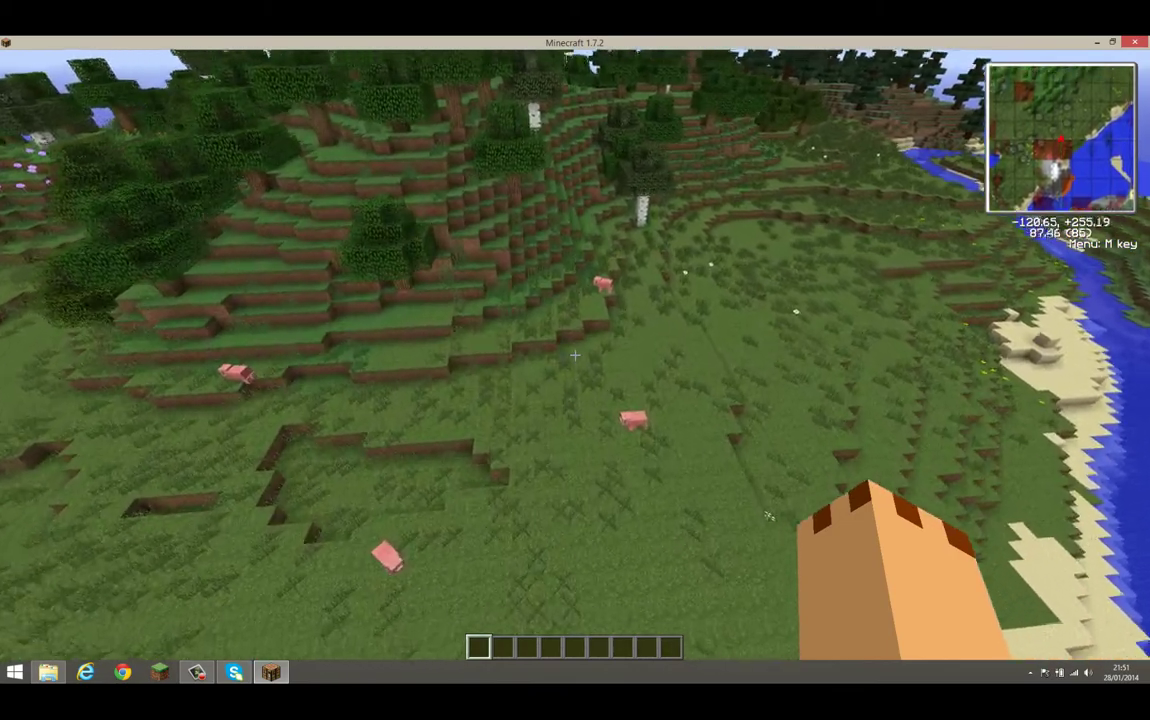
key(shift)
key(shift)
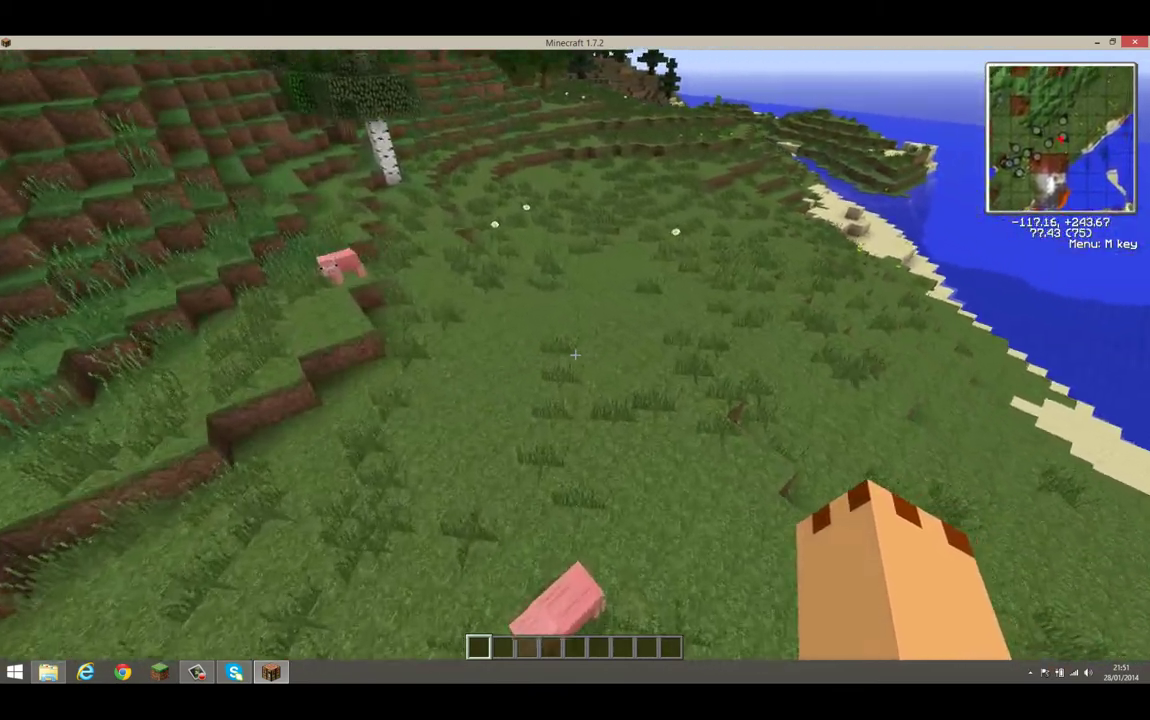
key(shift)
key(w)
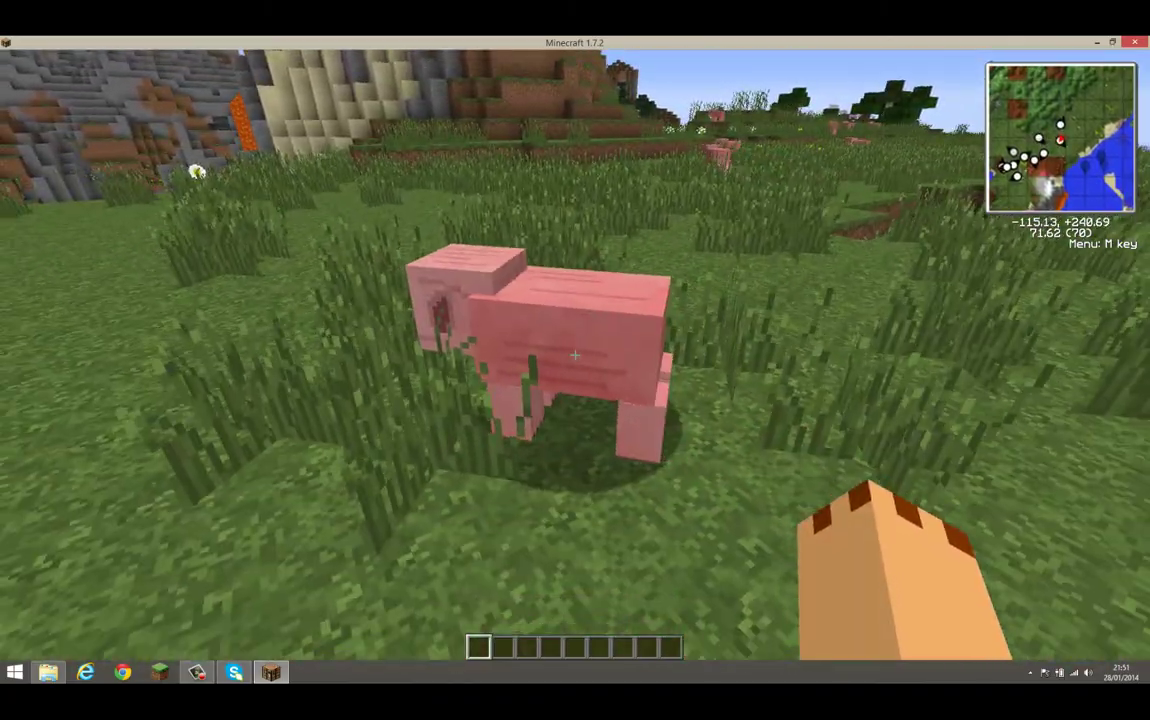
Travel across the meadow to the cows and pigs near the coast, comparing the animals with the minimap's radar markers
key(w)
key(w)
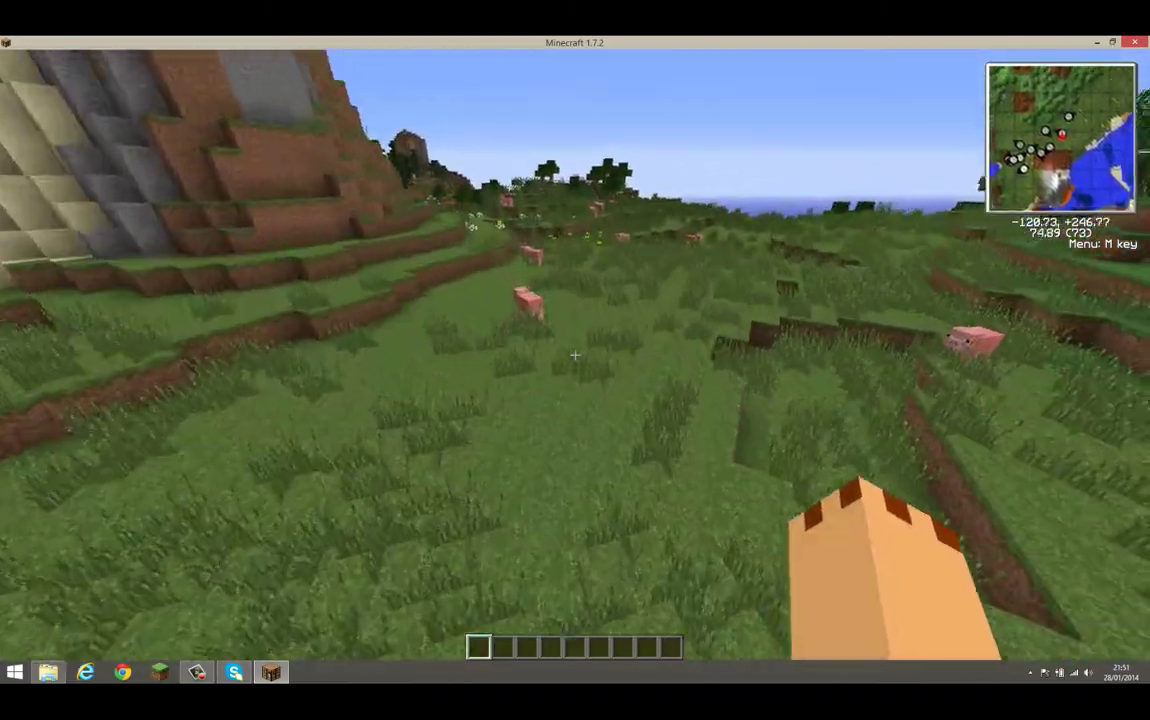
key(w)
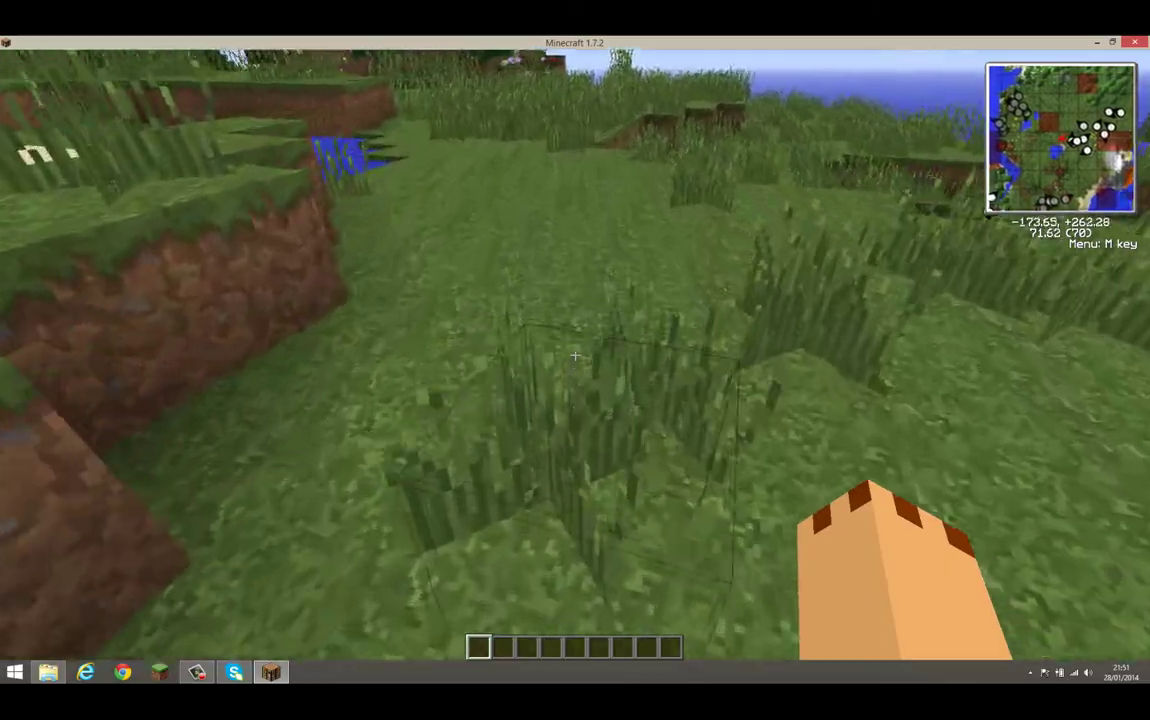
key(w)
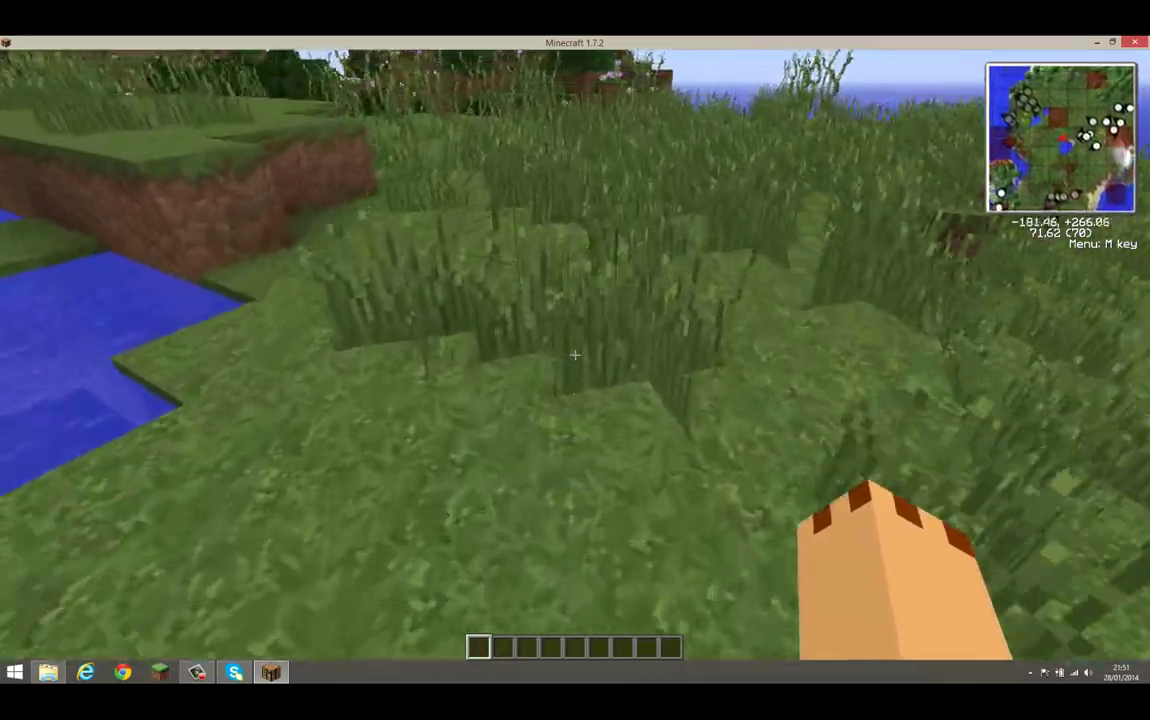
key(w)
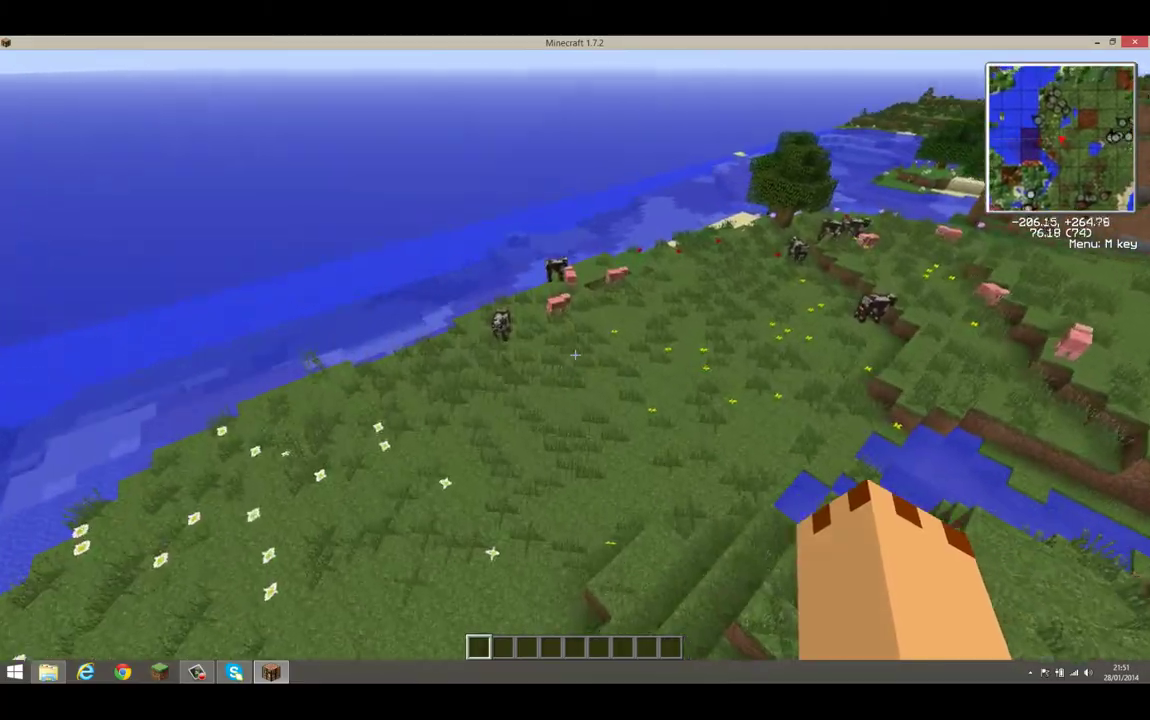
key(w)
key(w)
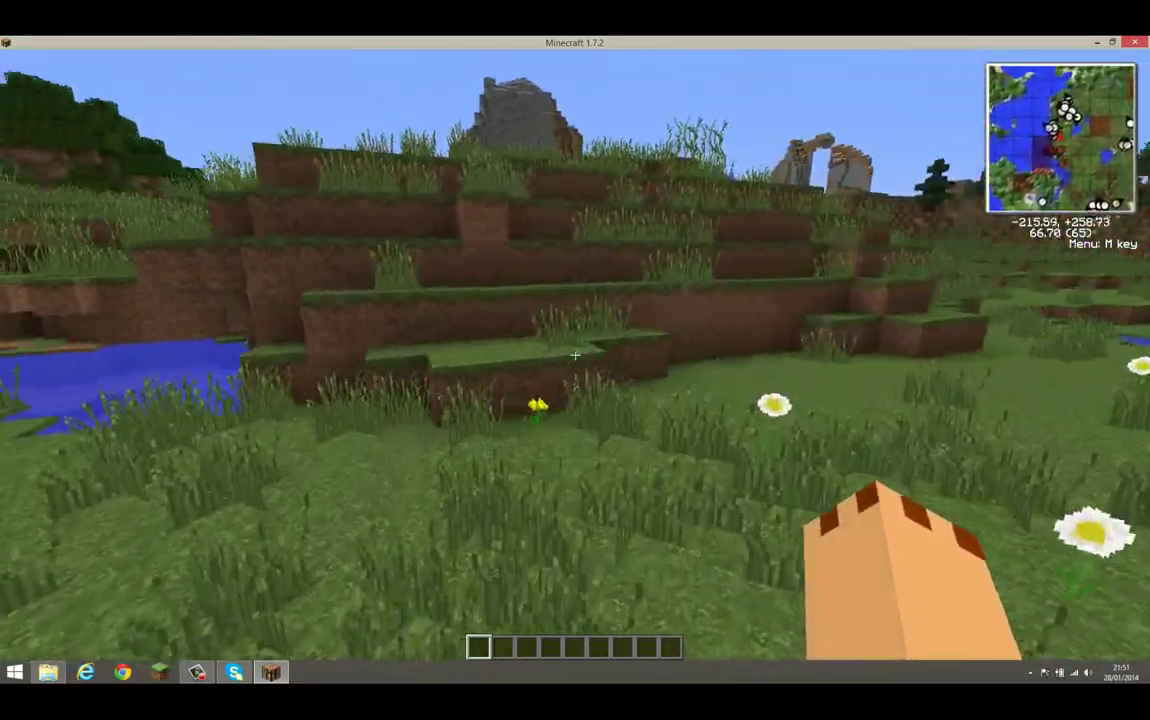
Head back inland over the meadow and zoom the minimap in to about 4x
key(w)
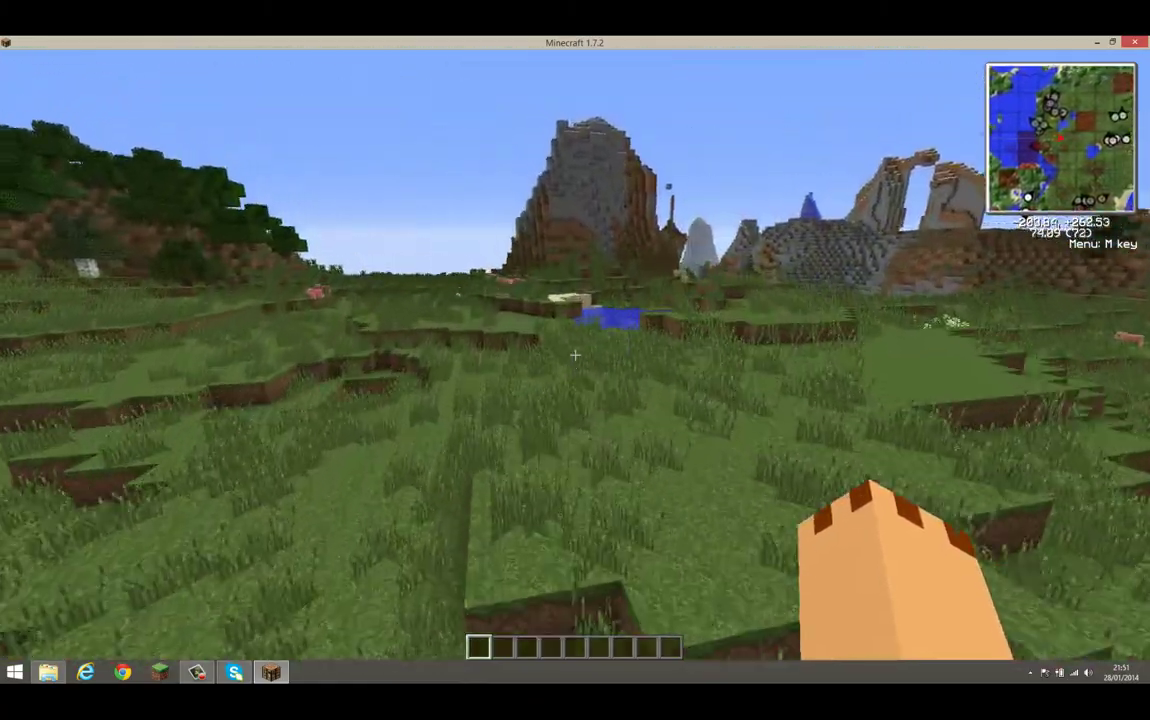
key(w)
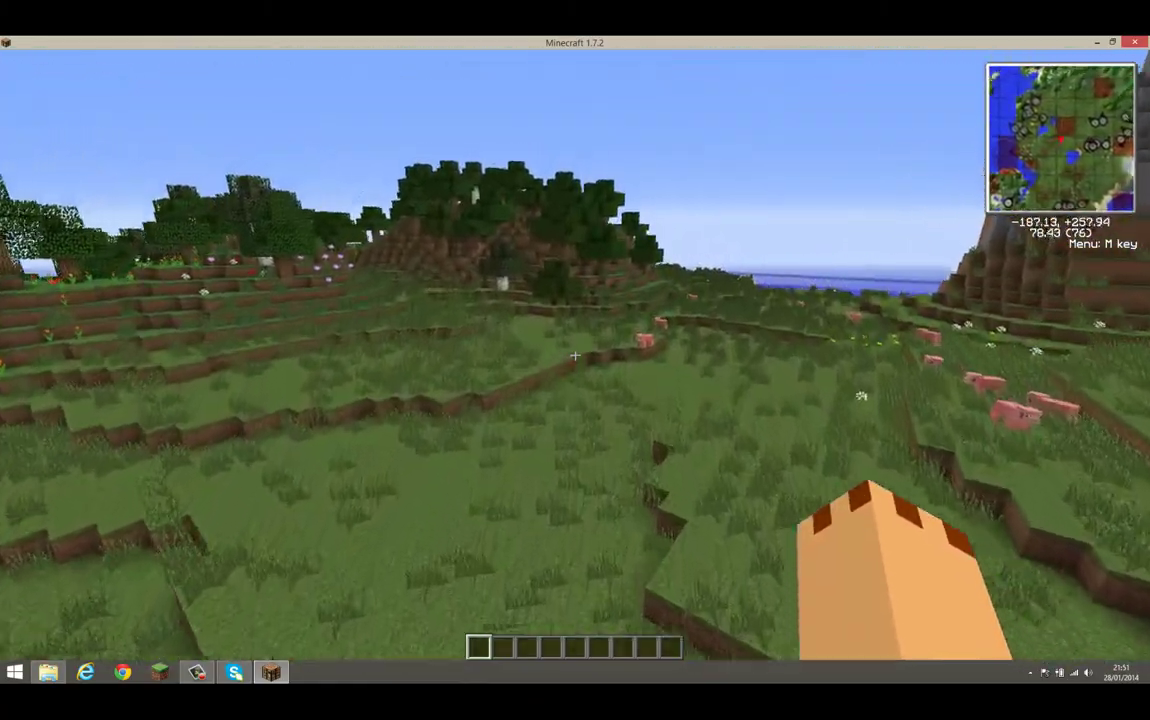
key(w)
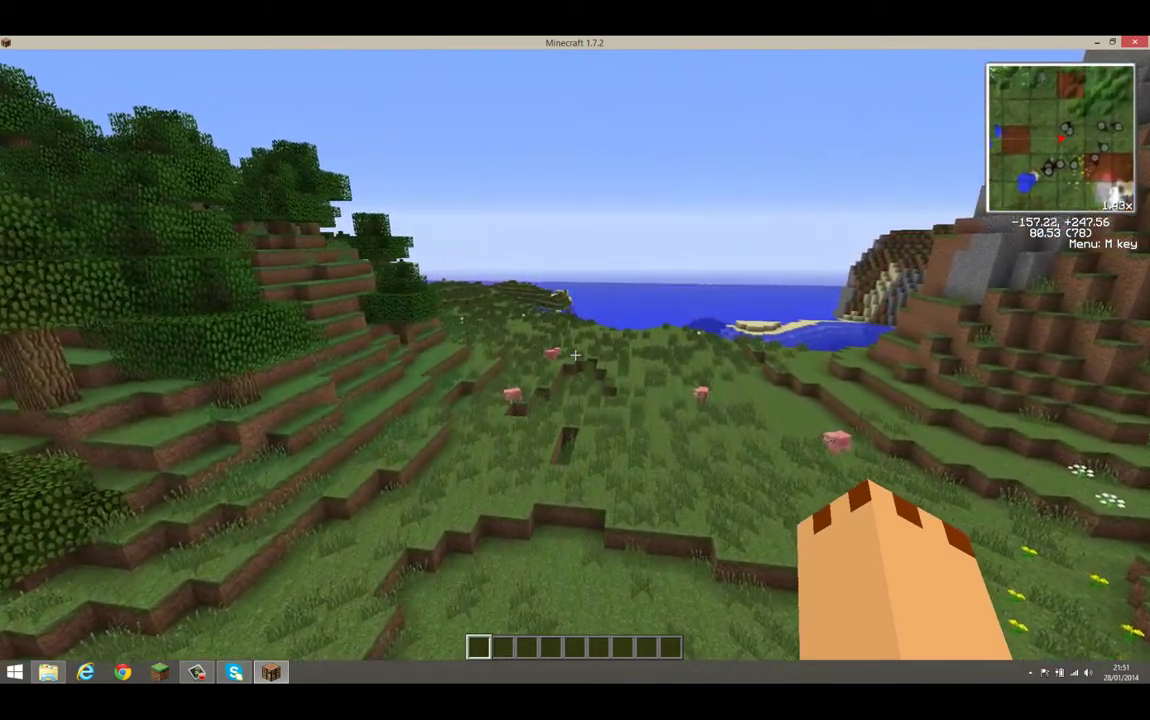
key(z)
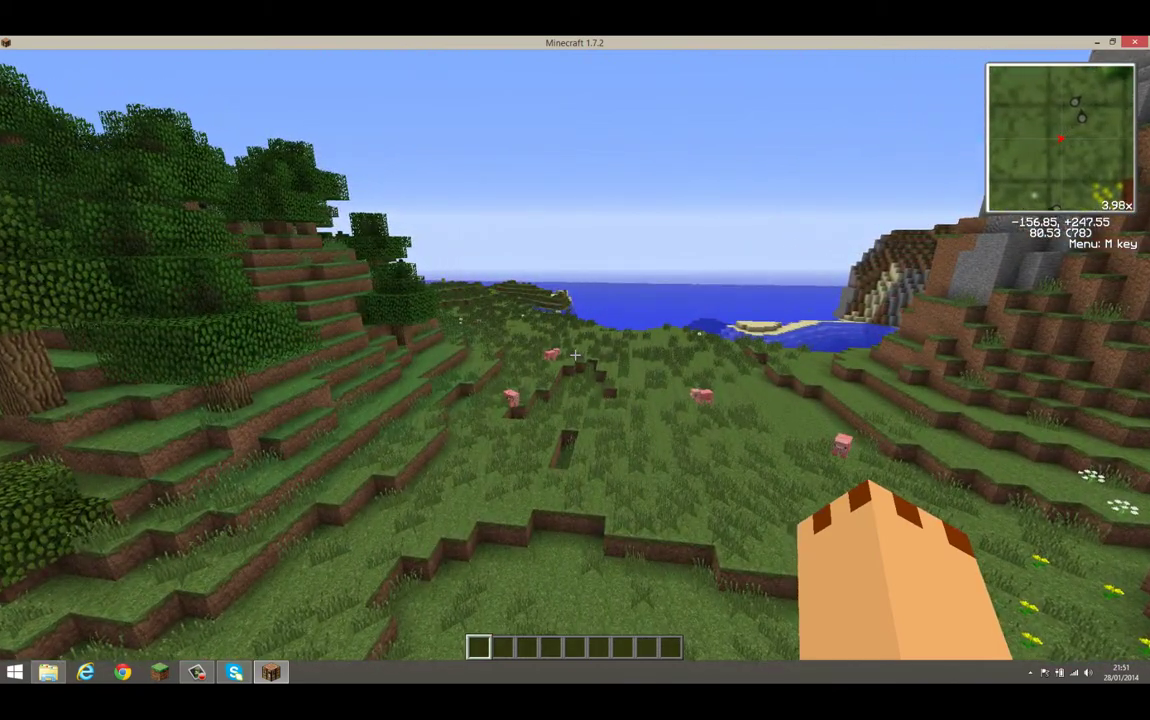